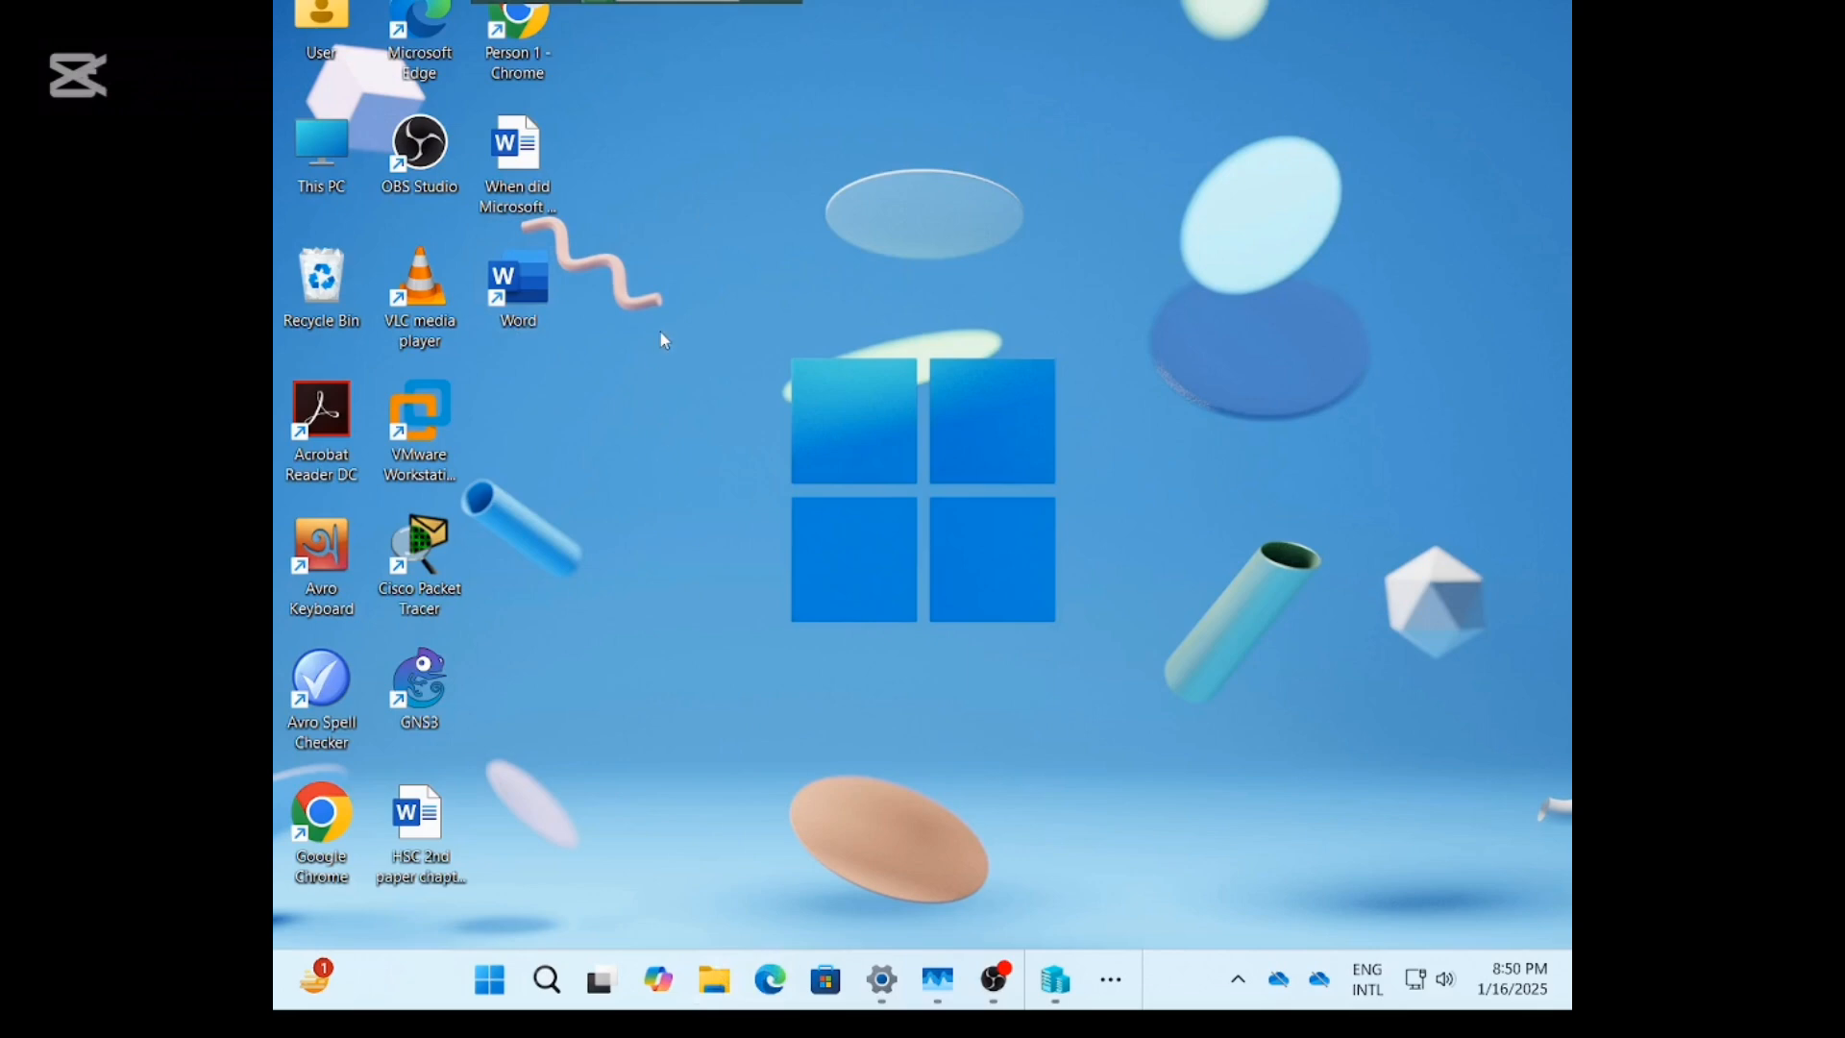
Browse File Explorer to D:\nazrul\OS, which holds the Windows 10 ISO, then minimize both Explorer windows.
{"action": "double_click", "coordinate": [728, 997]}
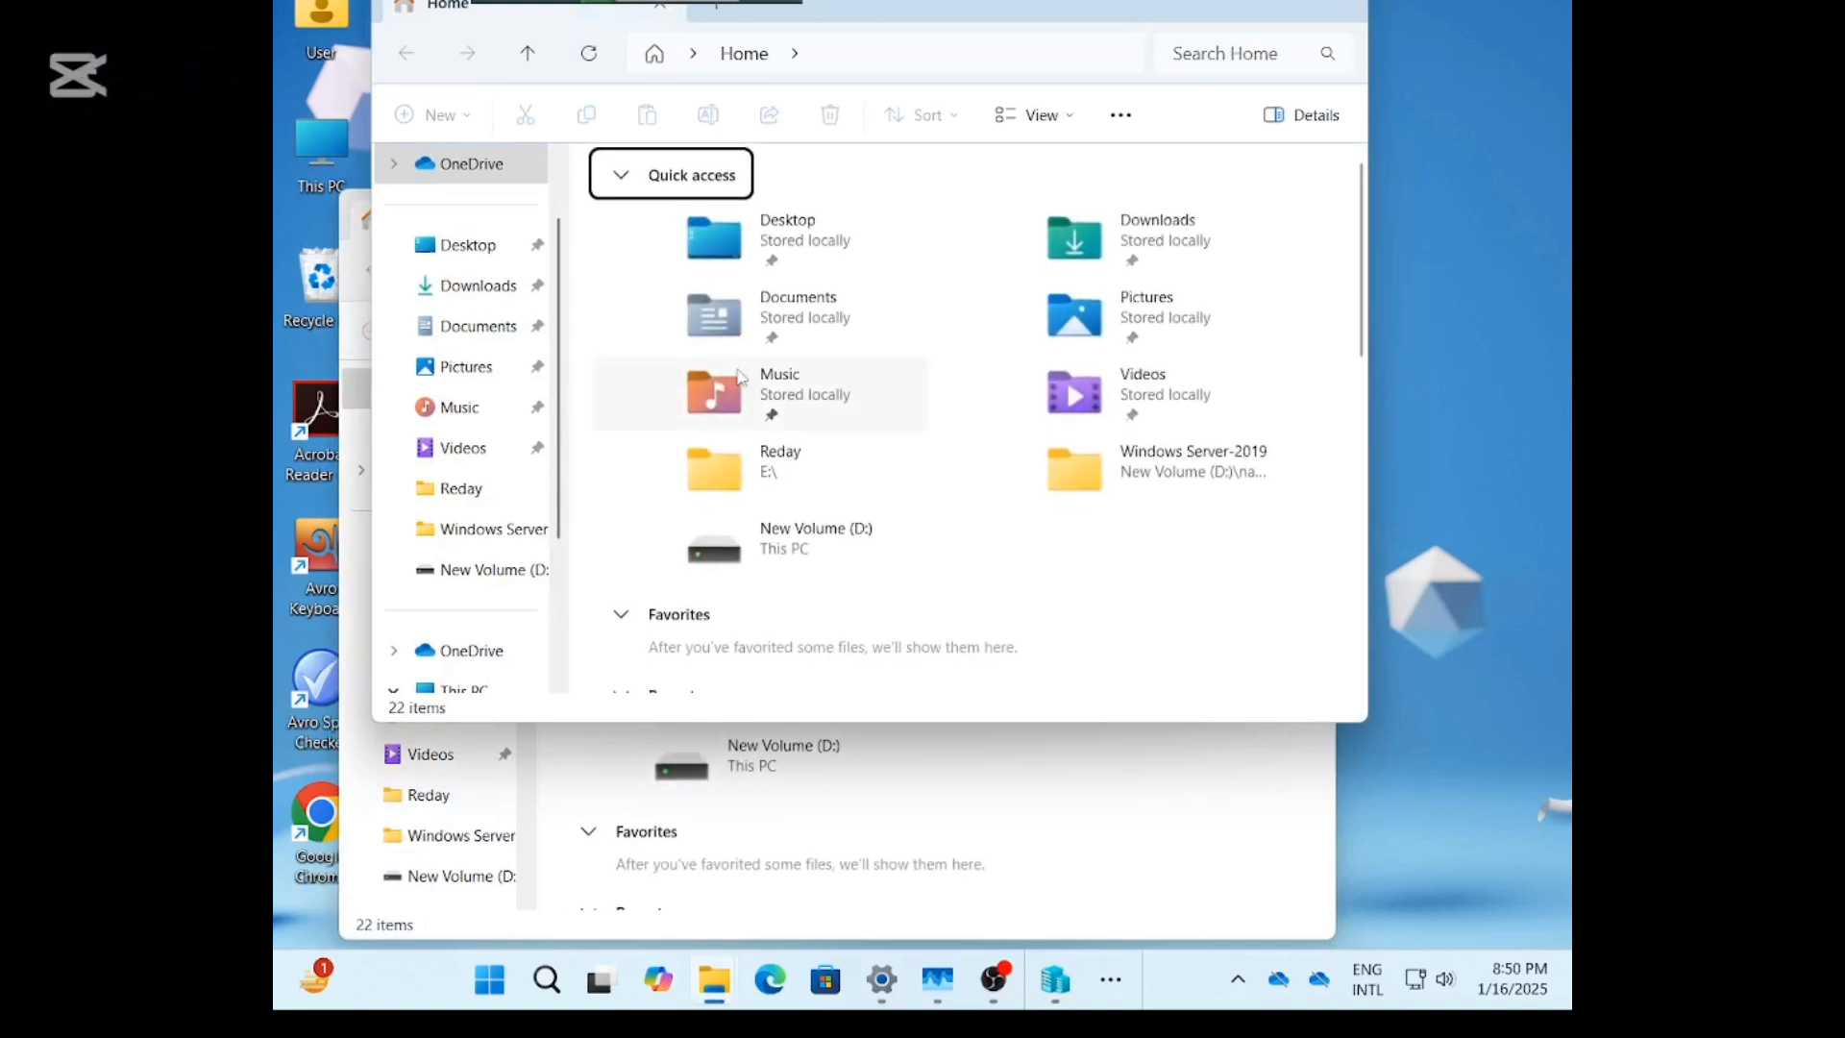
{"action": "scroll", "coordinate": [553, 538], "scroll_direction": "down", "scroll_amount": 2}
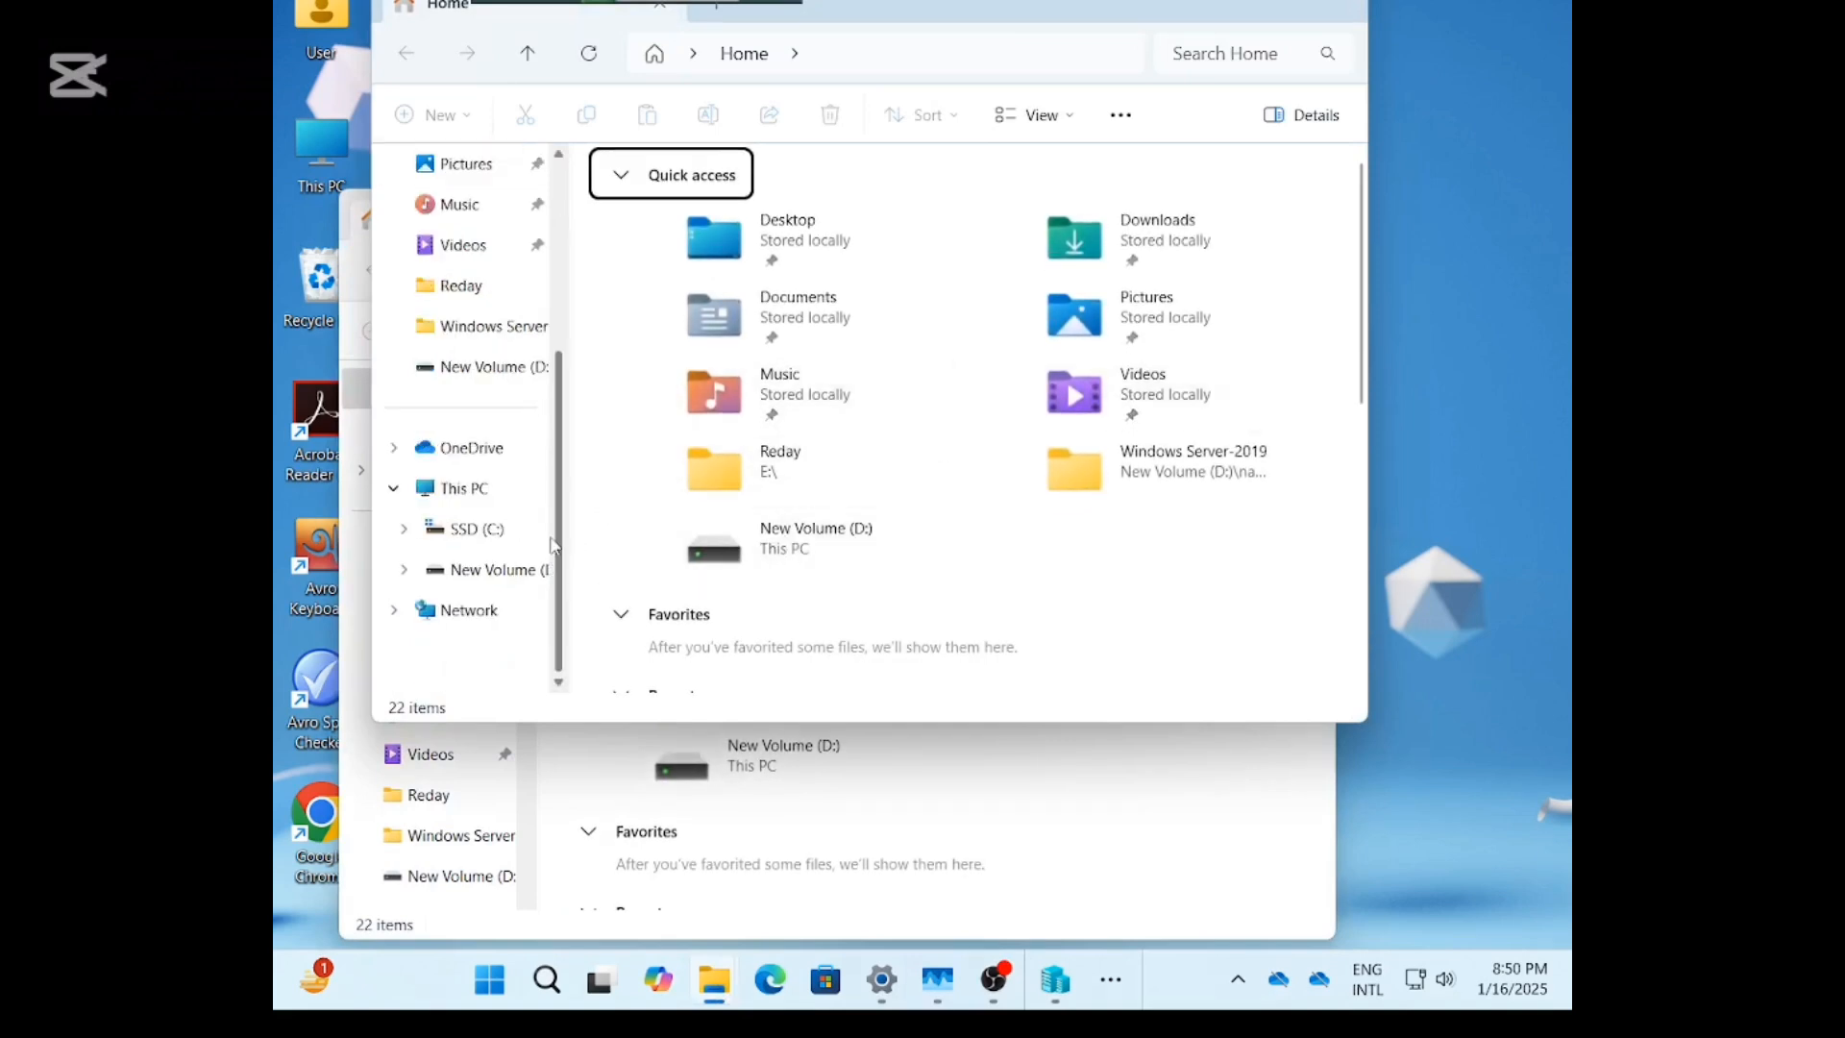
{"action": "scroll", "coordinate": [538, 529], "scroll_direction": "up", "scroll_amount": 1}
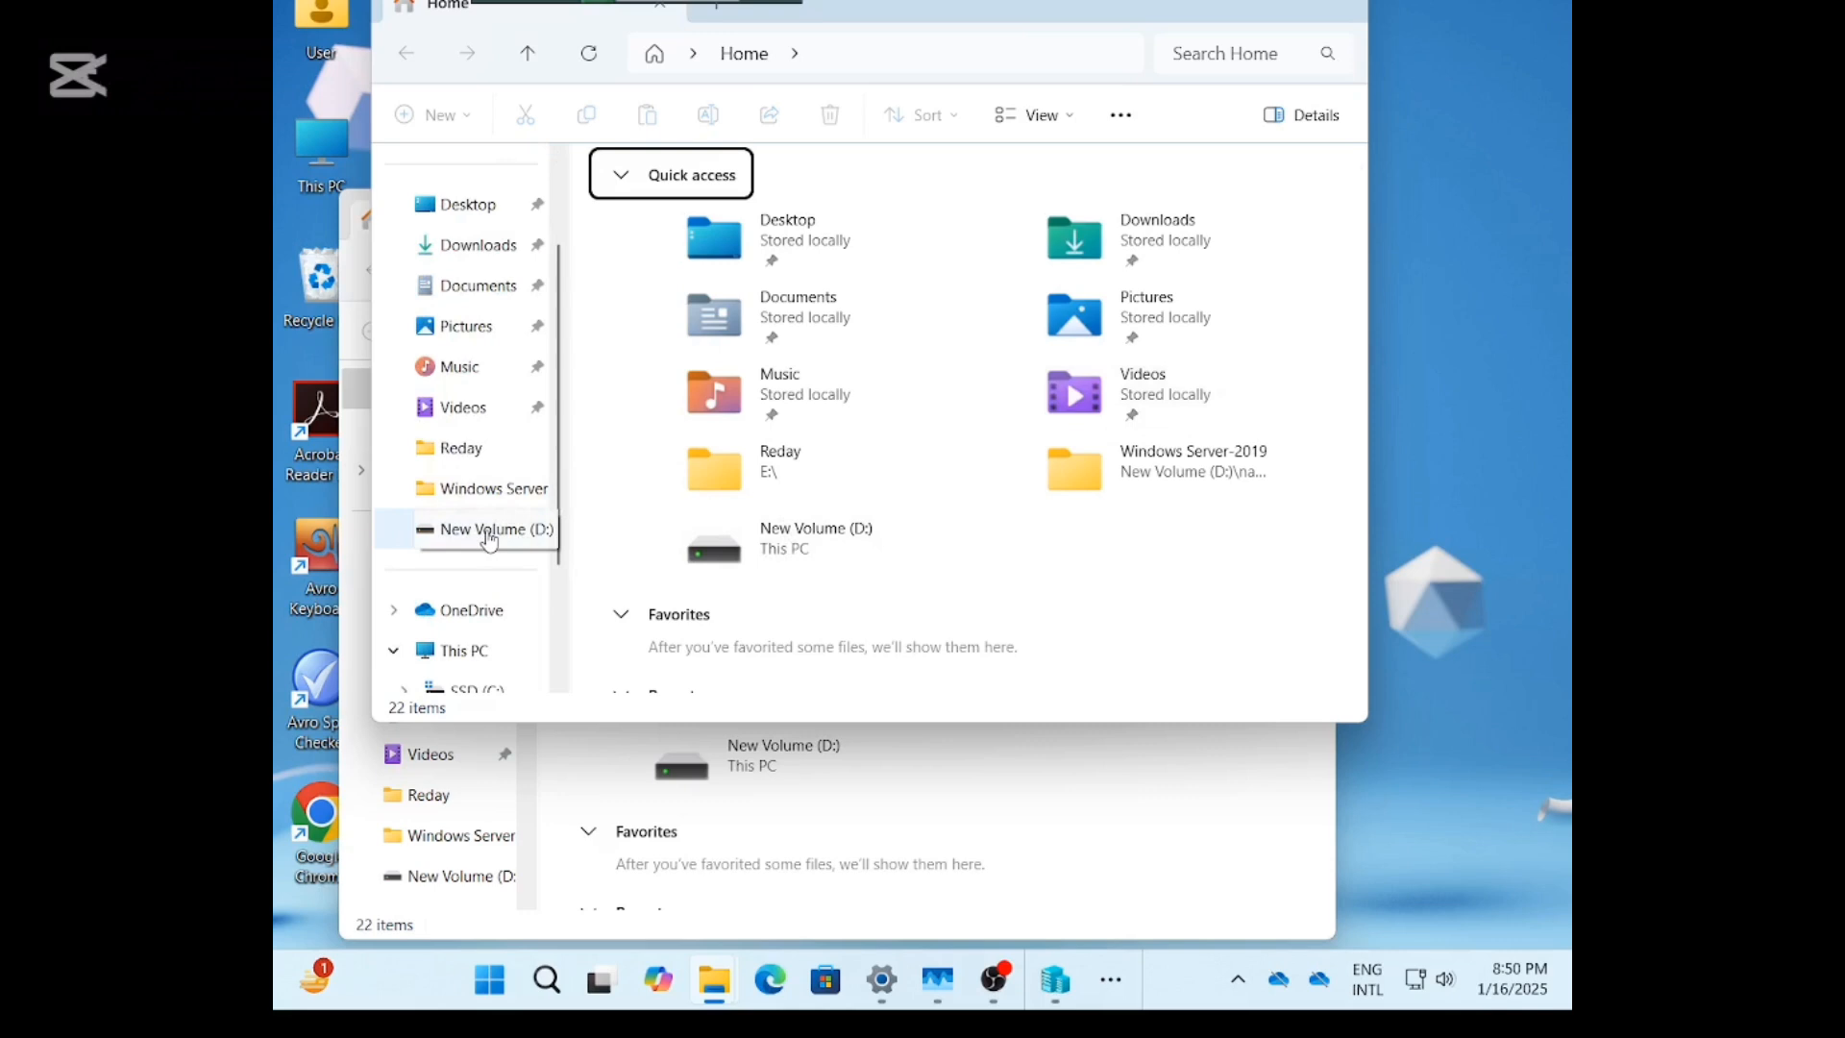
{"action": "left_click", "coordinate": [487, 534]}
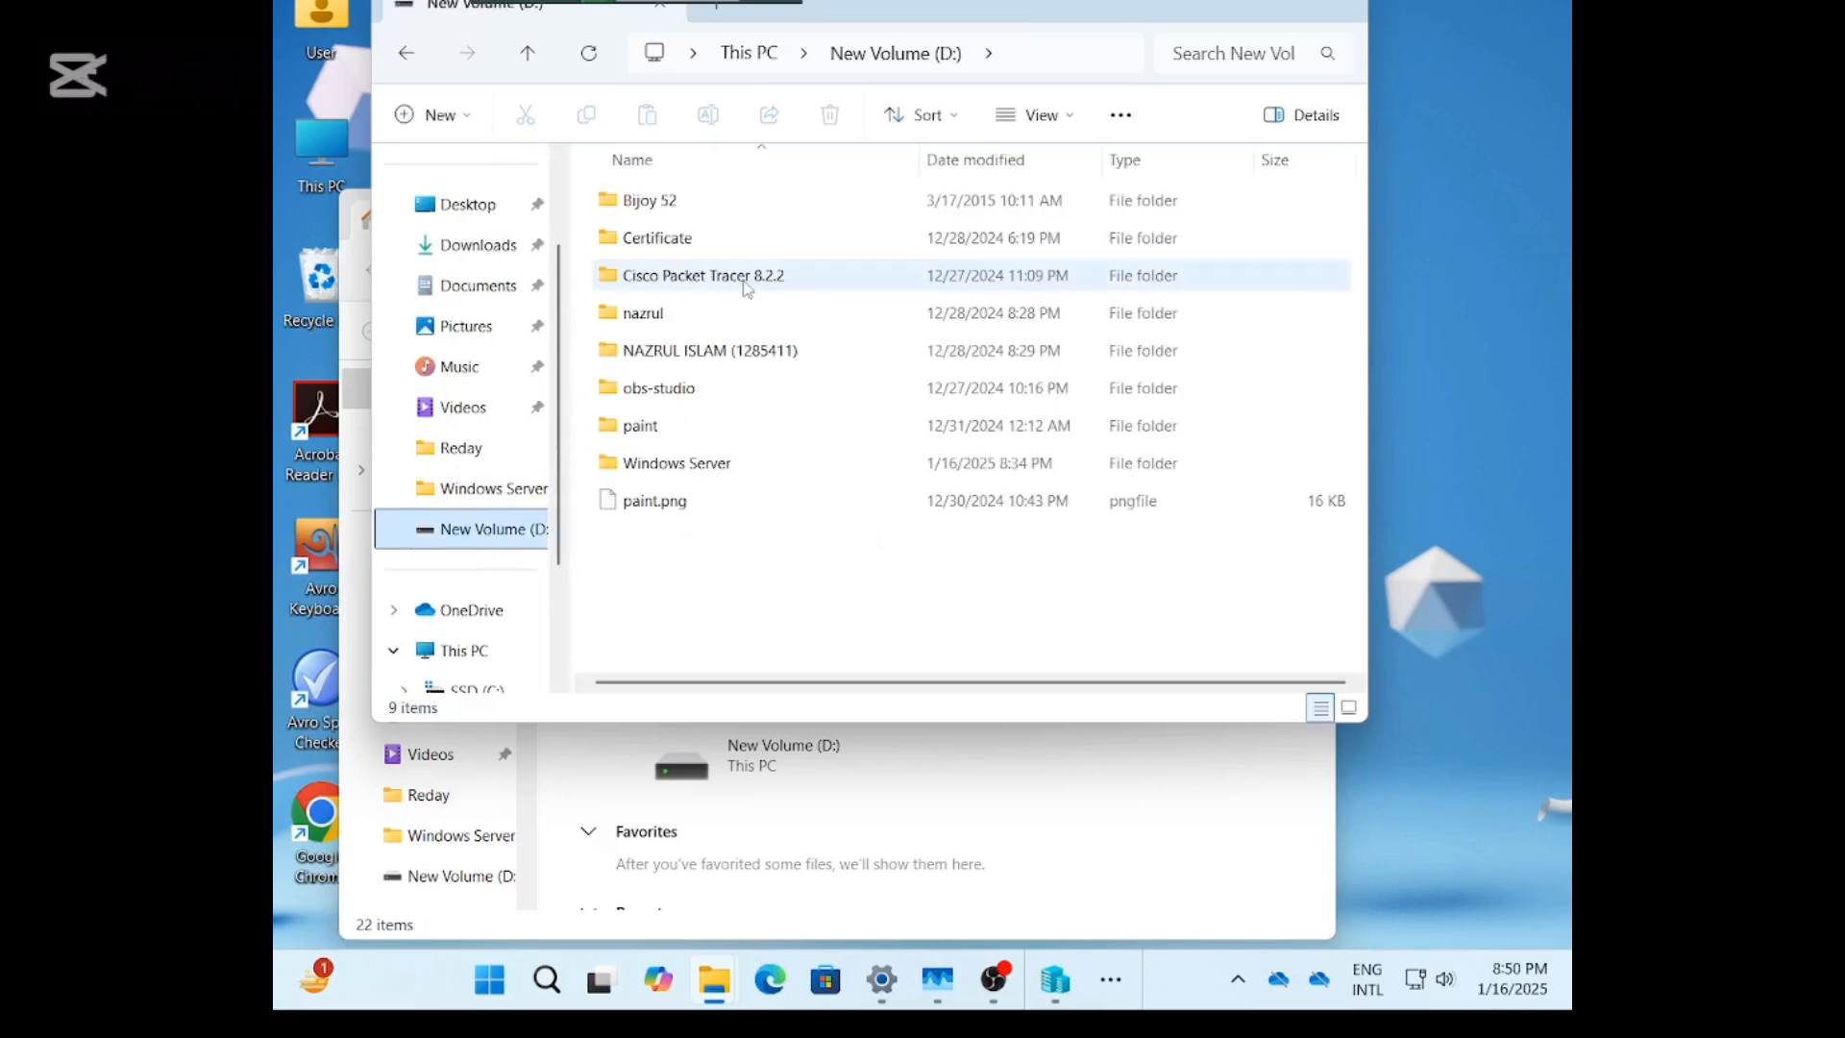
{"action": "double_click", "coordinate": [704, 320]}
{"action": "double_click", "coordinate": [686, 285]}
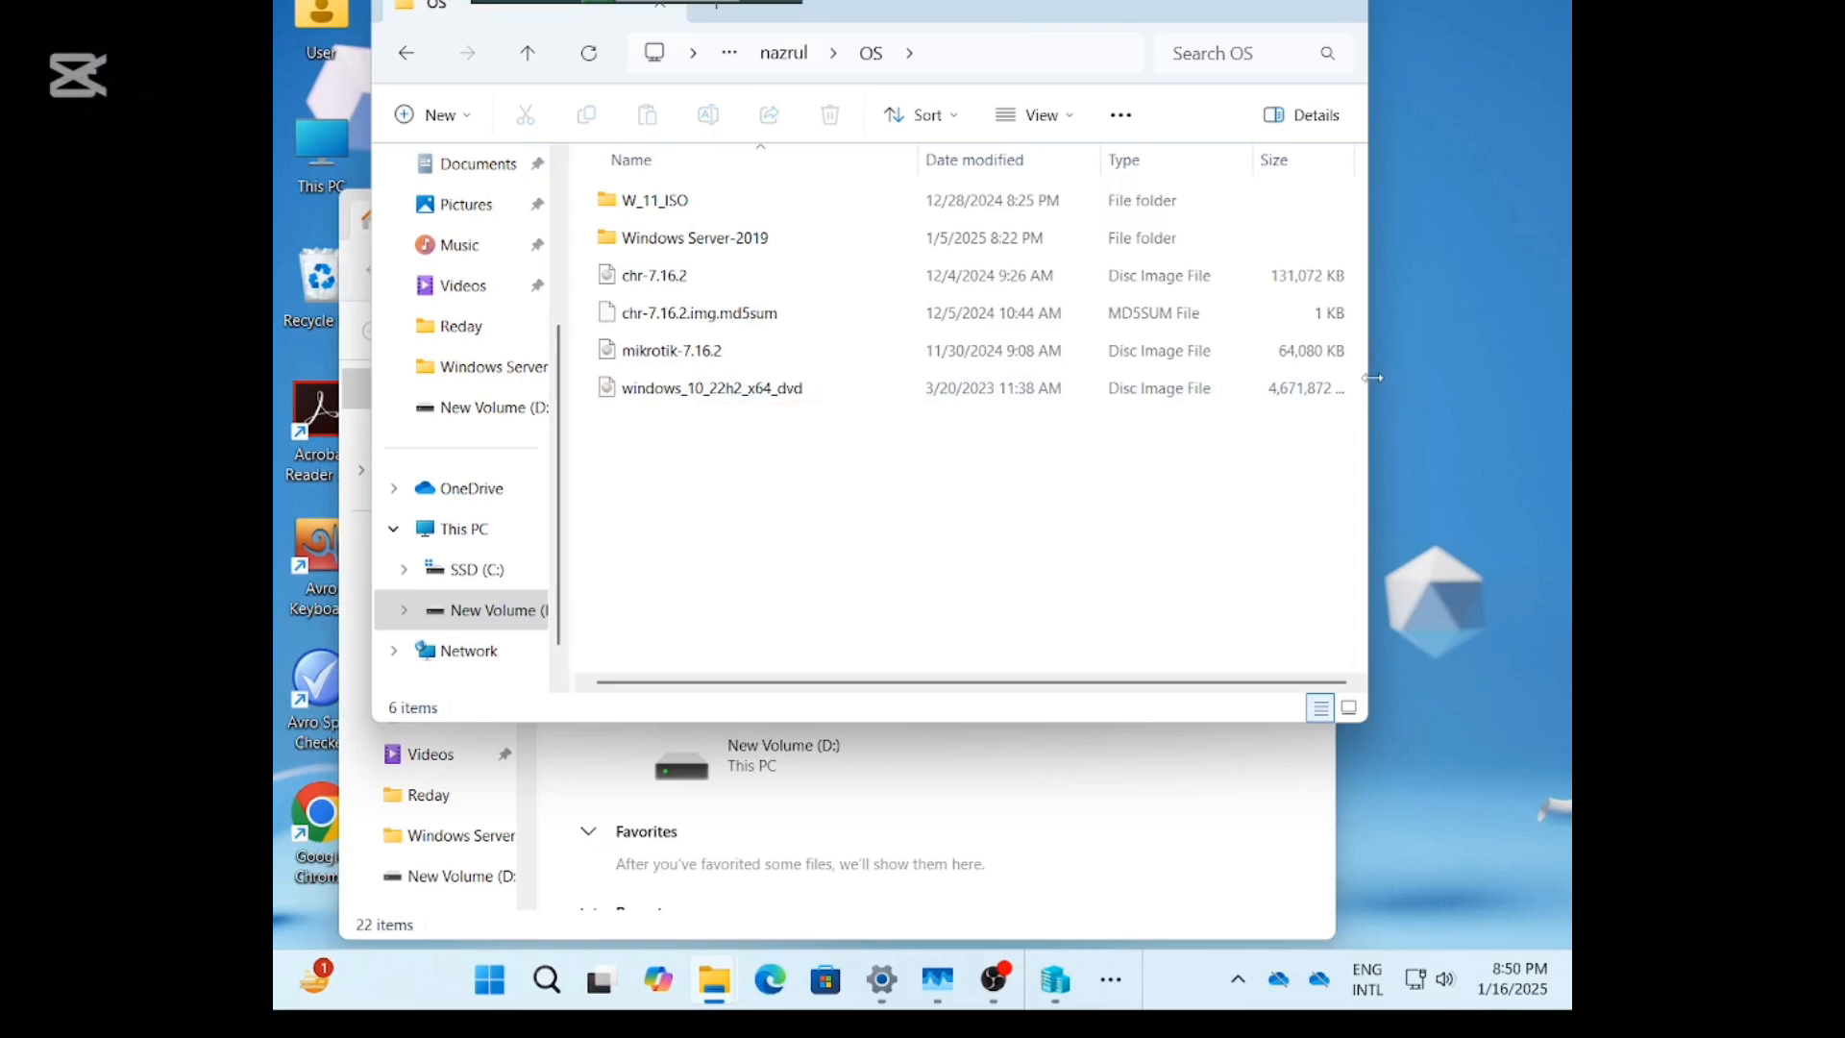
{"action": "left_click_drag", "start_coordinate": [1372, 378], "coordinate": [1428, 377]}
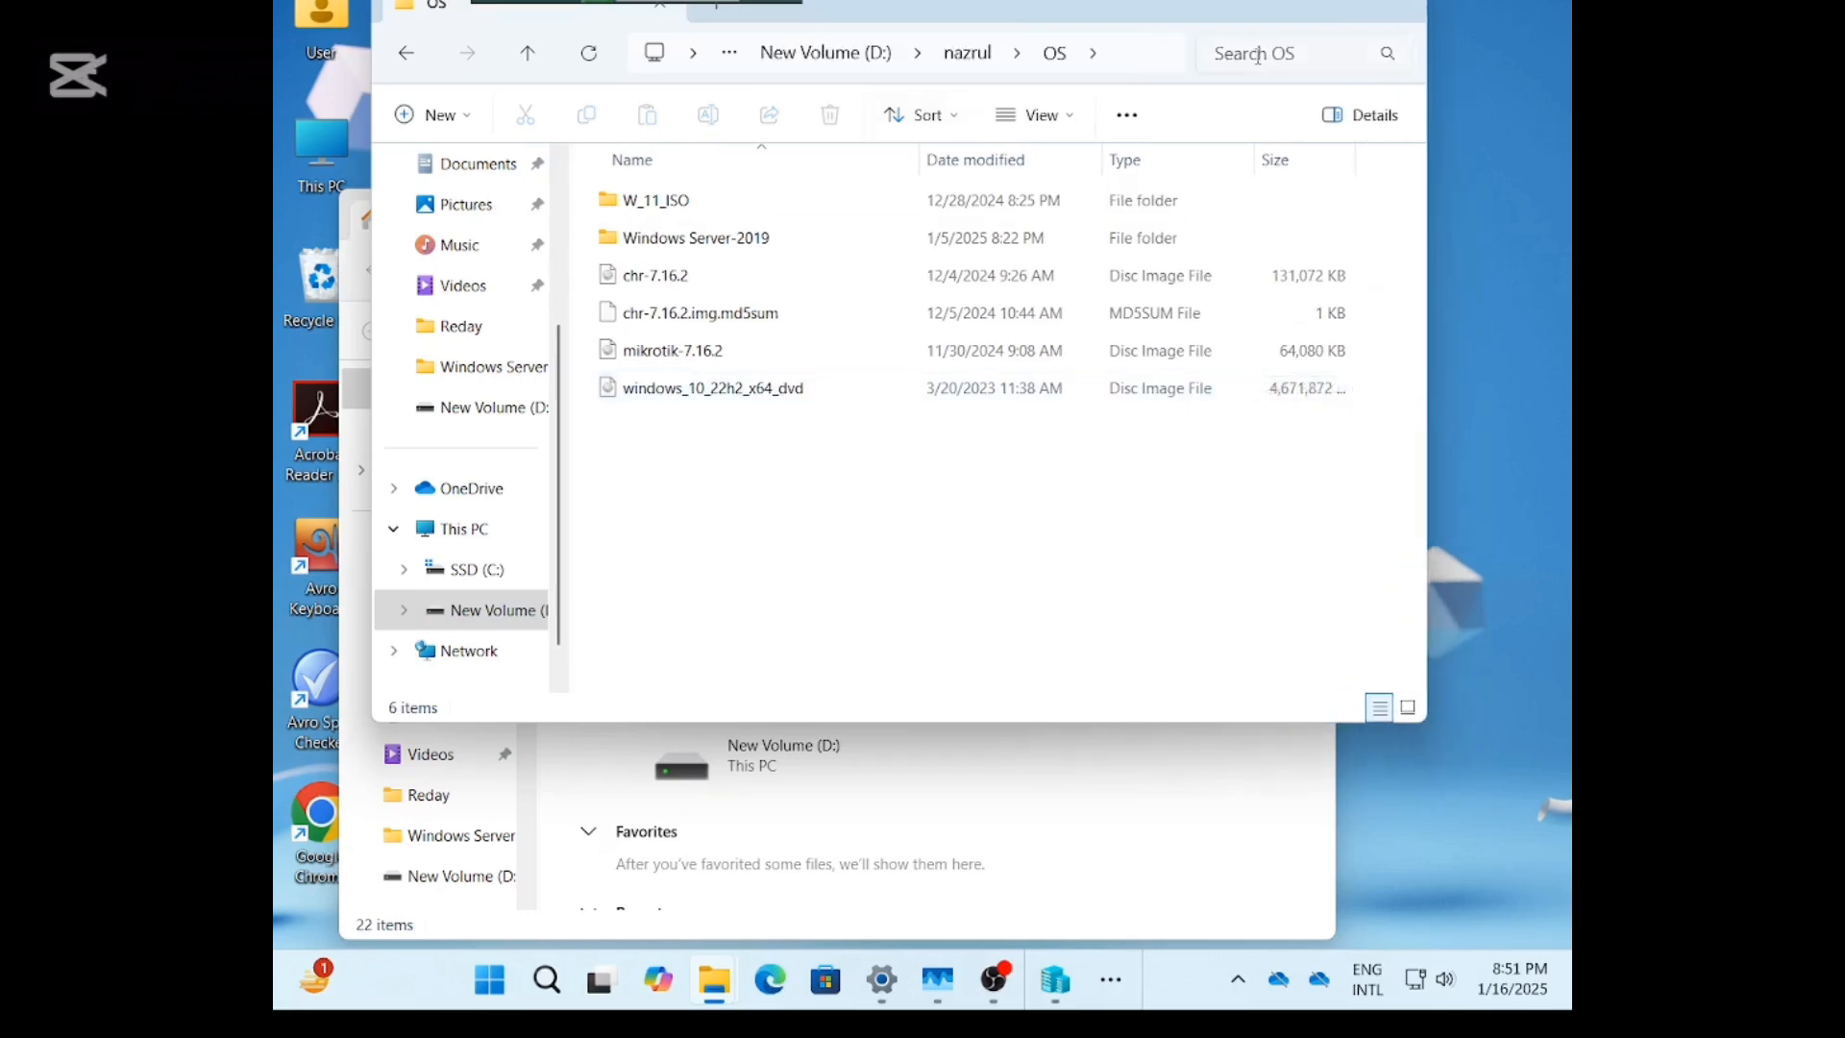
{"action": "left_click", "coordinate": [1275, 2]}
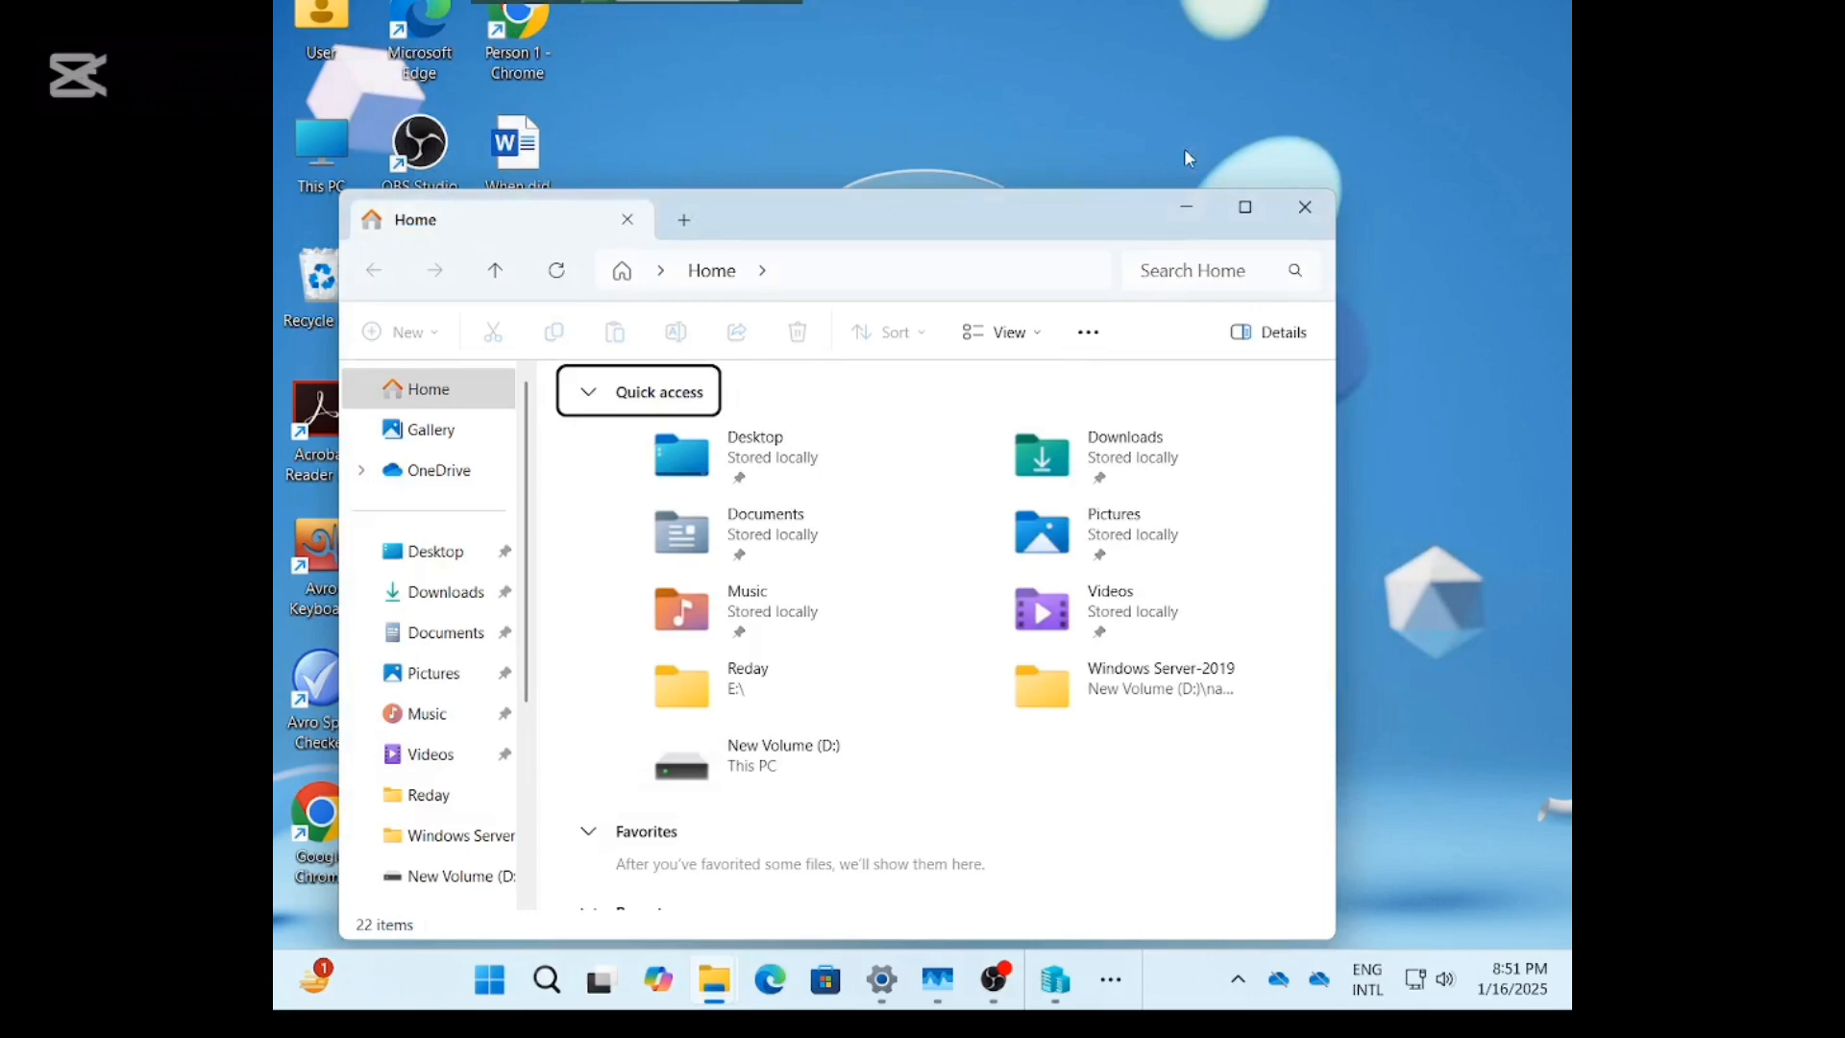
{"action": "left_click", "coordinate": [1183, 213]}
Search for 'hyper' and run Hyper-V Manager as administrator.
{"action": "left_click", "coordinate": [548, 980]}
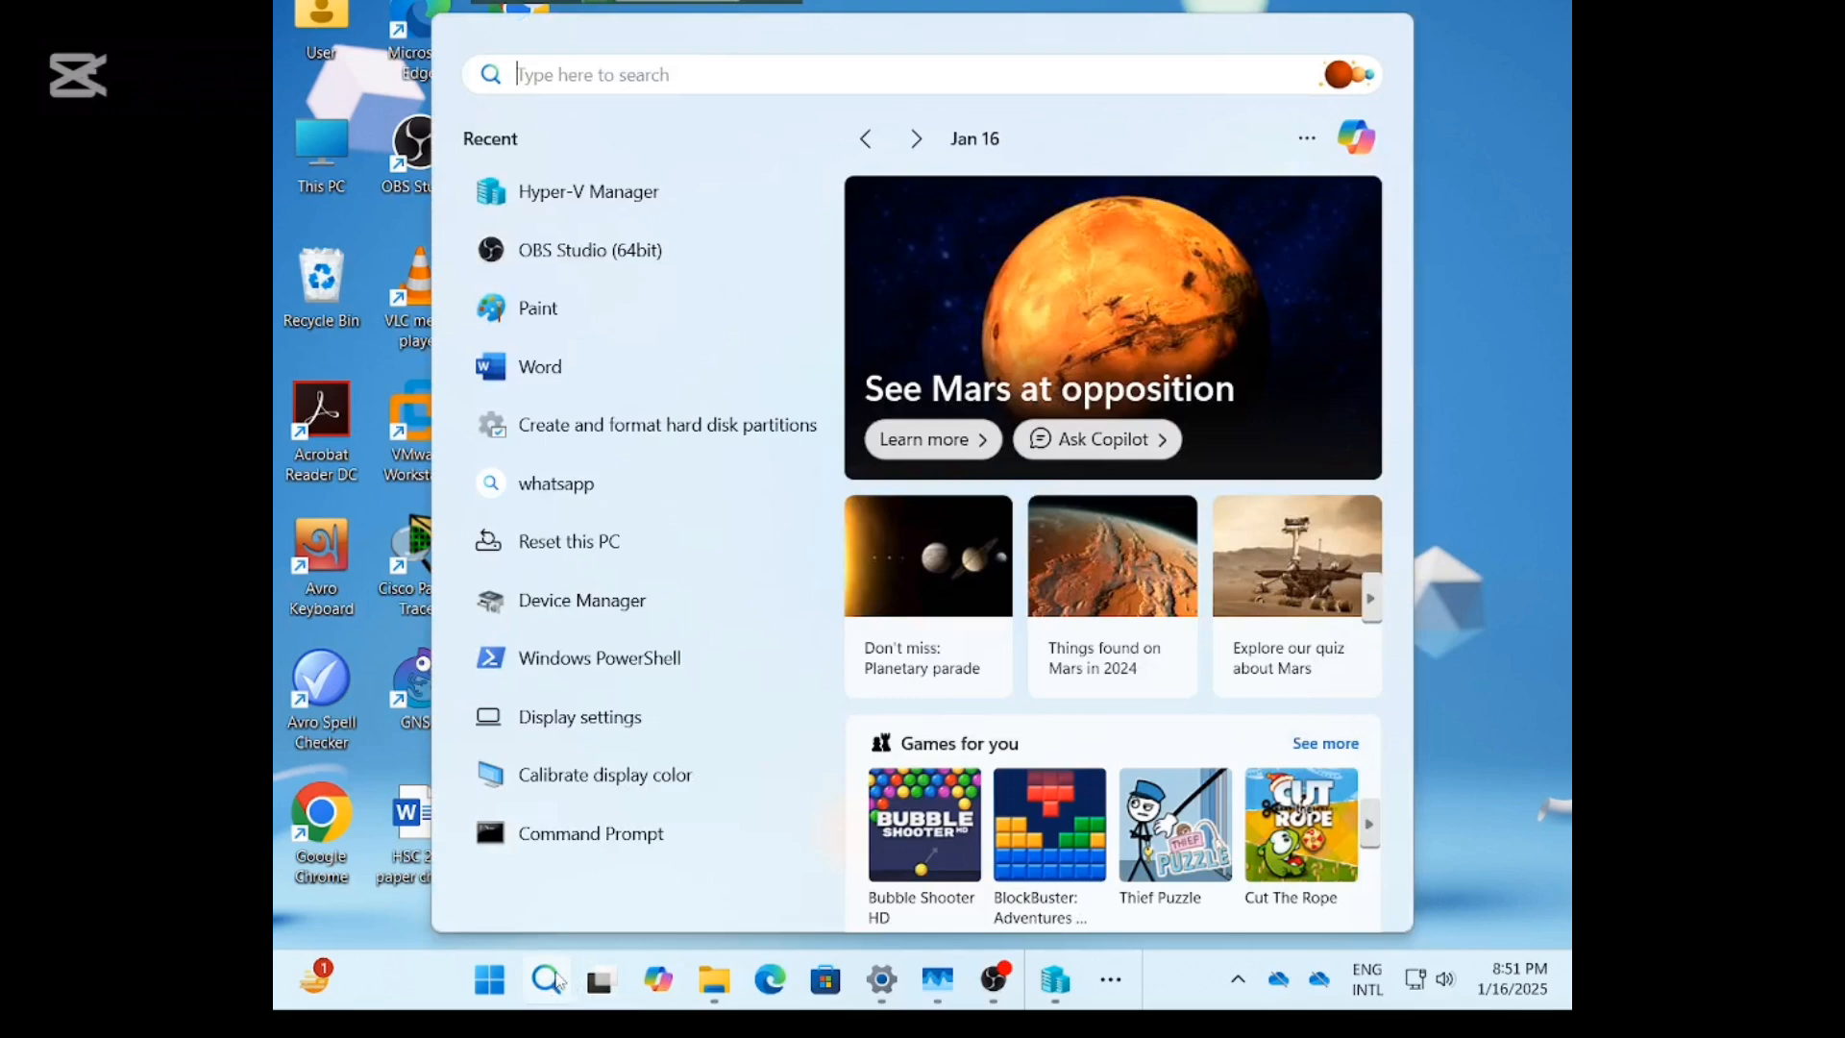
{"action": "type", "text": "hyper"}
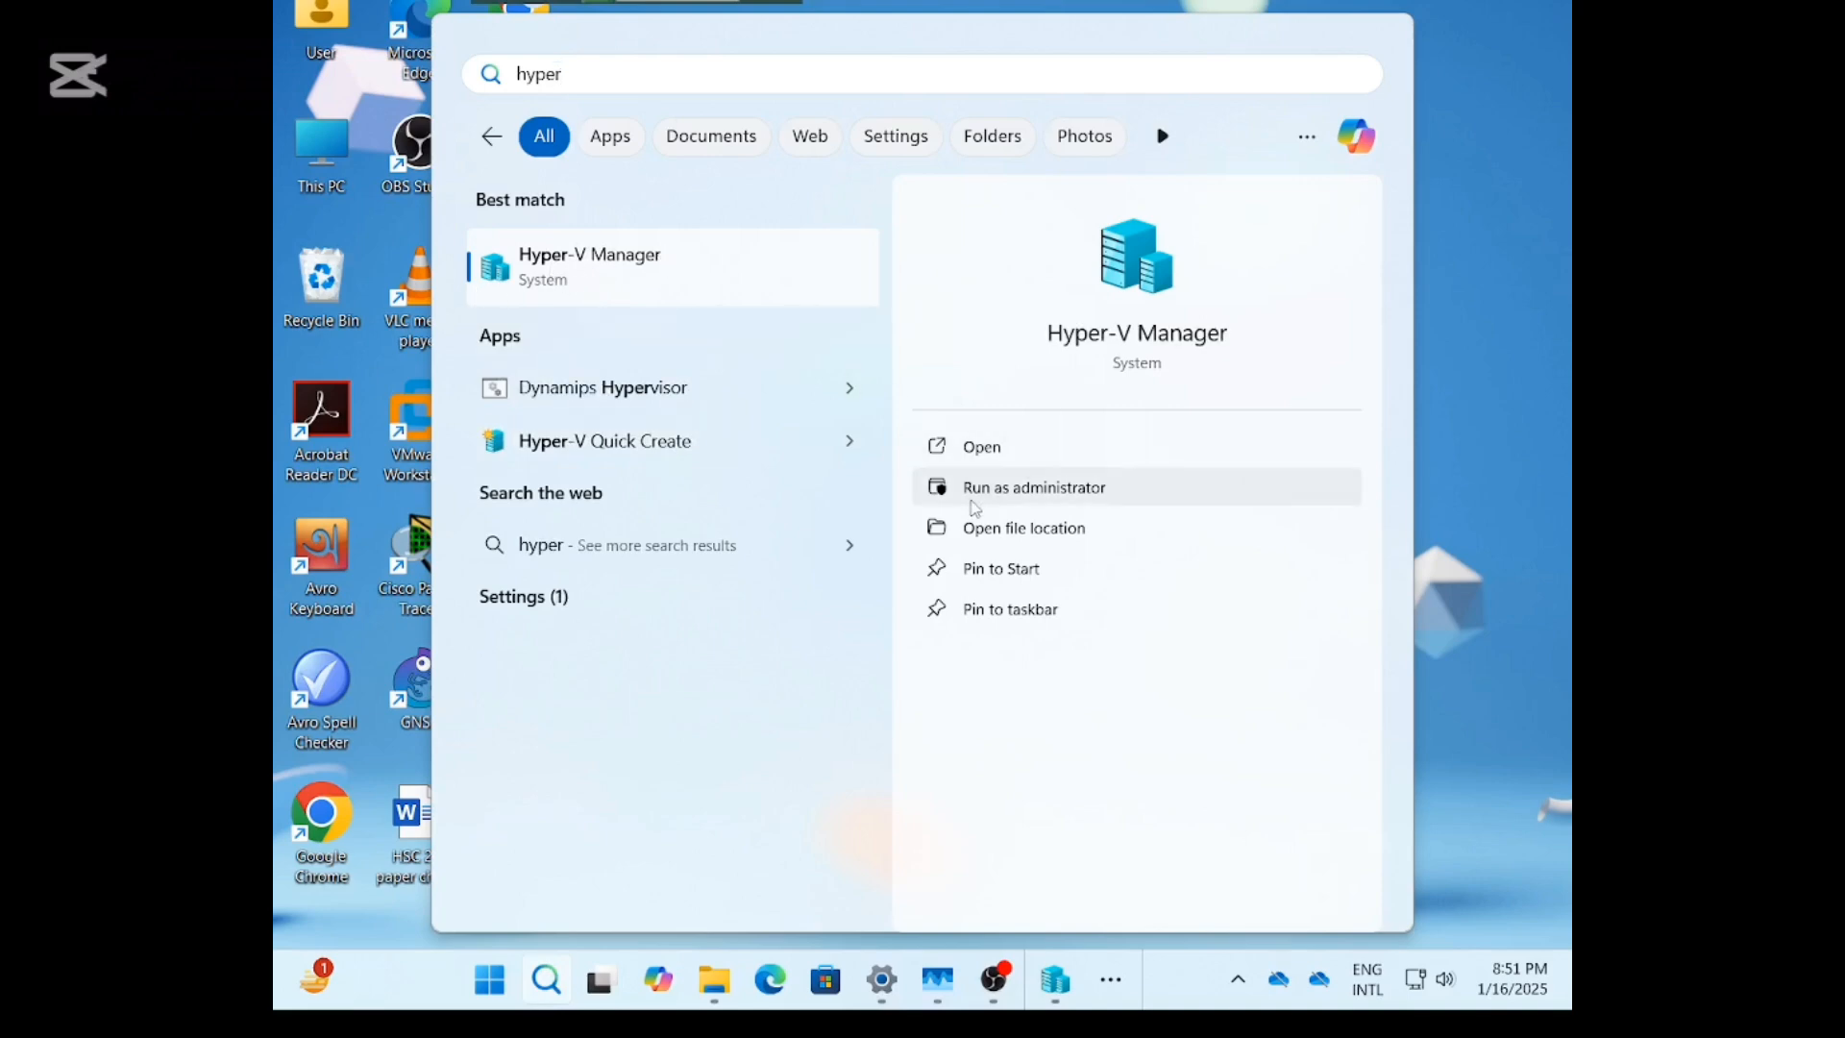
{"action": "left_click", "coordinate": [968, 502]}
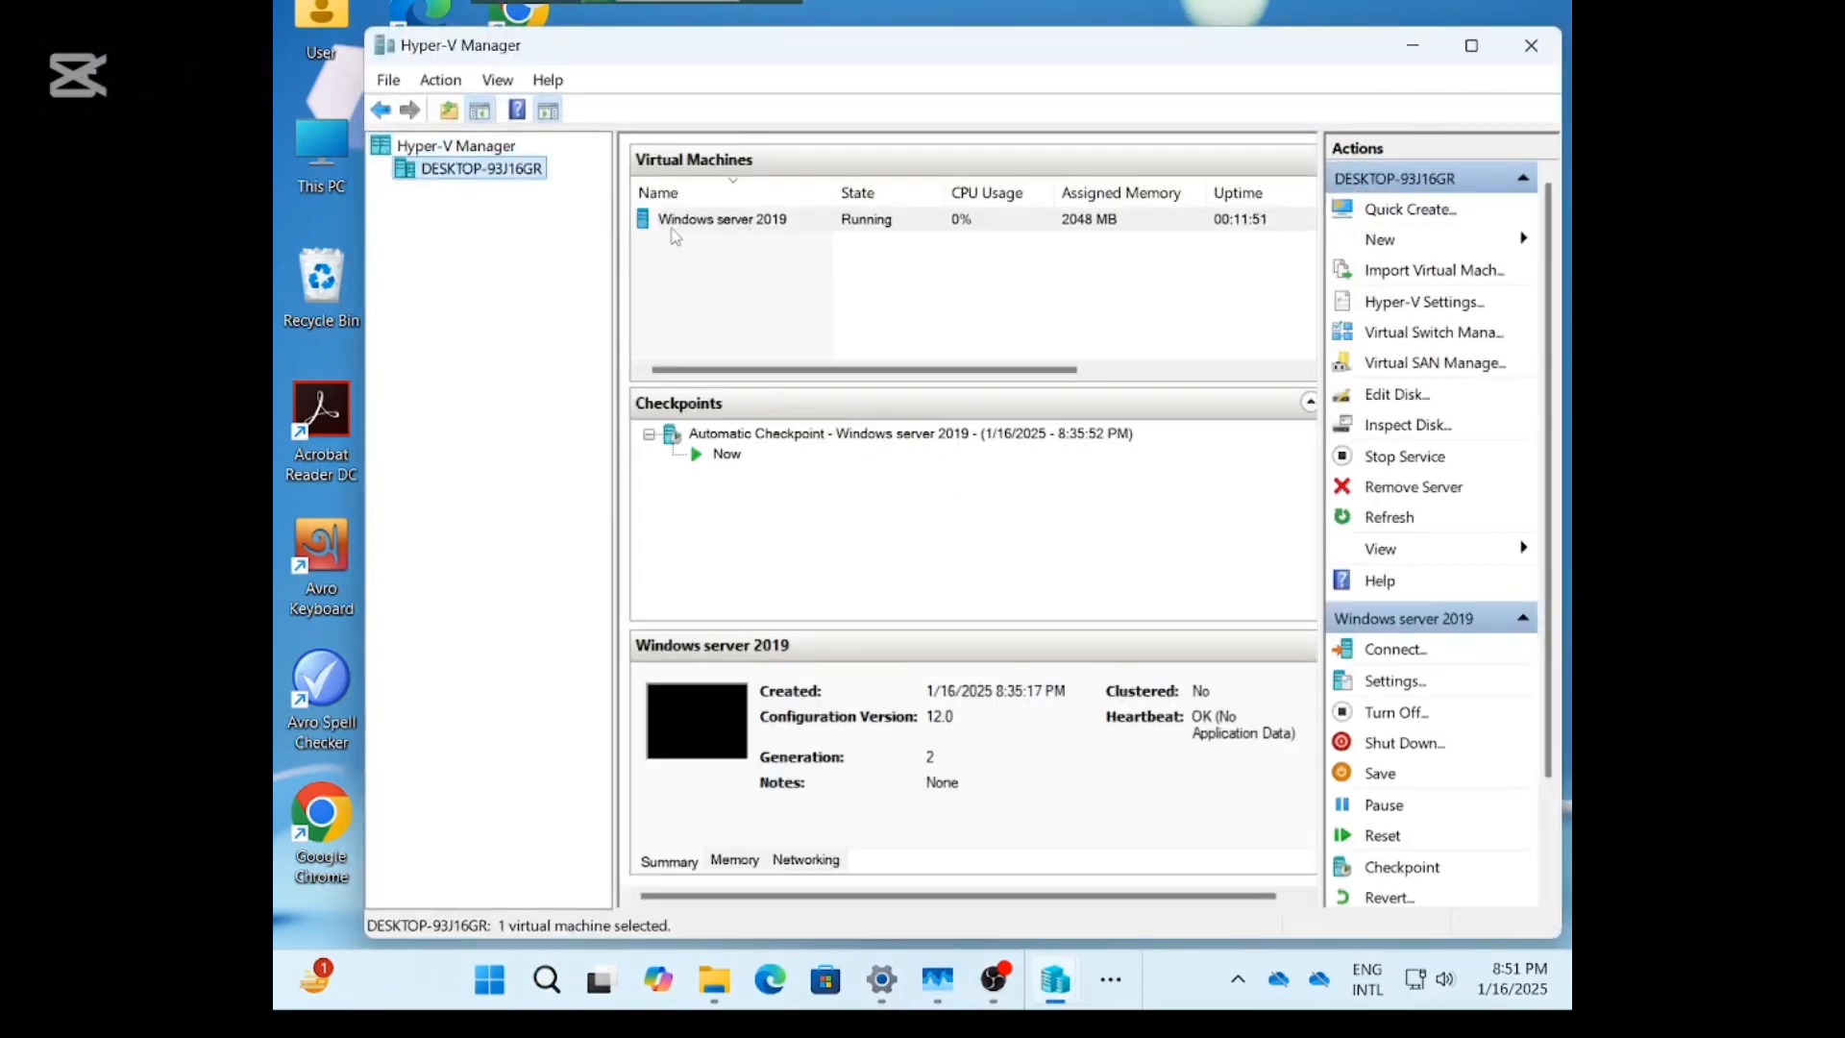
Turn off the Windows server 2019 VM and launch the New Virtual Machine wizard.
{"action": "left_click", "coordinate": [660, 226]}
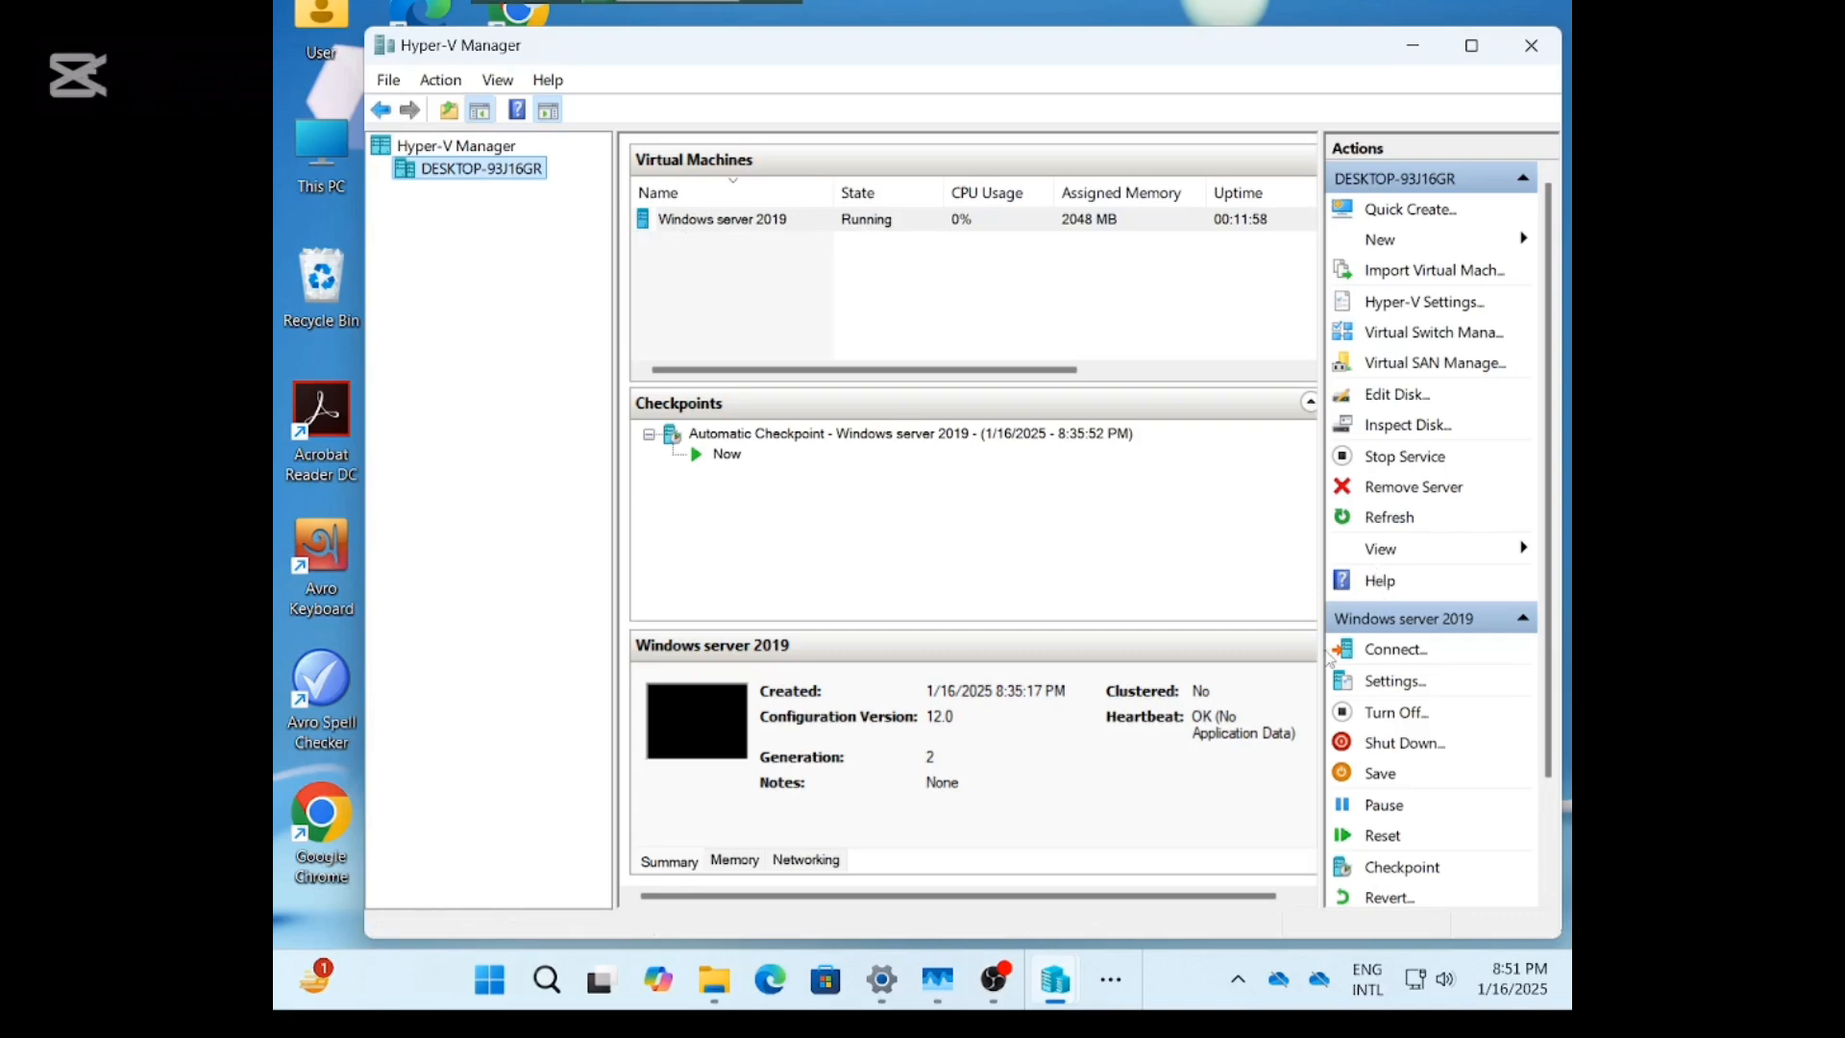
{"action": "left_click", "coordinate": [1359, 719]}
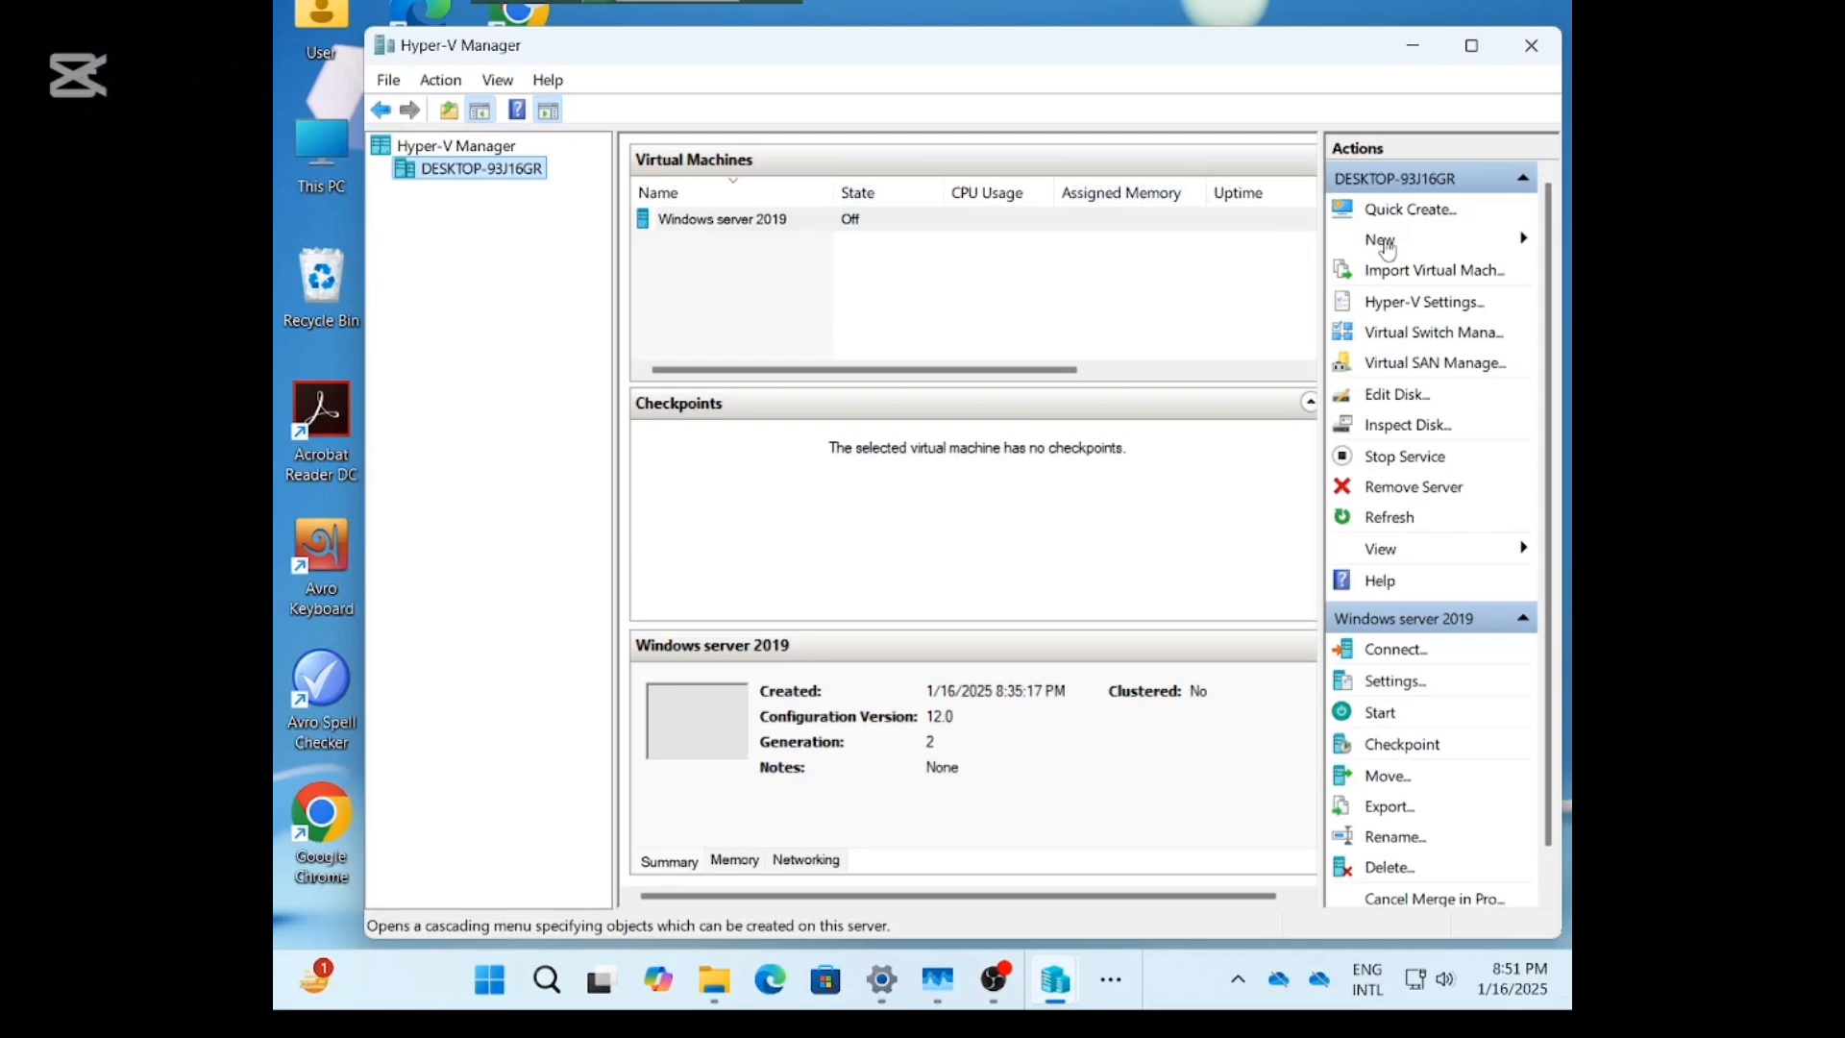
{"action": "left_click", "coordinate": [1433, 249]}
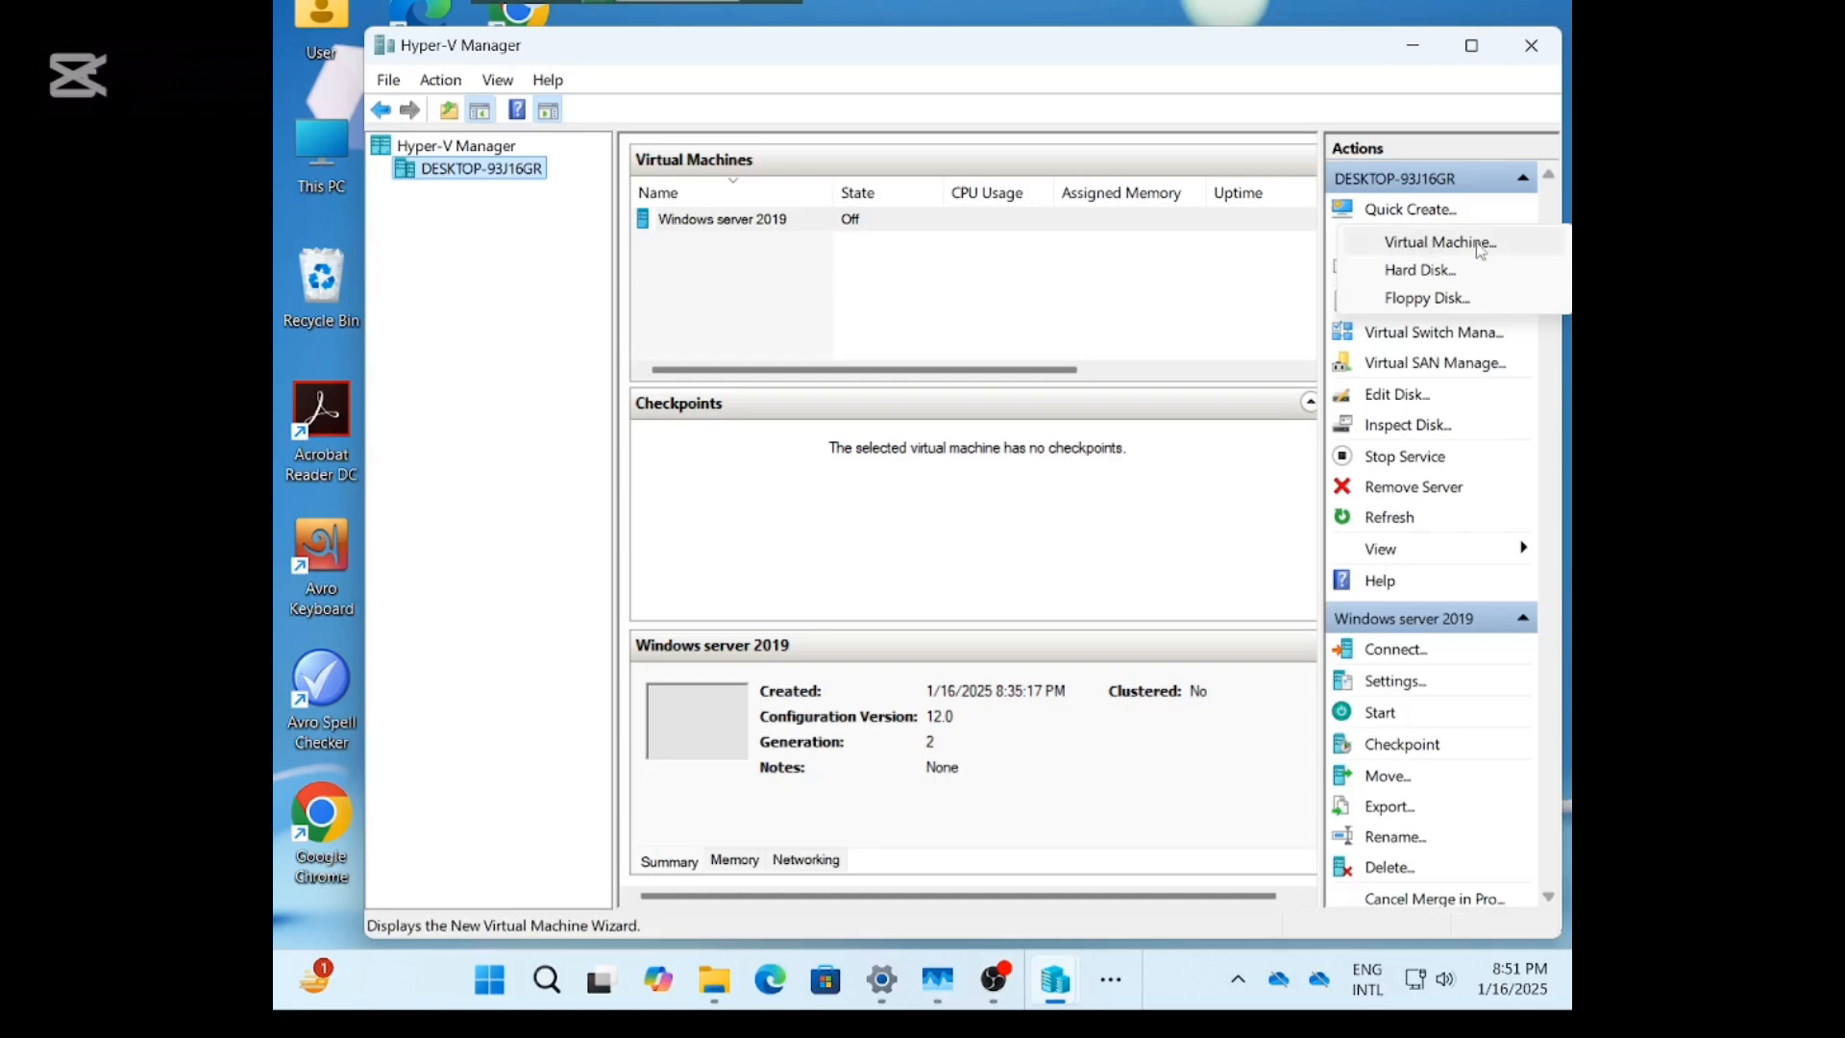
{"action": "left_click", "coordinate": [1435, 253]}
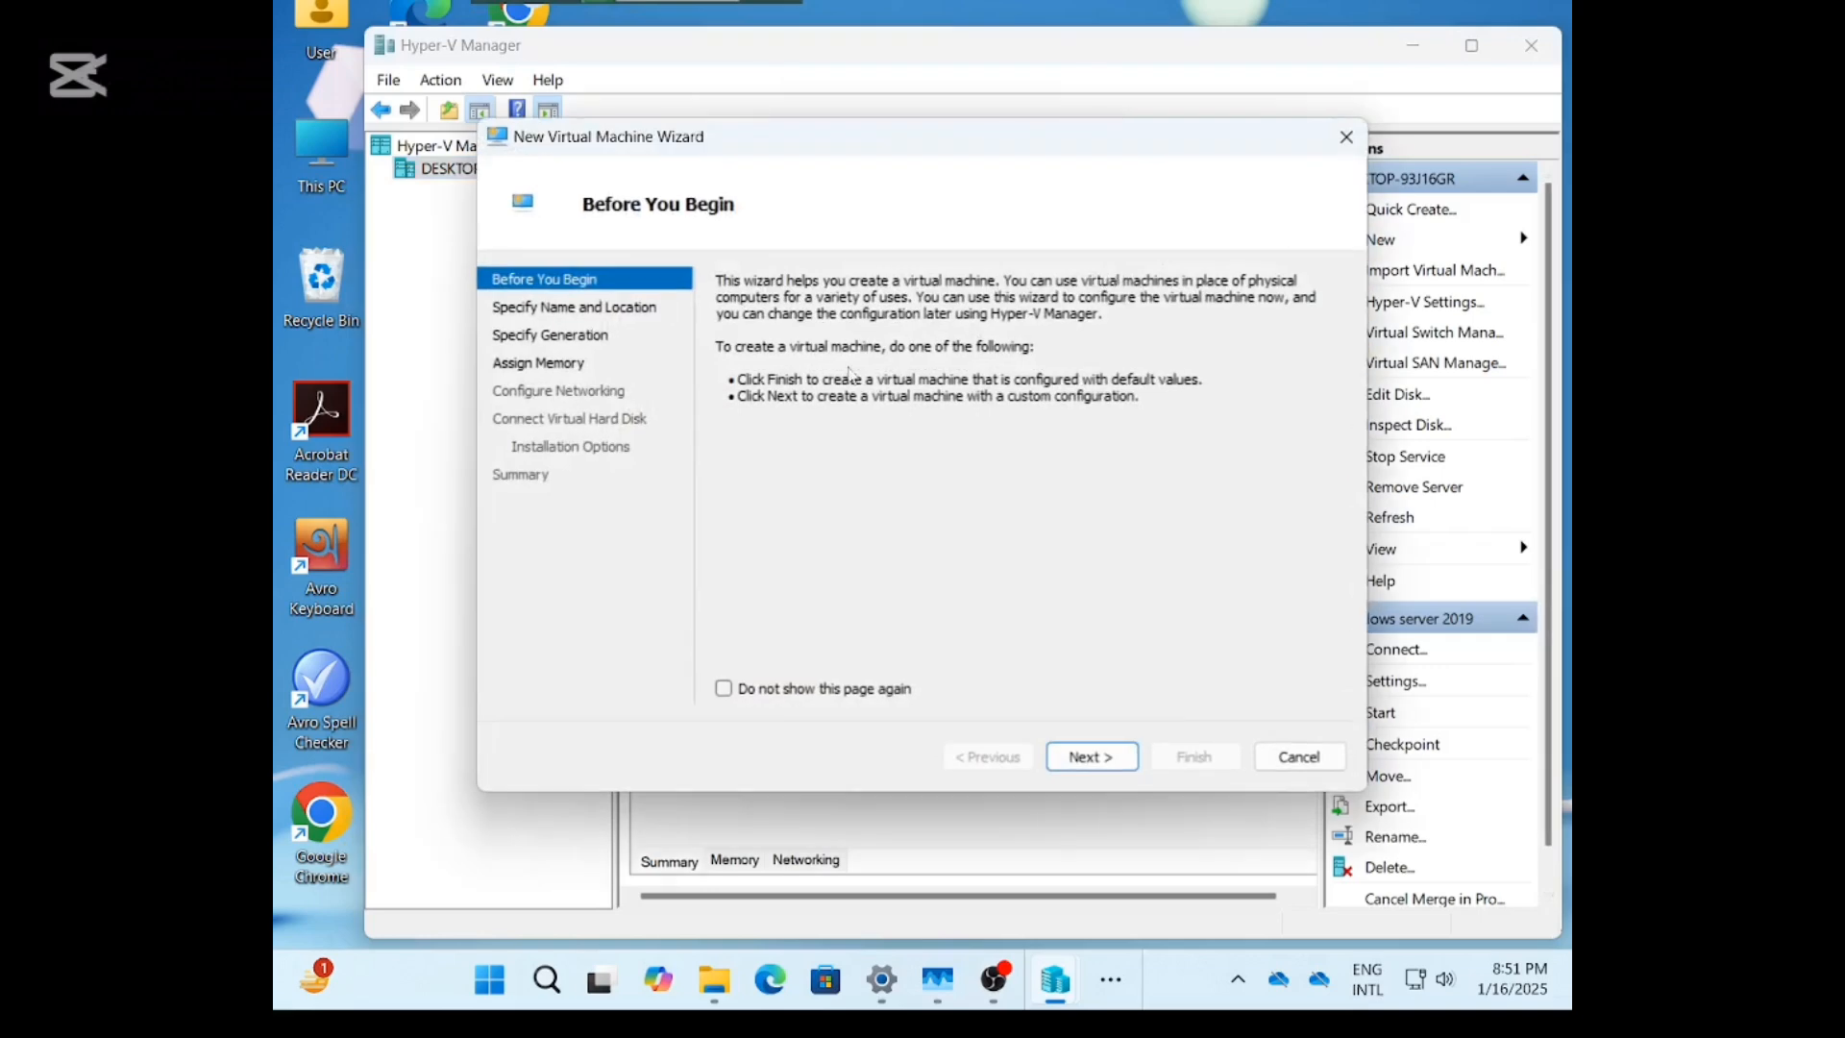
Name the VM 'Windows 10' and choose a custom storage location to browse for.
{"action": "left_click", "coordinate": [1071, 759]}
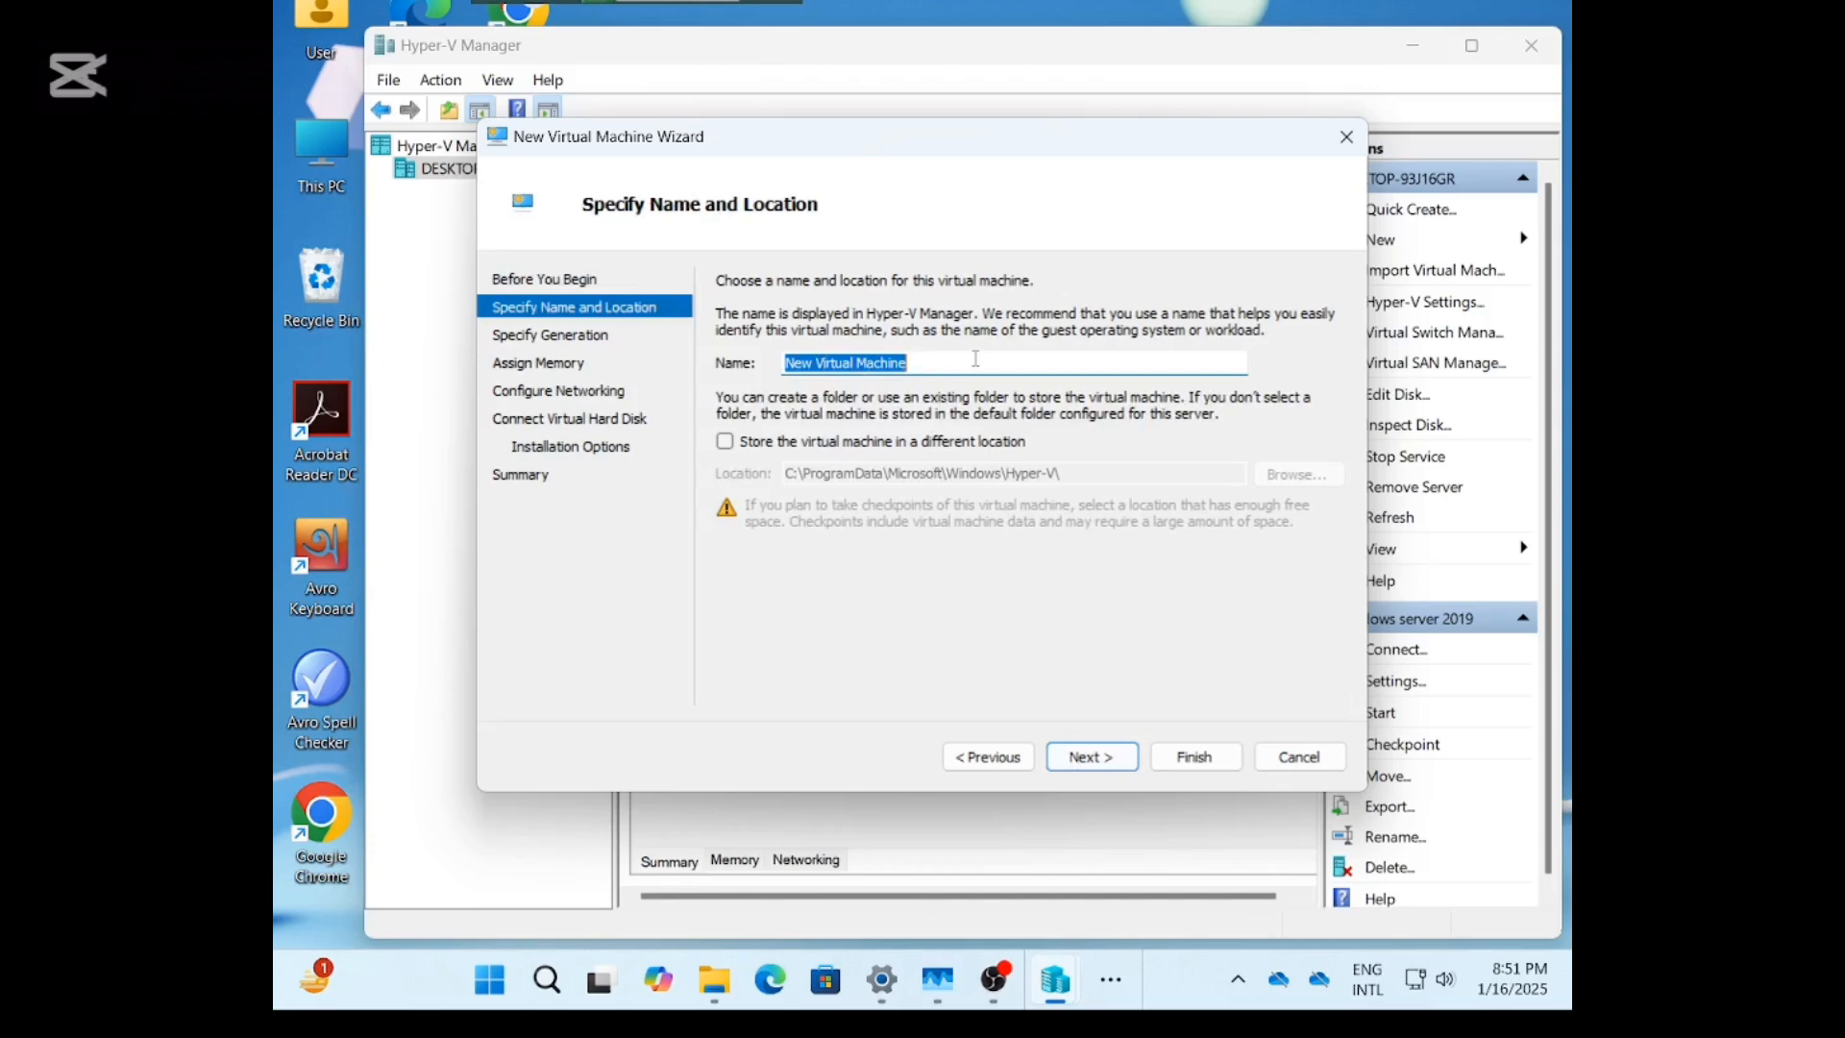
{"action": "type", "text": "Windows 10"}
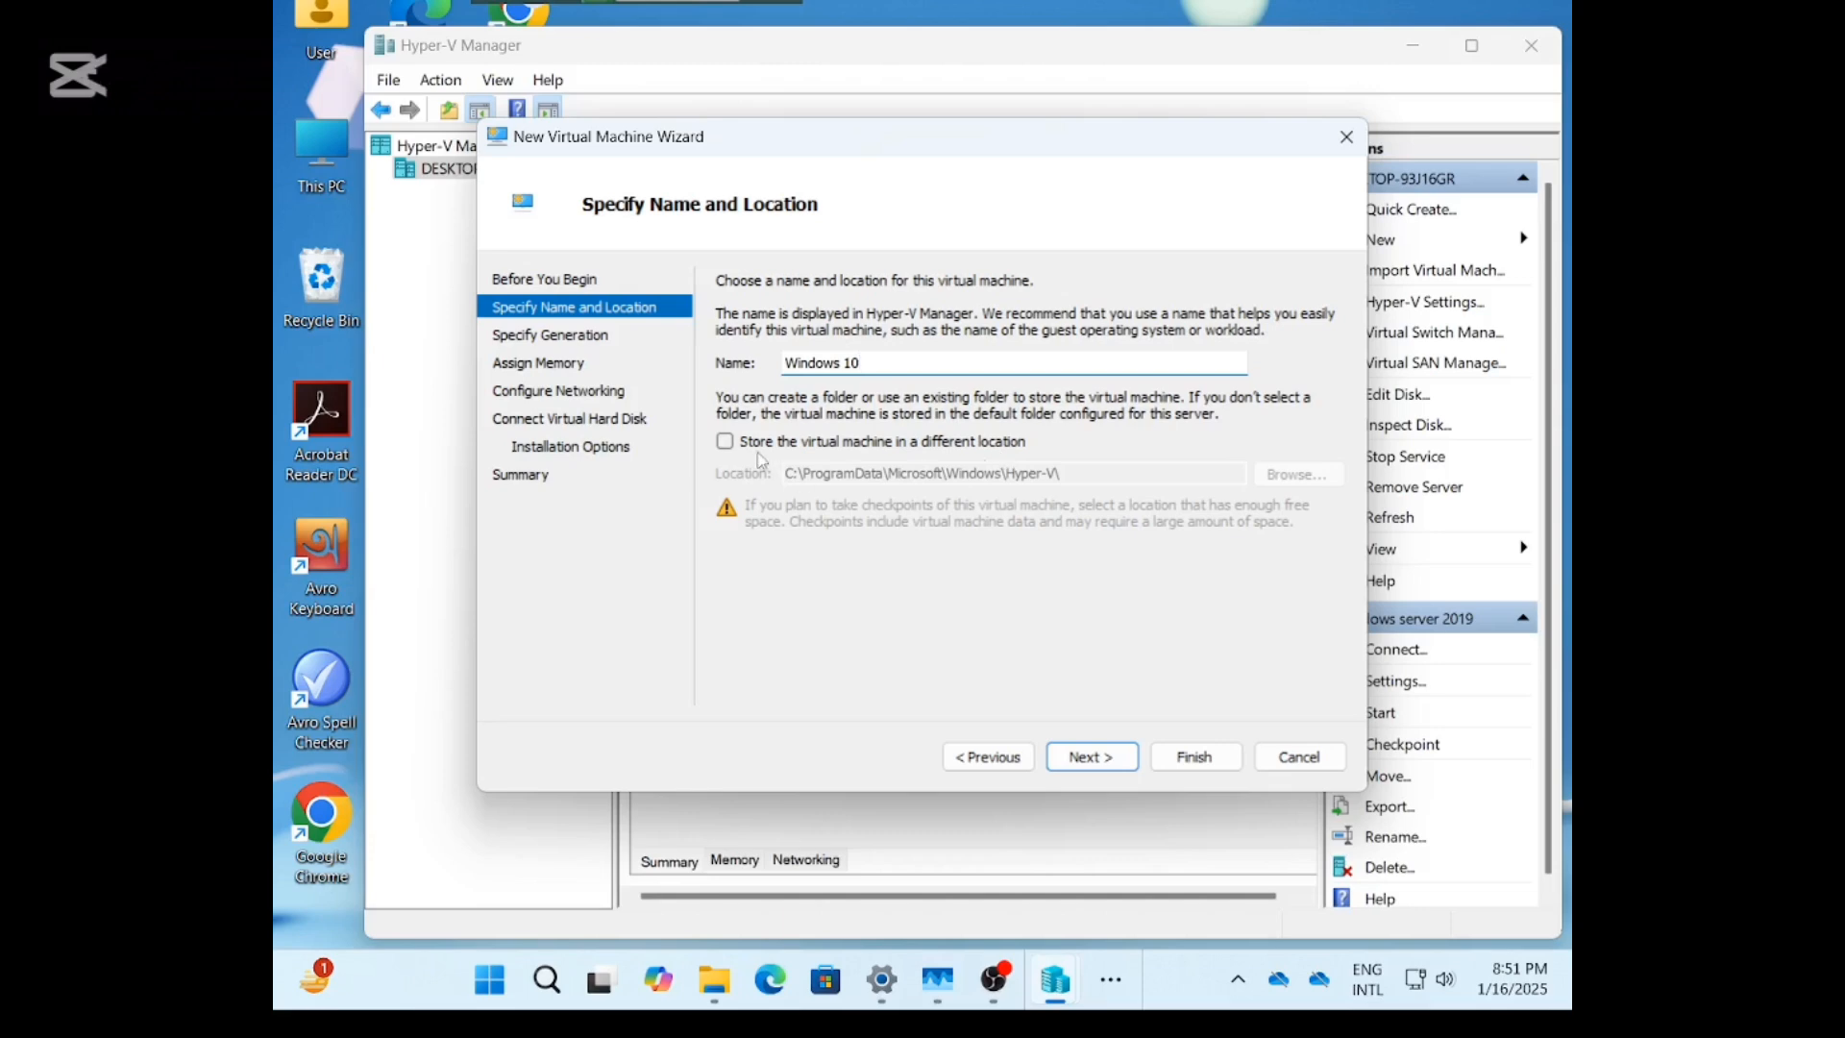
{"action": "left_click", "coordinate": [725, 443]}
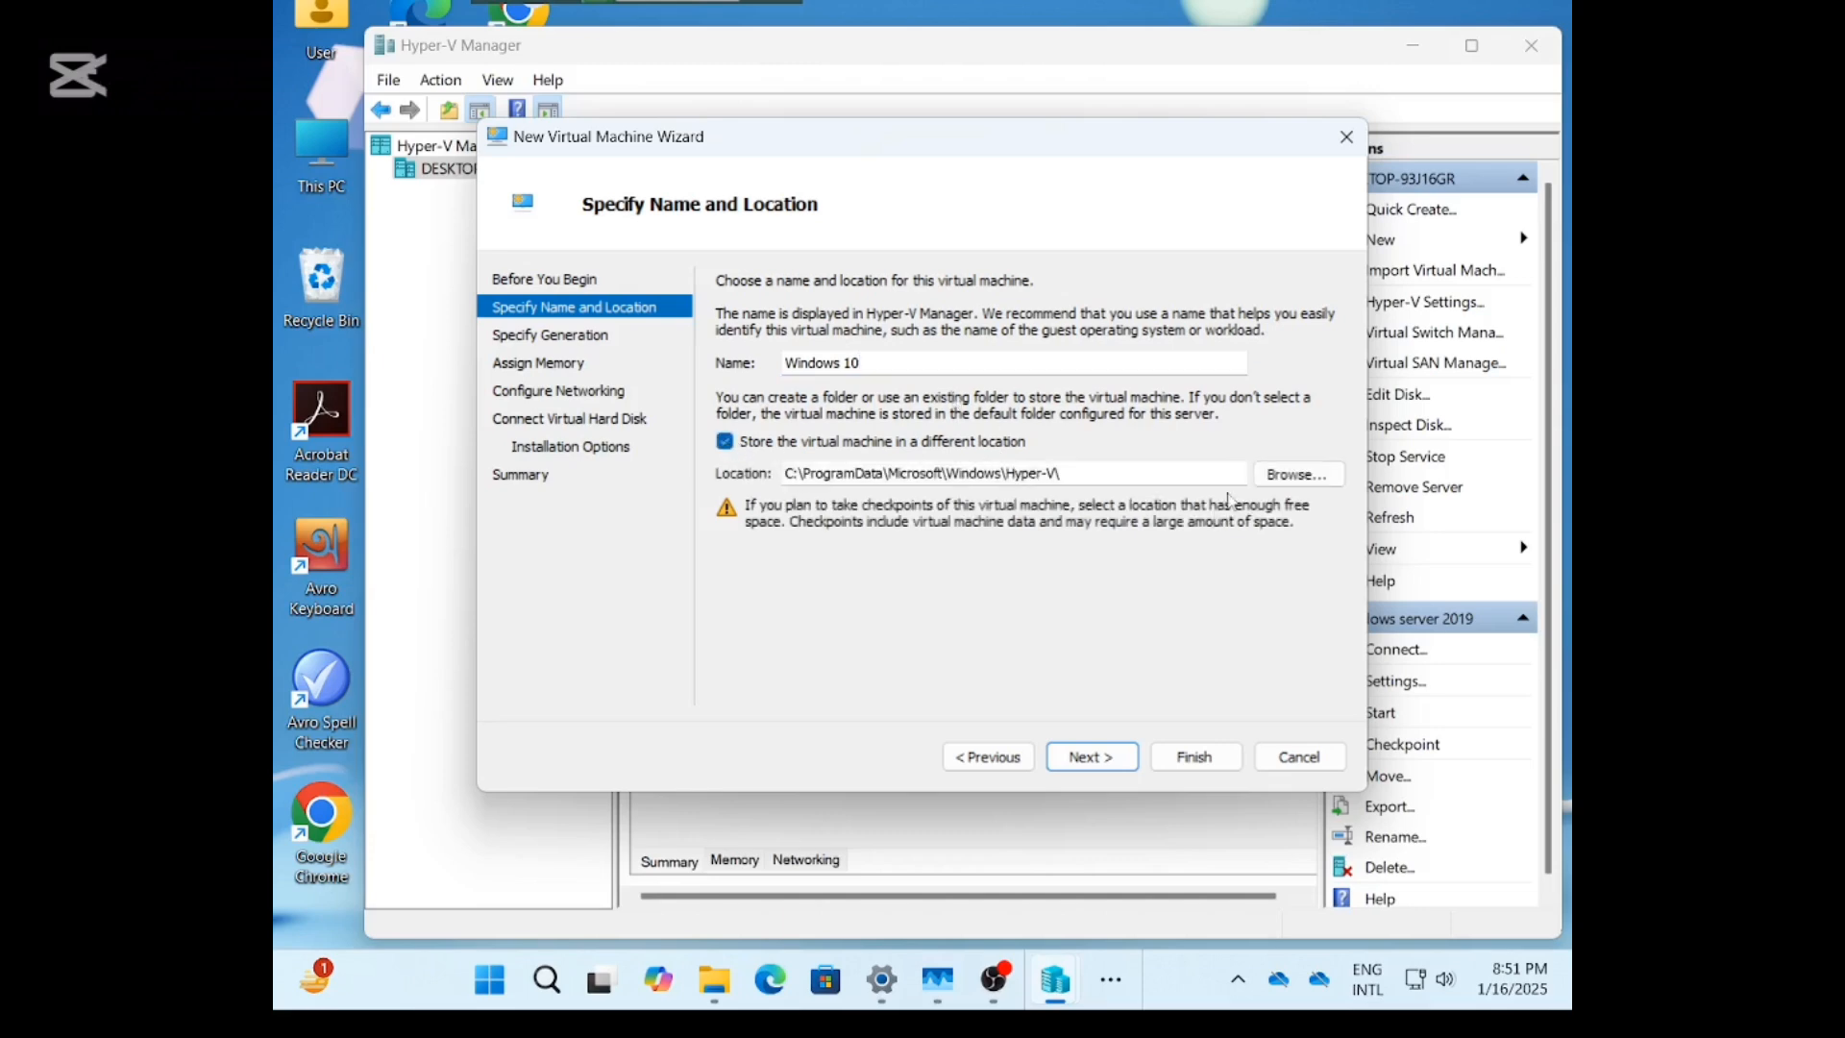
{"action": "left_click", "coordinate": [1297, 474]}
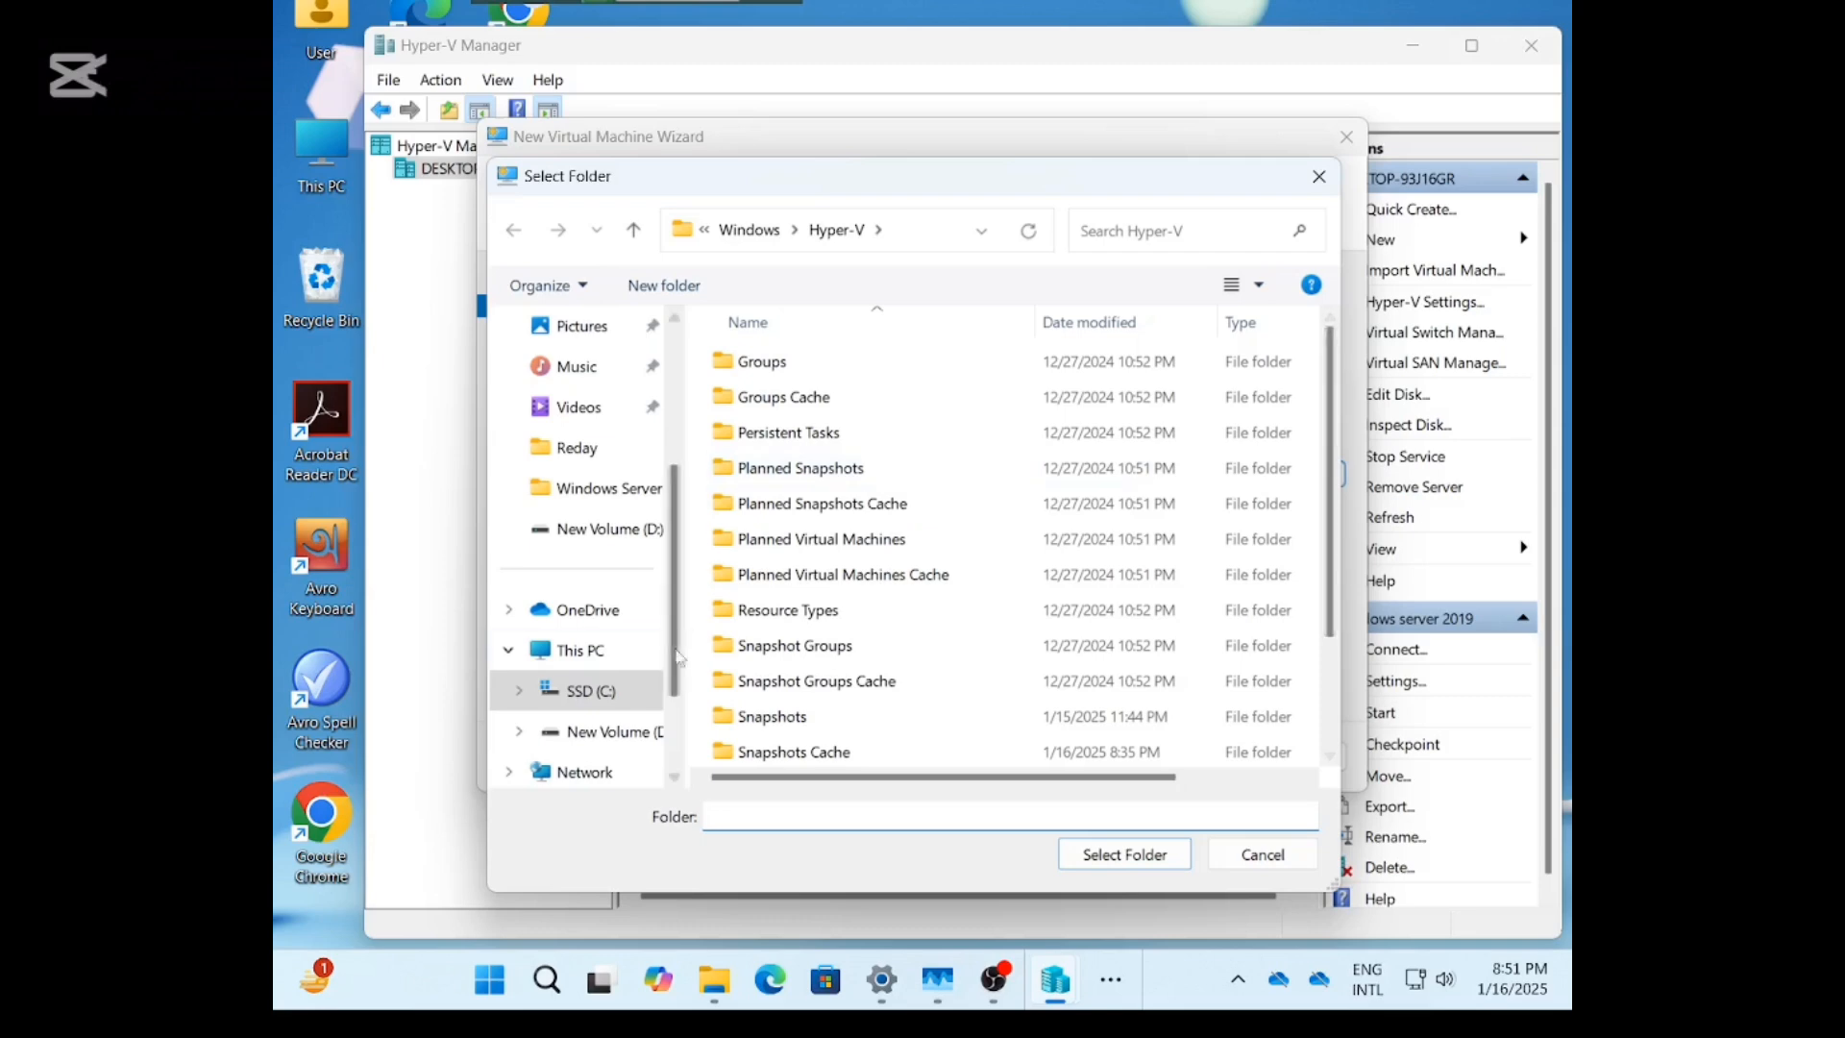
Create a 'Windows 10' folder in D:\Windows Server and select it as the VM location.
{"action": "left_click", "coordinate": [602, 733]}
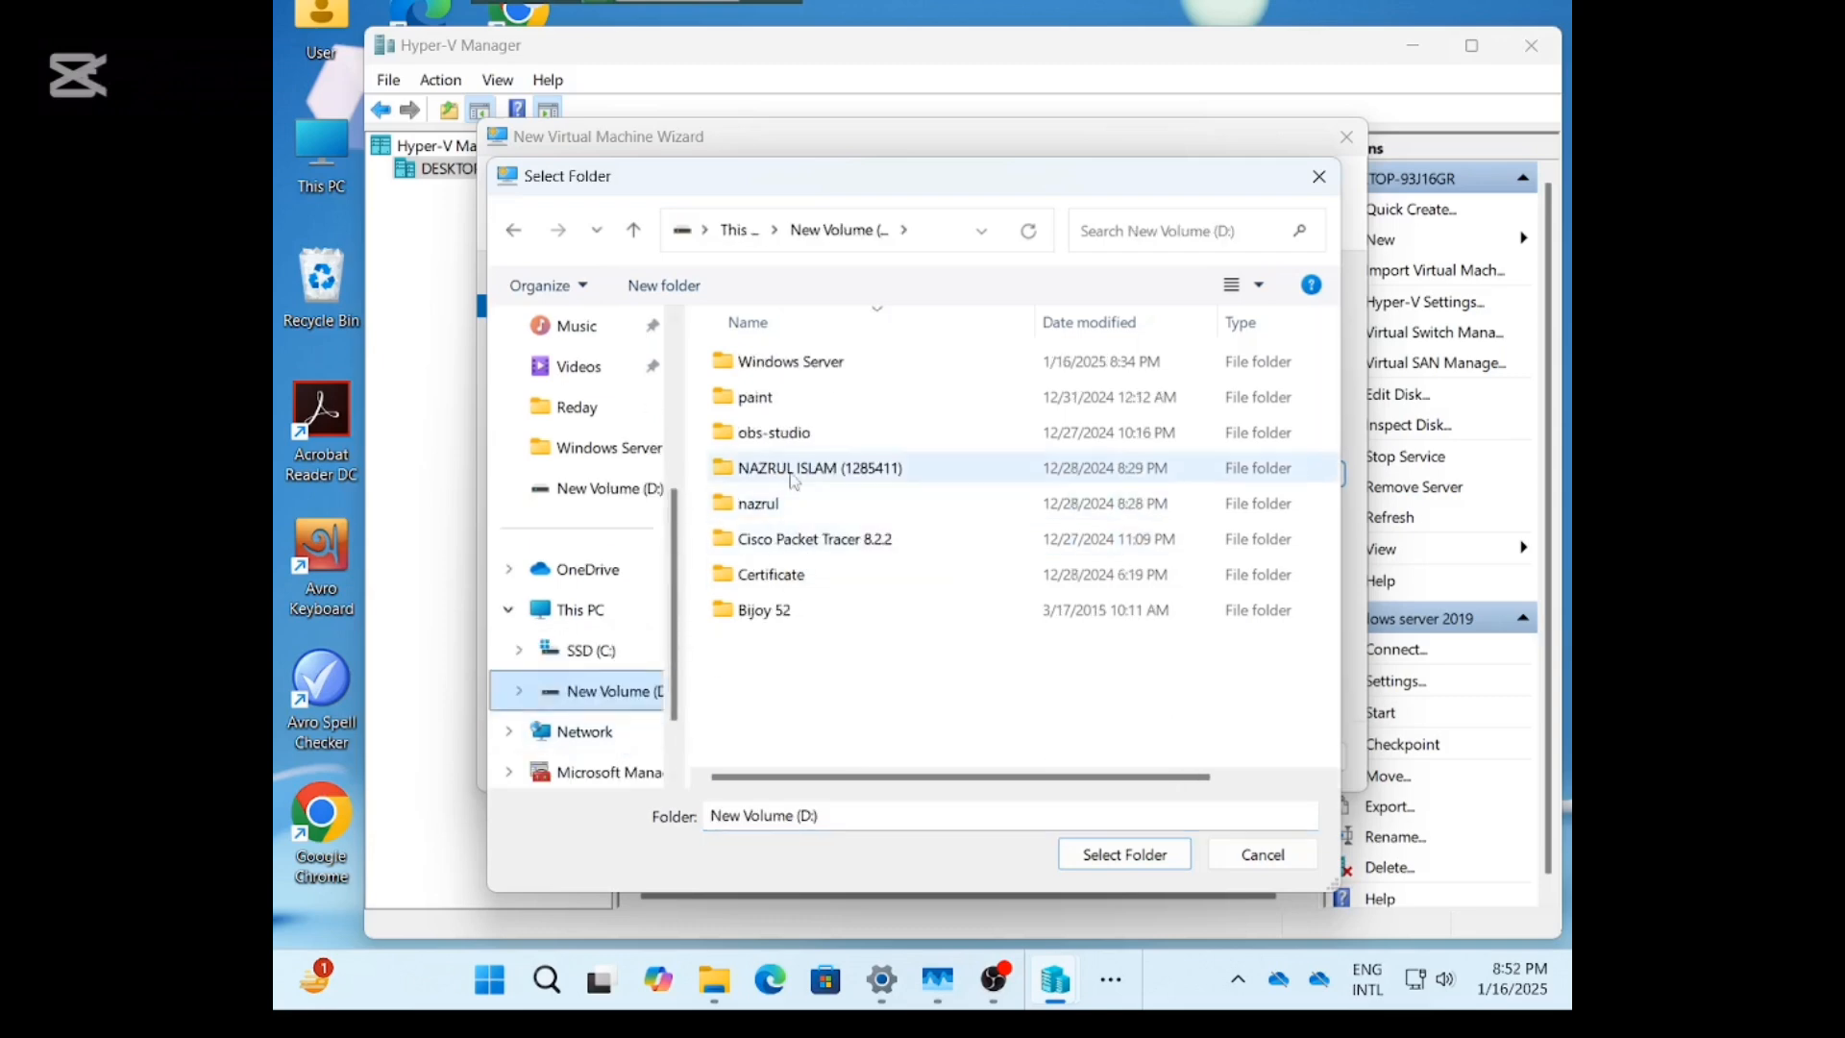
{"action": "double_click", "coordinate": [770, 363]}
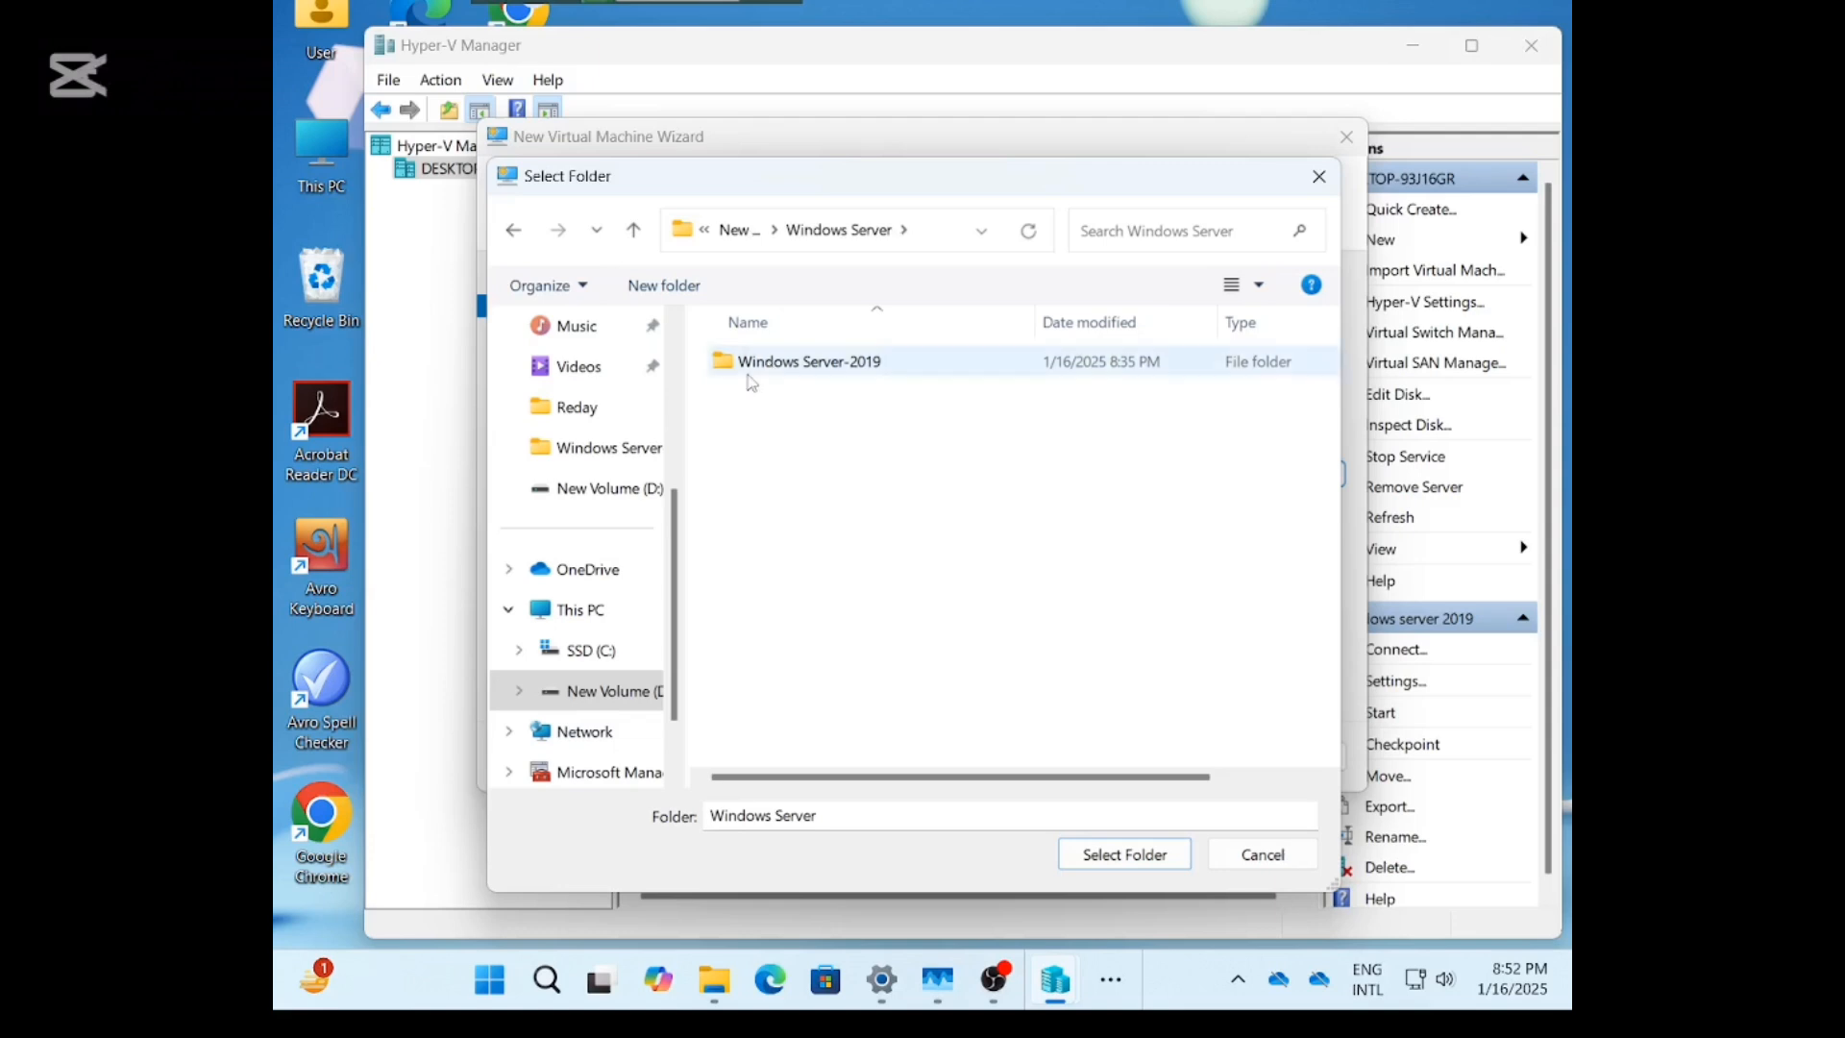
{"action": "right_click", "coordinate": [760, 411]}
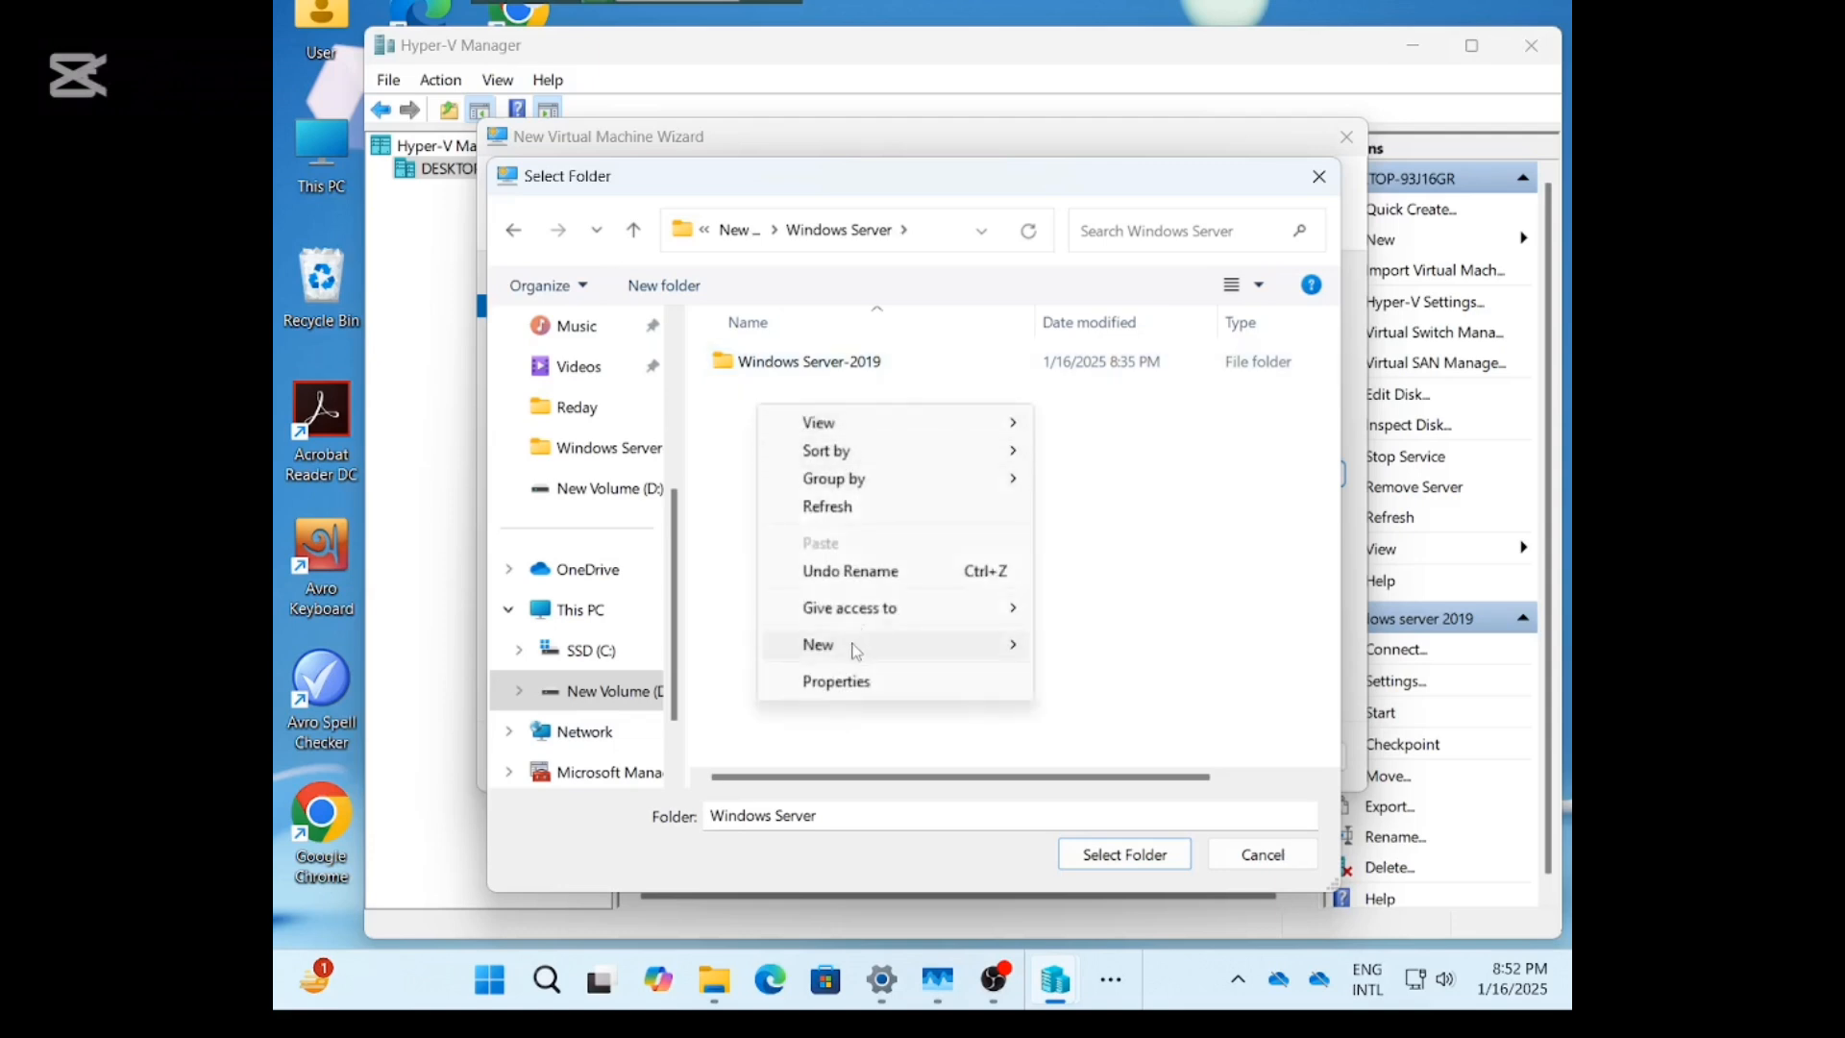
{"action": "mouse_move", "coordinate": [856, 642]}
{"action": "left_click", "coordinate": [1100, 279]}
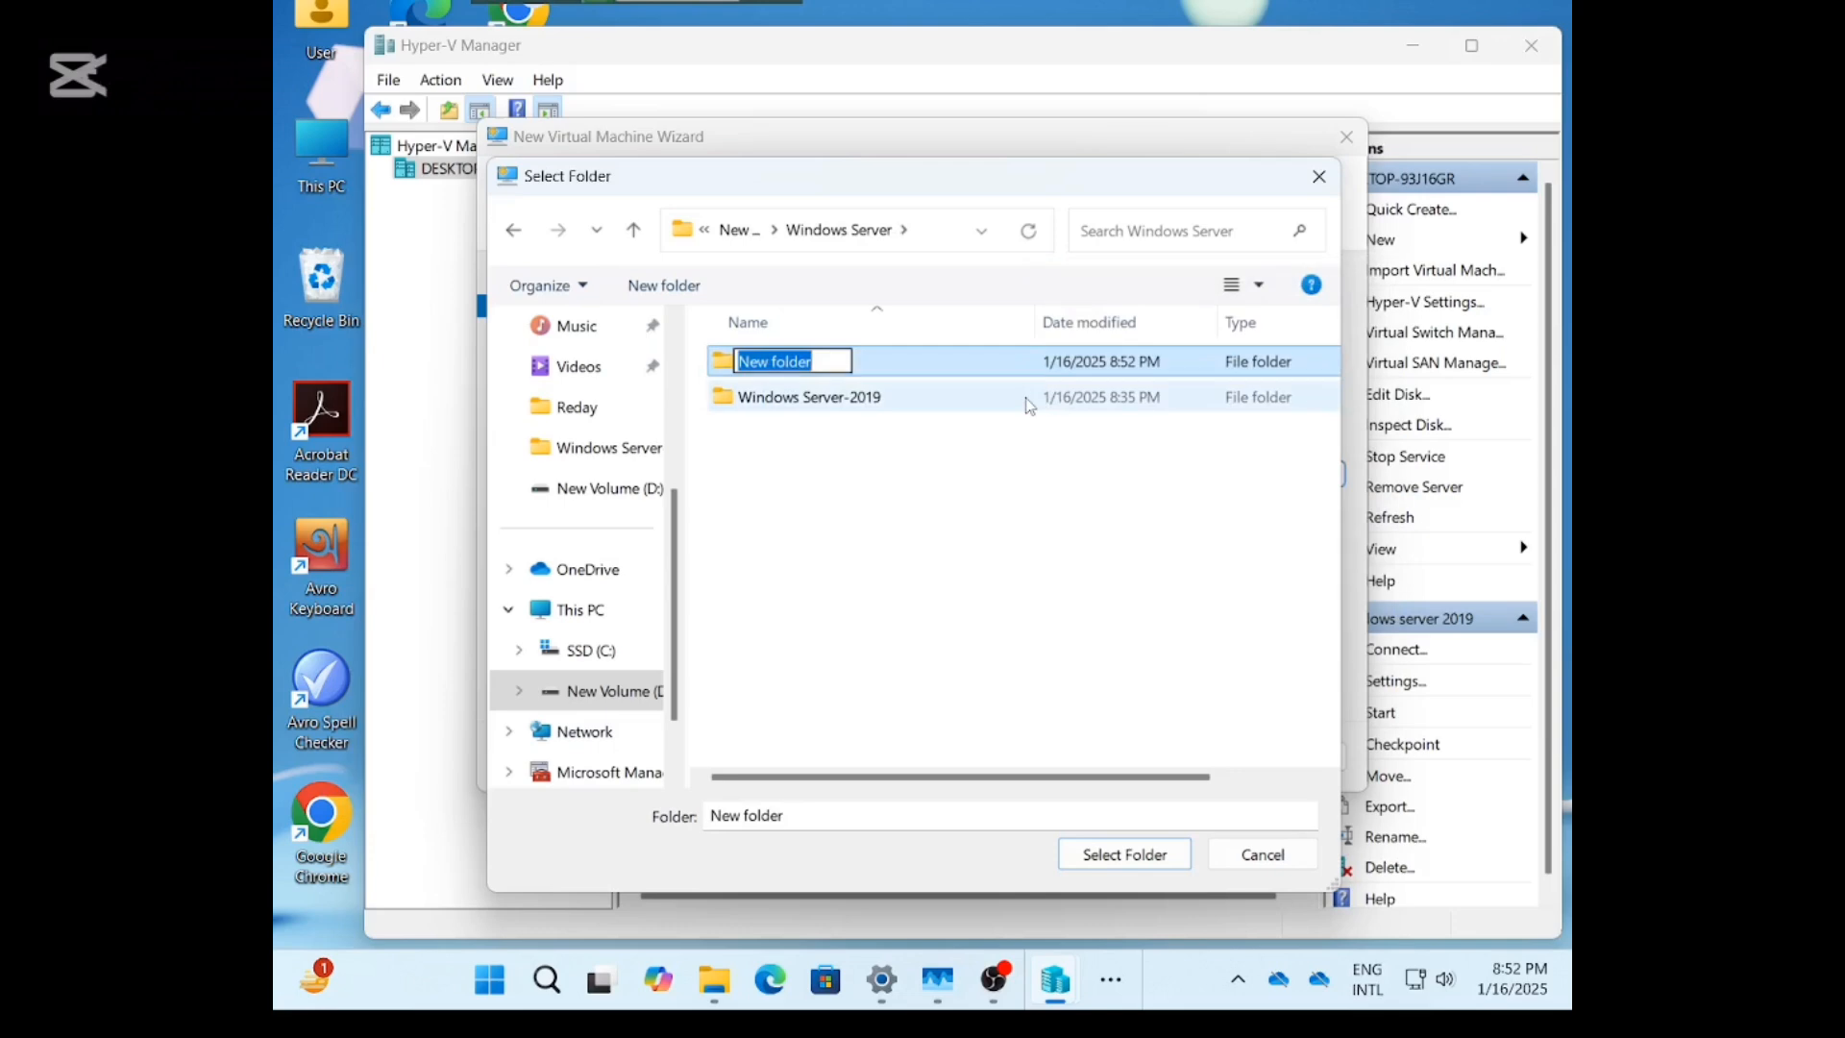
{"action": "type", "text": "Windo"}
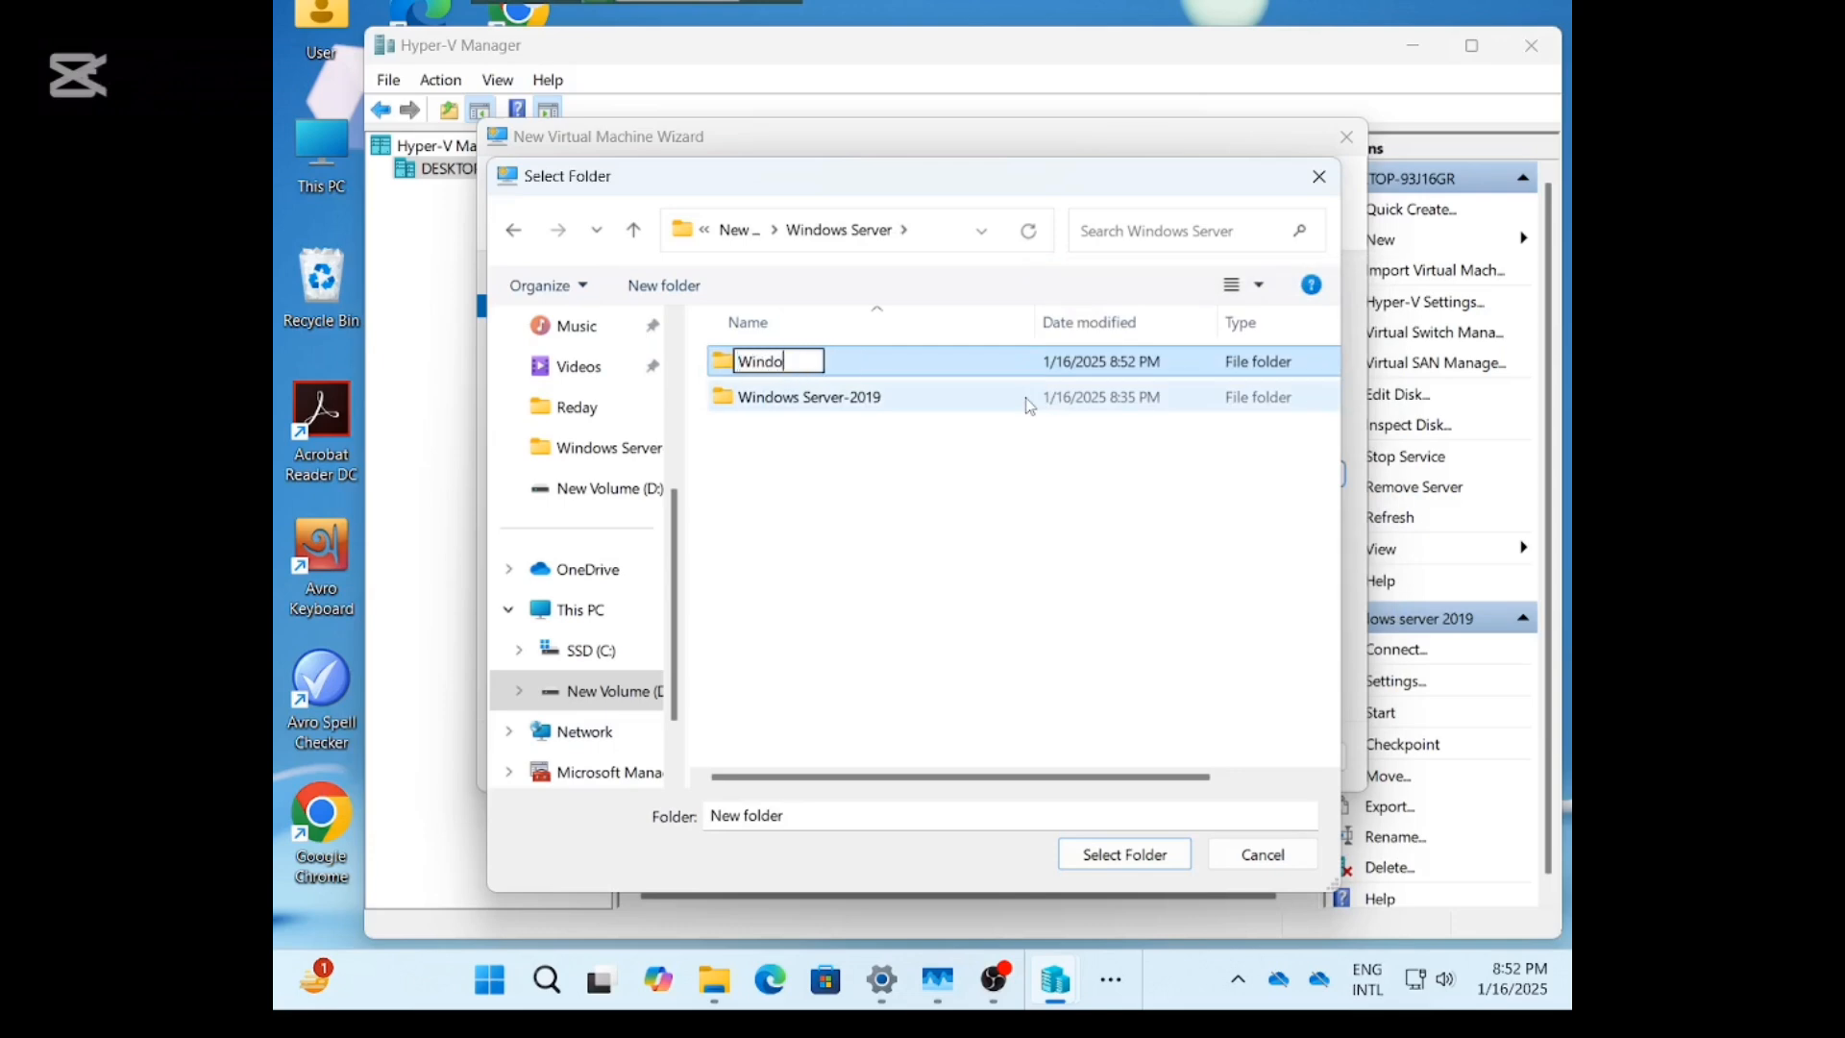
{"action": "type", "text": "ws 10"}
{"action": "left_click", "coordinate": [960, 369]}
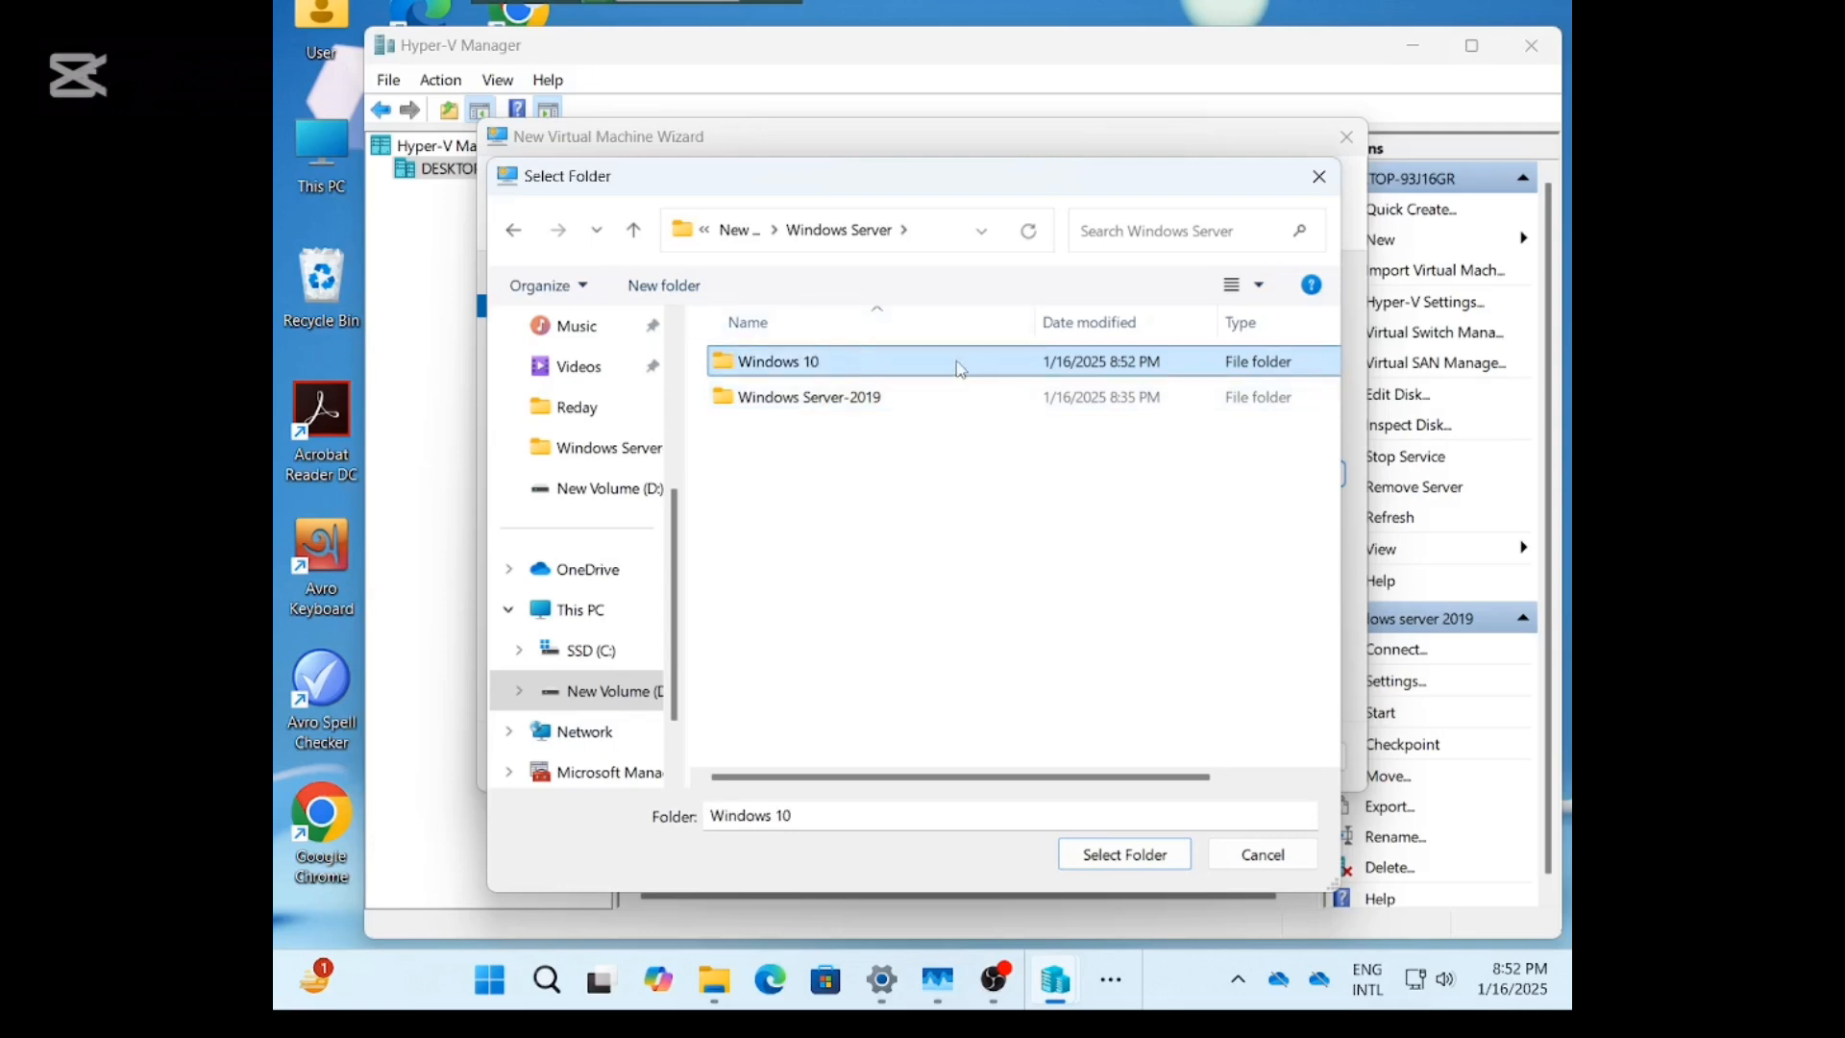
{"action": "double_click", "coordinate": [961, 365]}
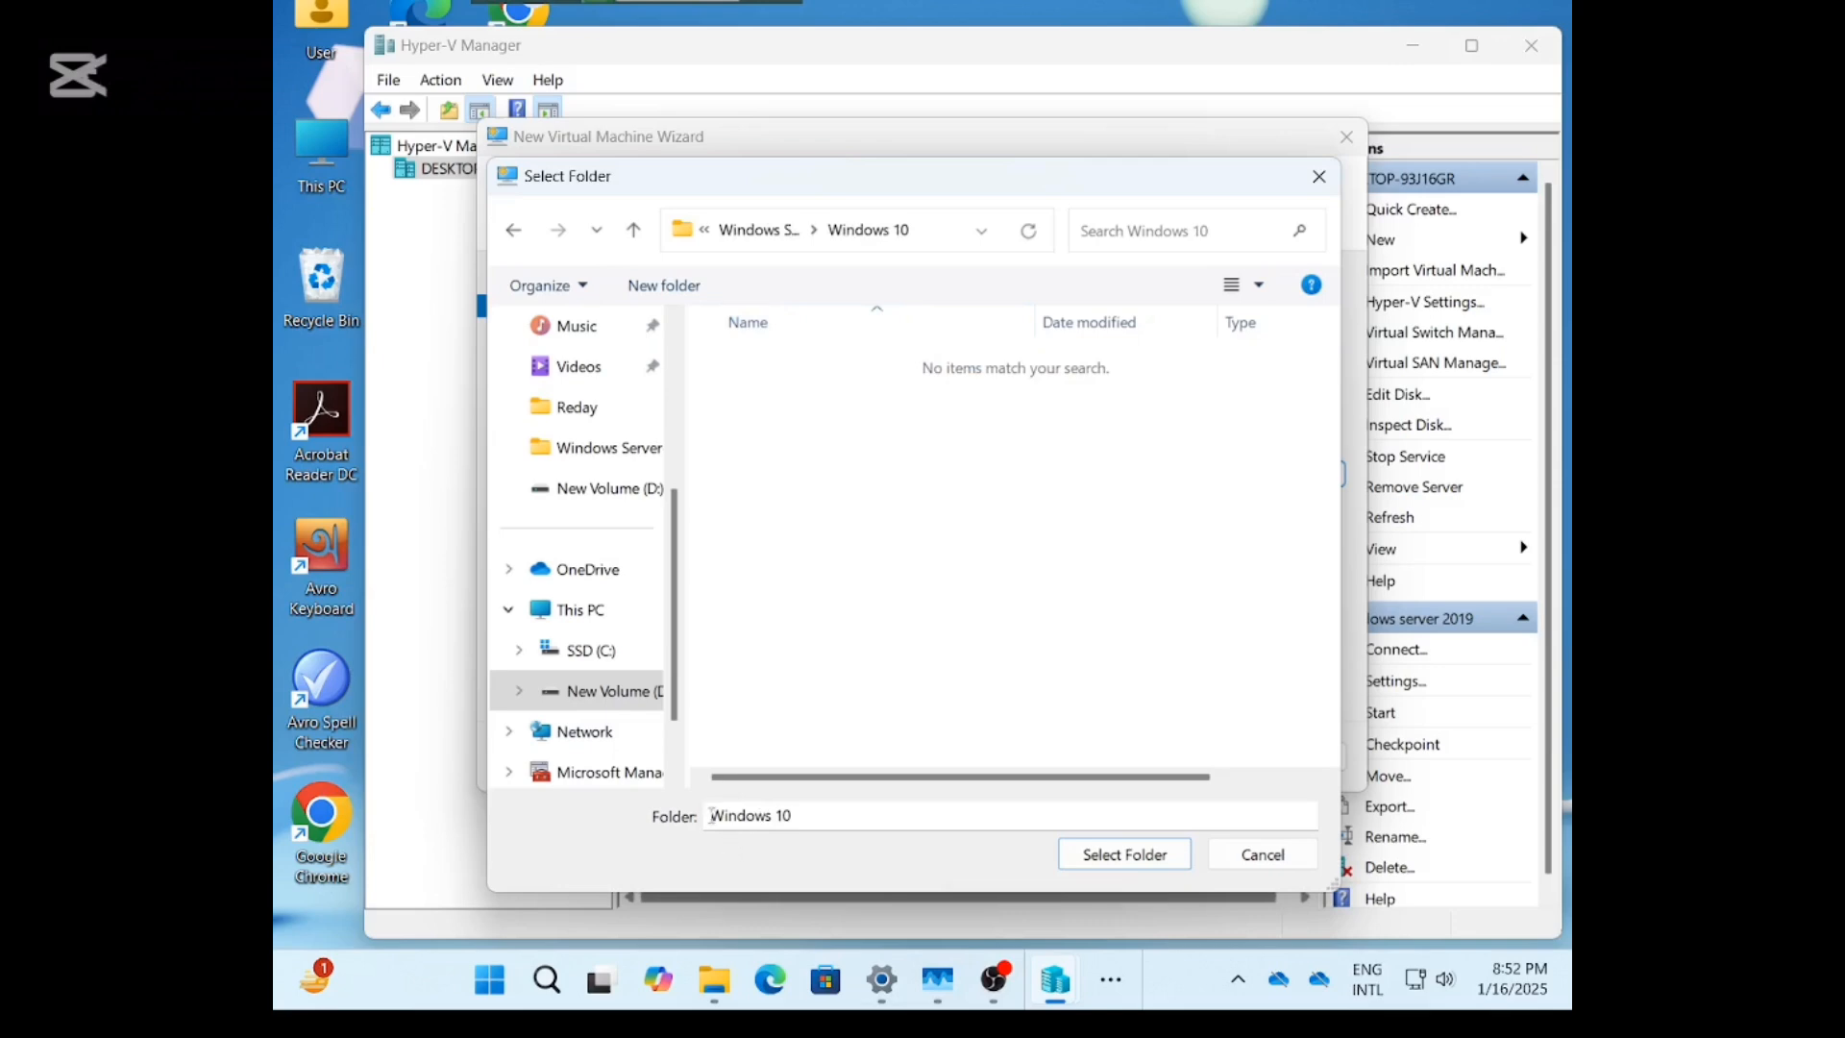
{"action": "left_click", "coordinate": [1162, 858]}
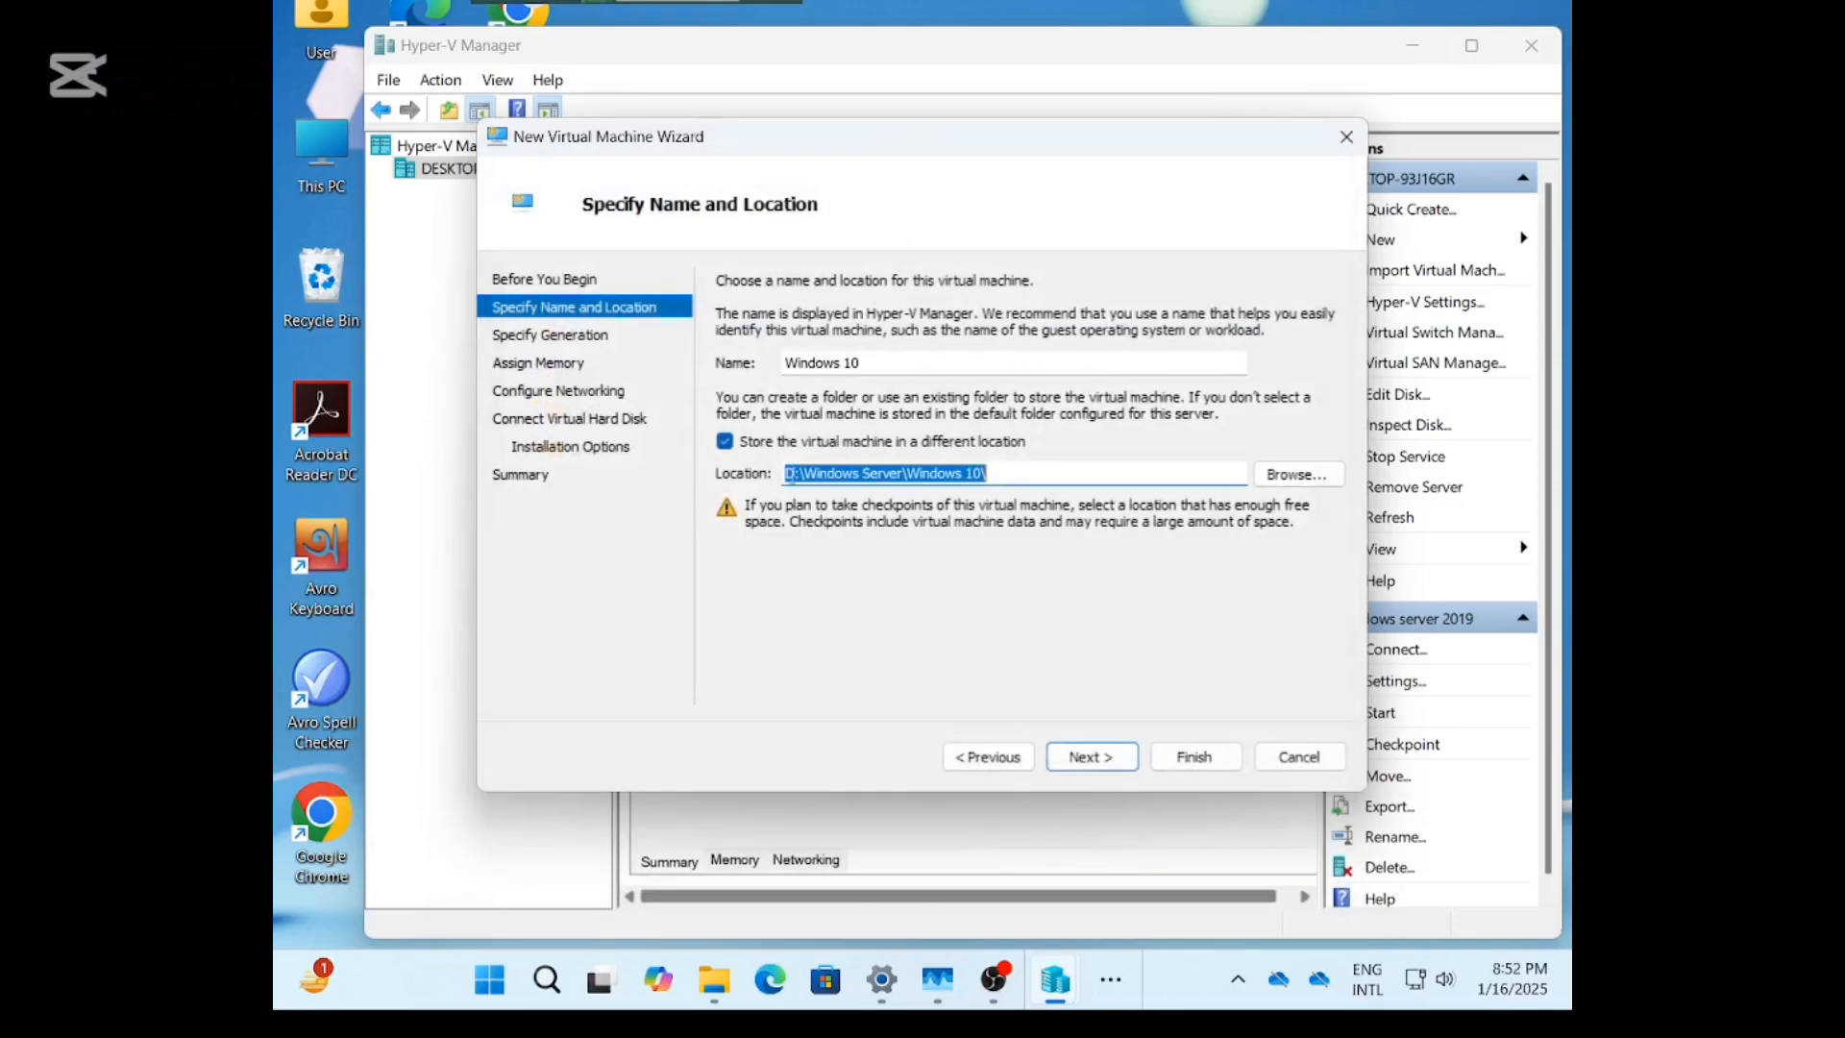
Choose Generation 2 and 4096 MB static memory with Dynamic Memory off, and connect to PR-1.
{"action": "left_click", "coordinate": [1119, 757]}
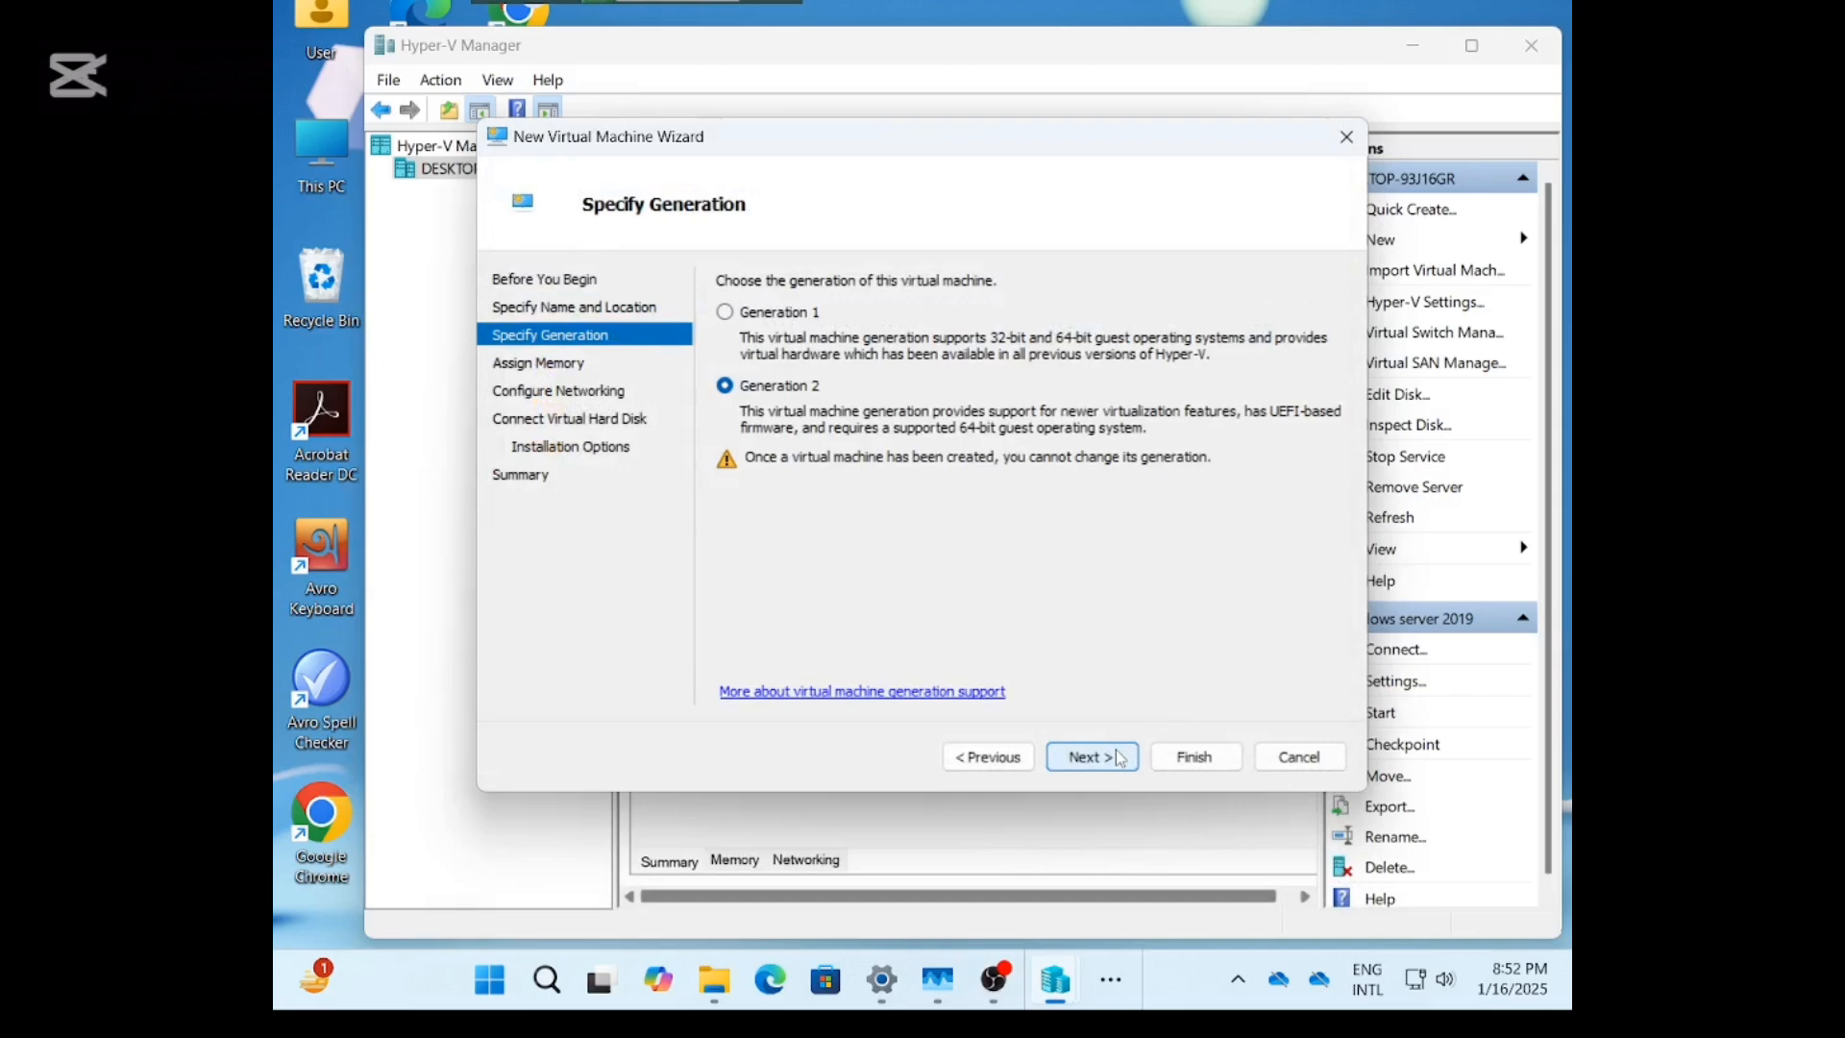
{"action": "left_click", "coordinate": [1091, 758]}
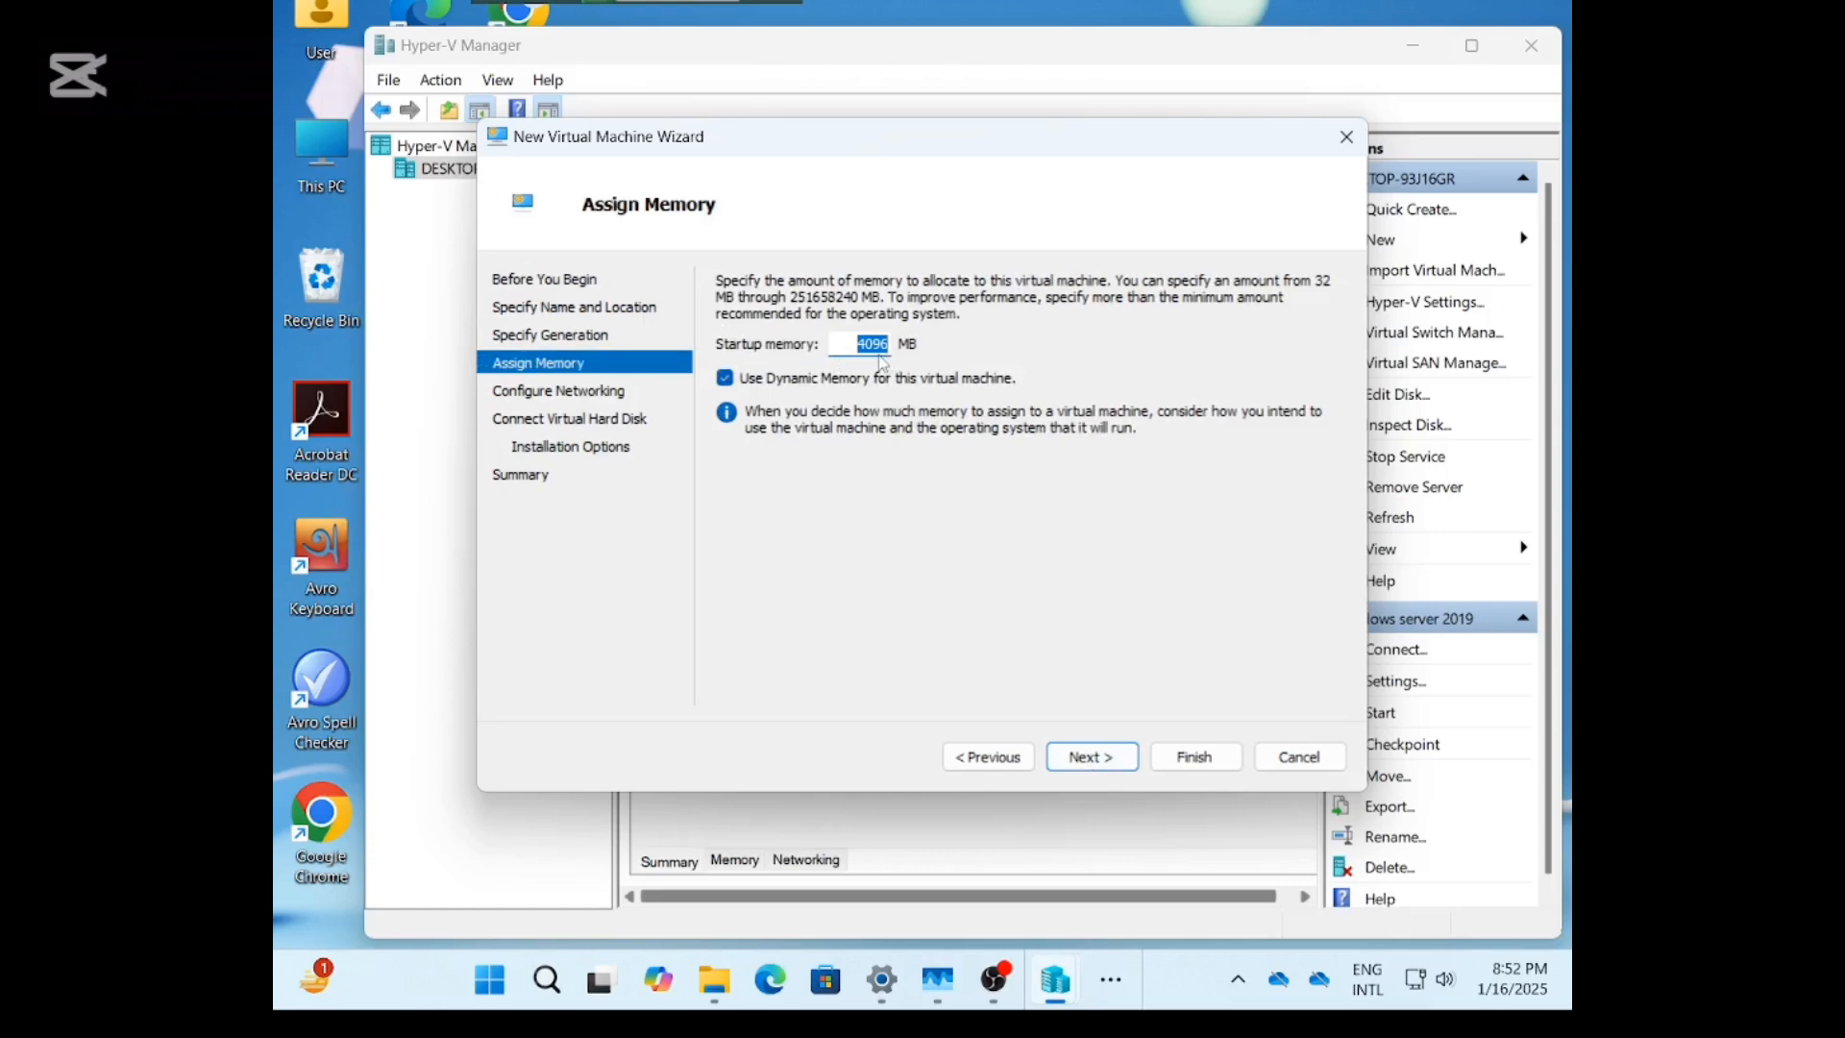
{"action": "left_click", "coordinate": [725, 380]}
{"action": "left_click", "coordinate": [1112, 755]}
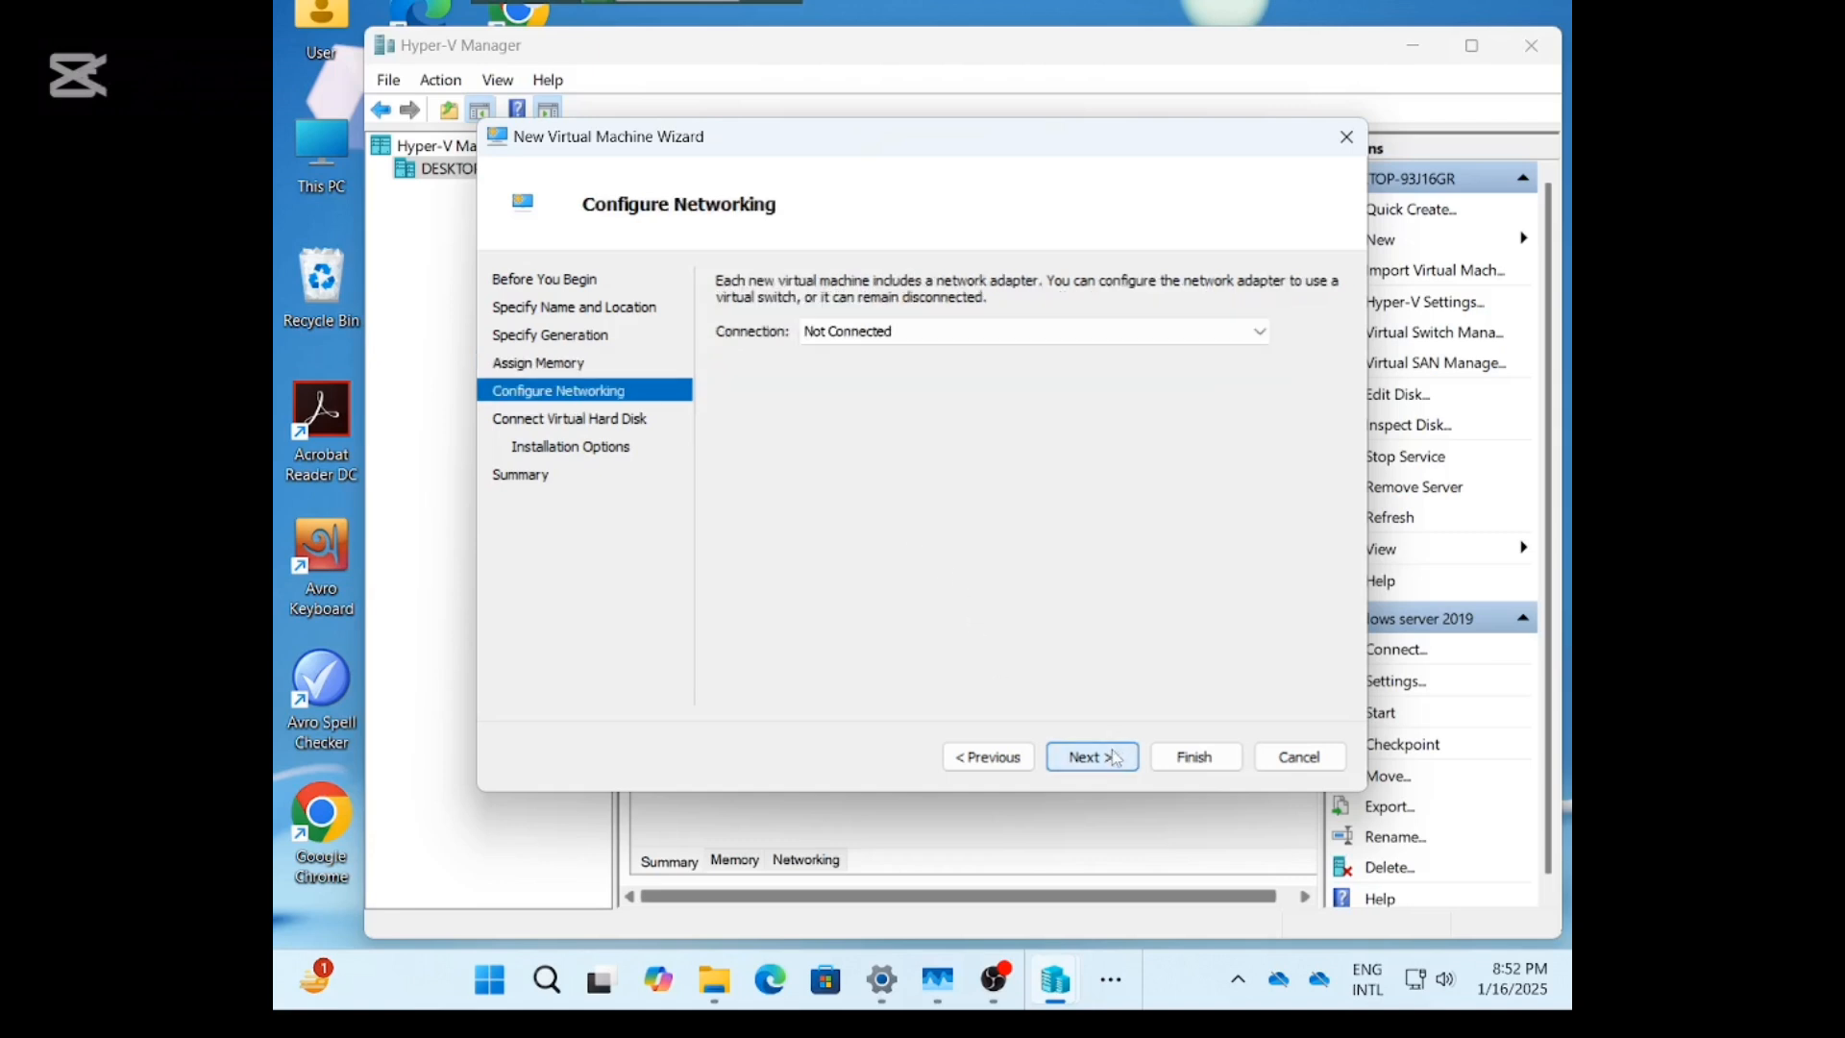
{"action": "left_click", "coordinate": [853, 331]}
{"action": "left_click", "coordinate": [851, 405]}
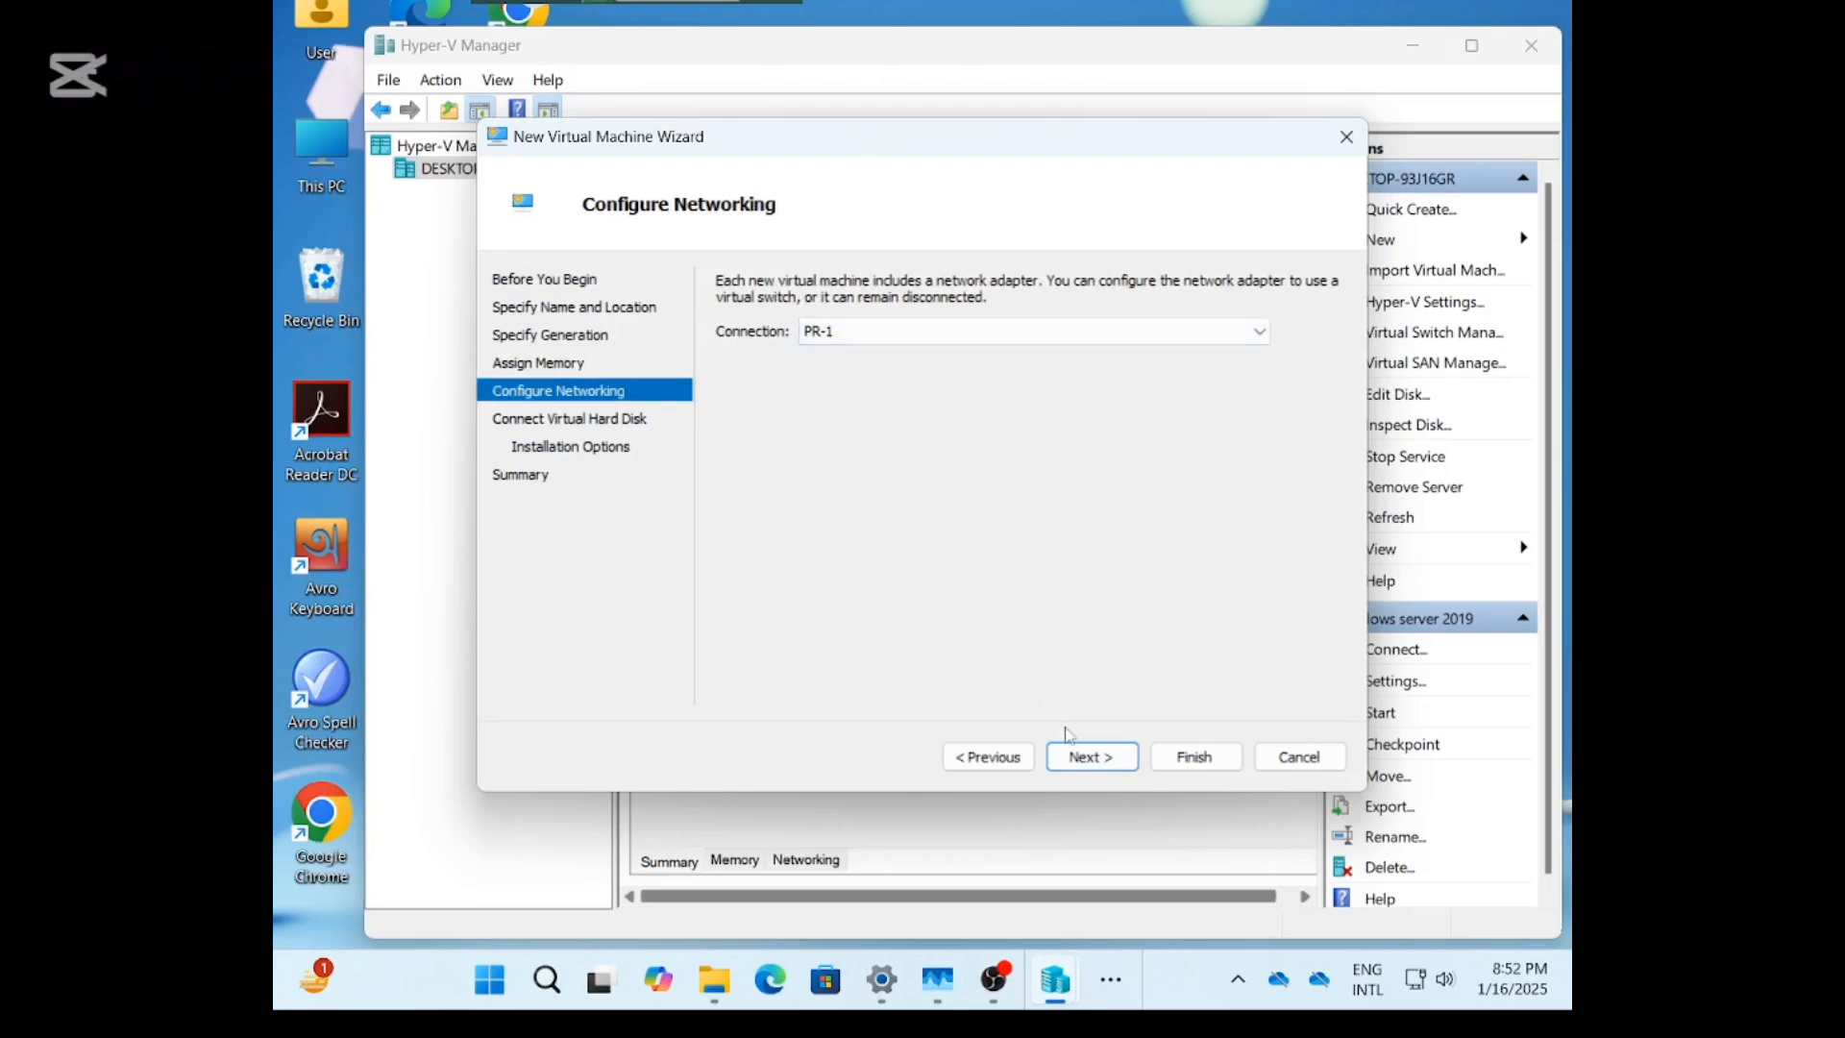
{"action": "left_click", "coordinate": [1079, 755]}
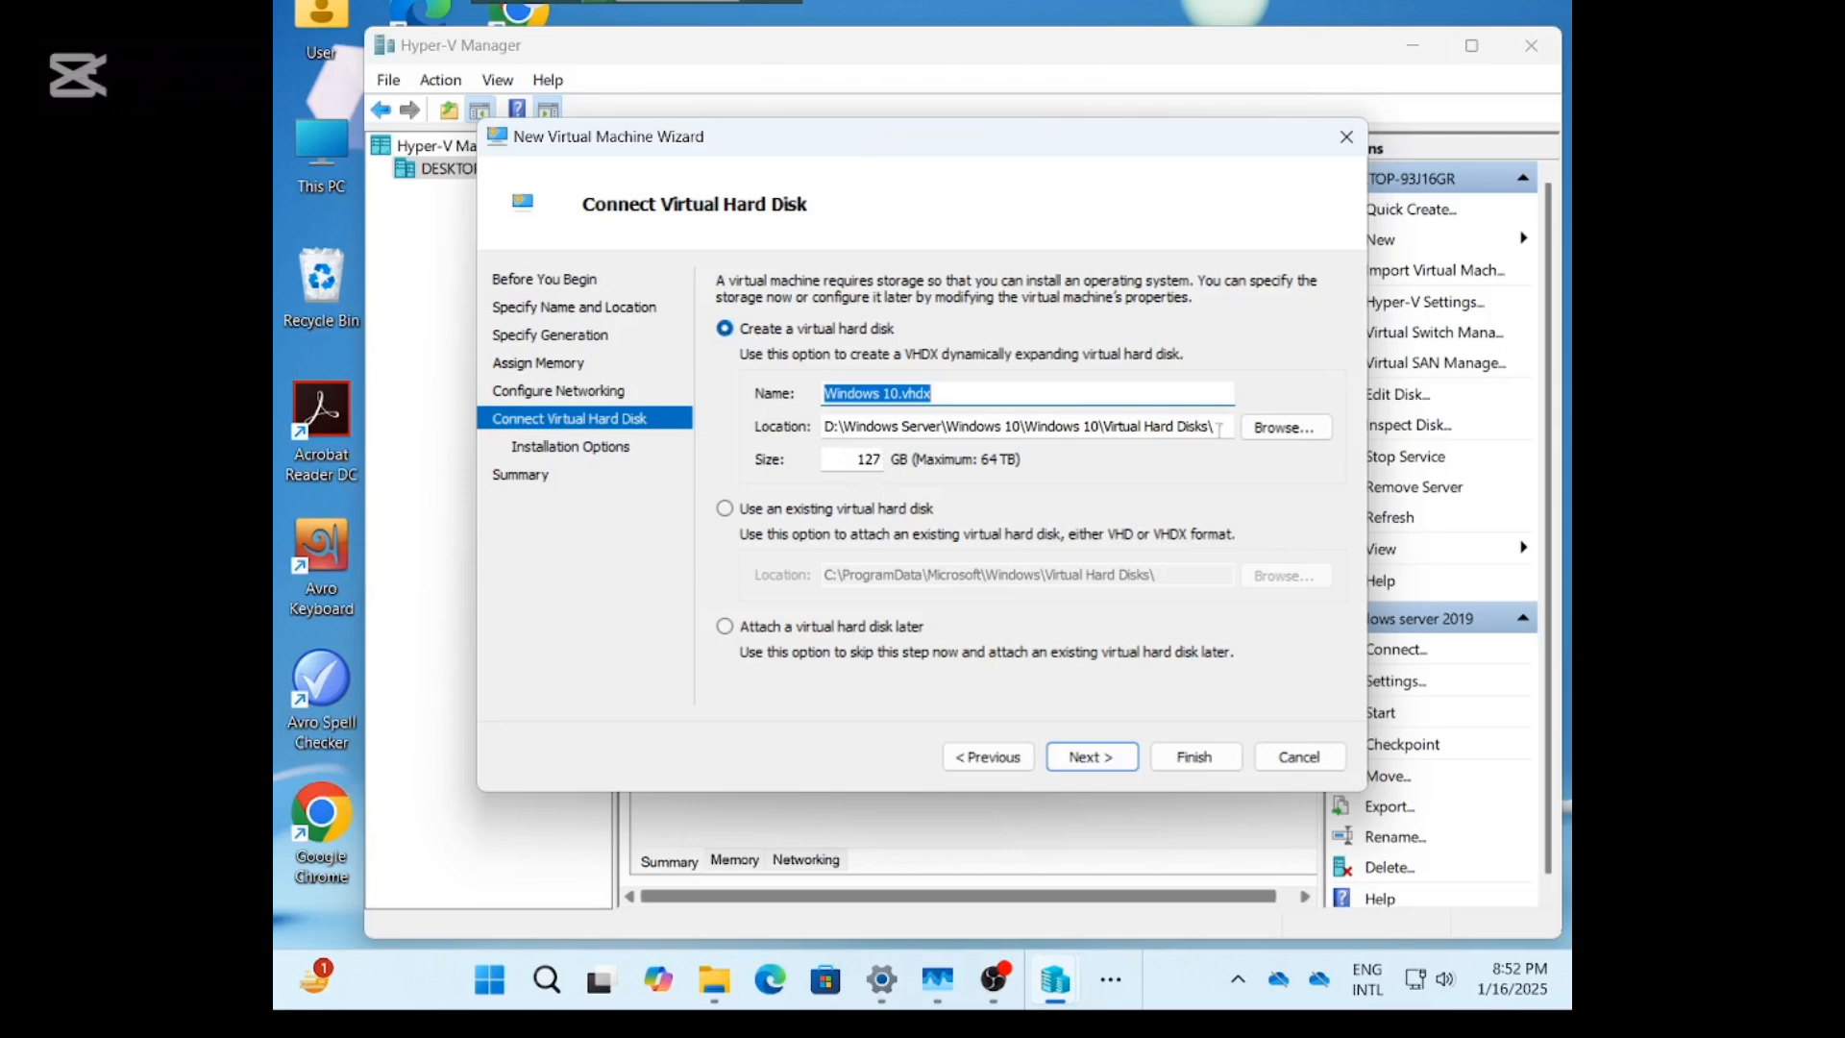
Keep the 127 GB Windows 10.vhdx disk and set windows_10_22h2_x64_dvd ISO as install media.
{"action": "left_click", "coordinate": [1086, 755]}
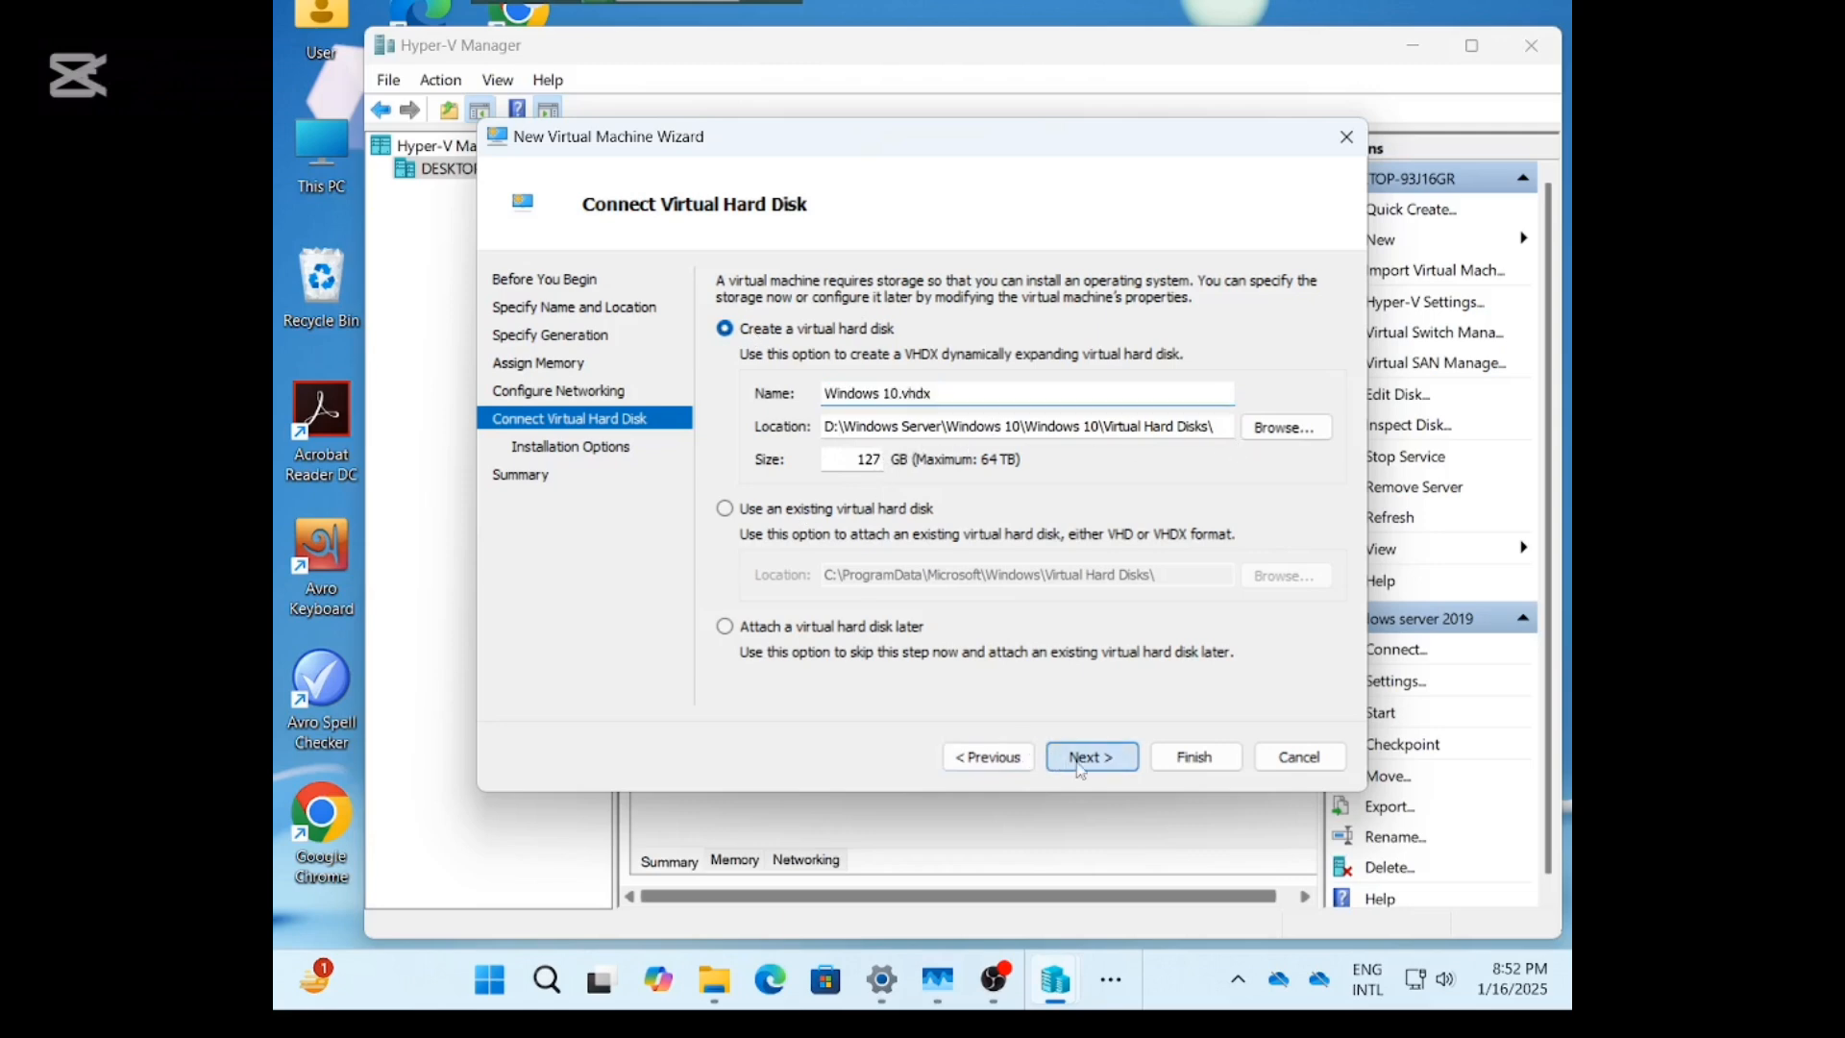
{"action": "left_click", "coordinate": [725, 362]}
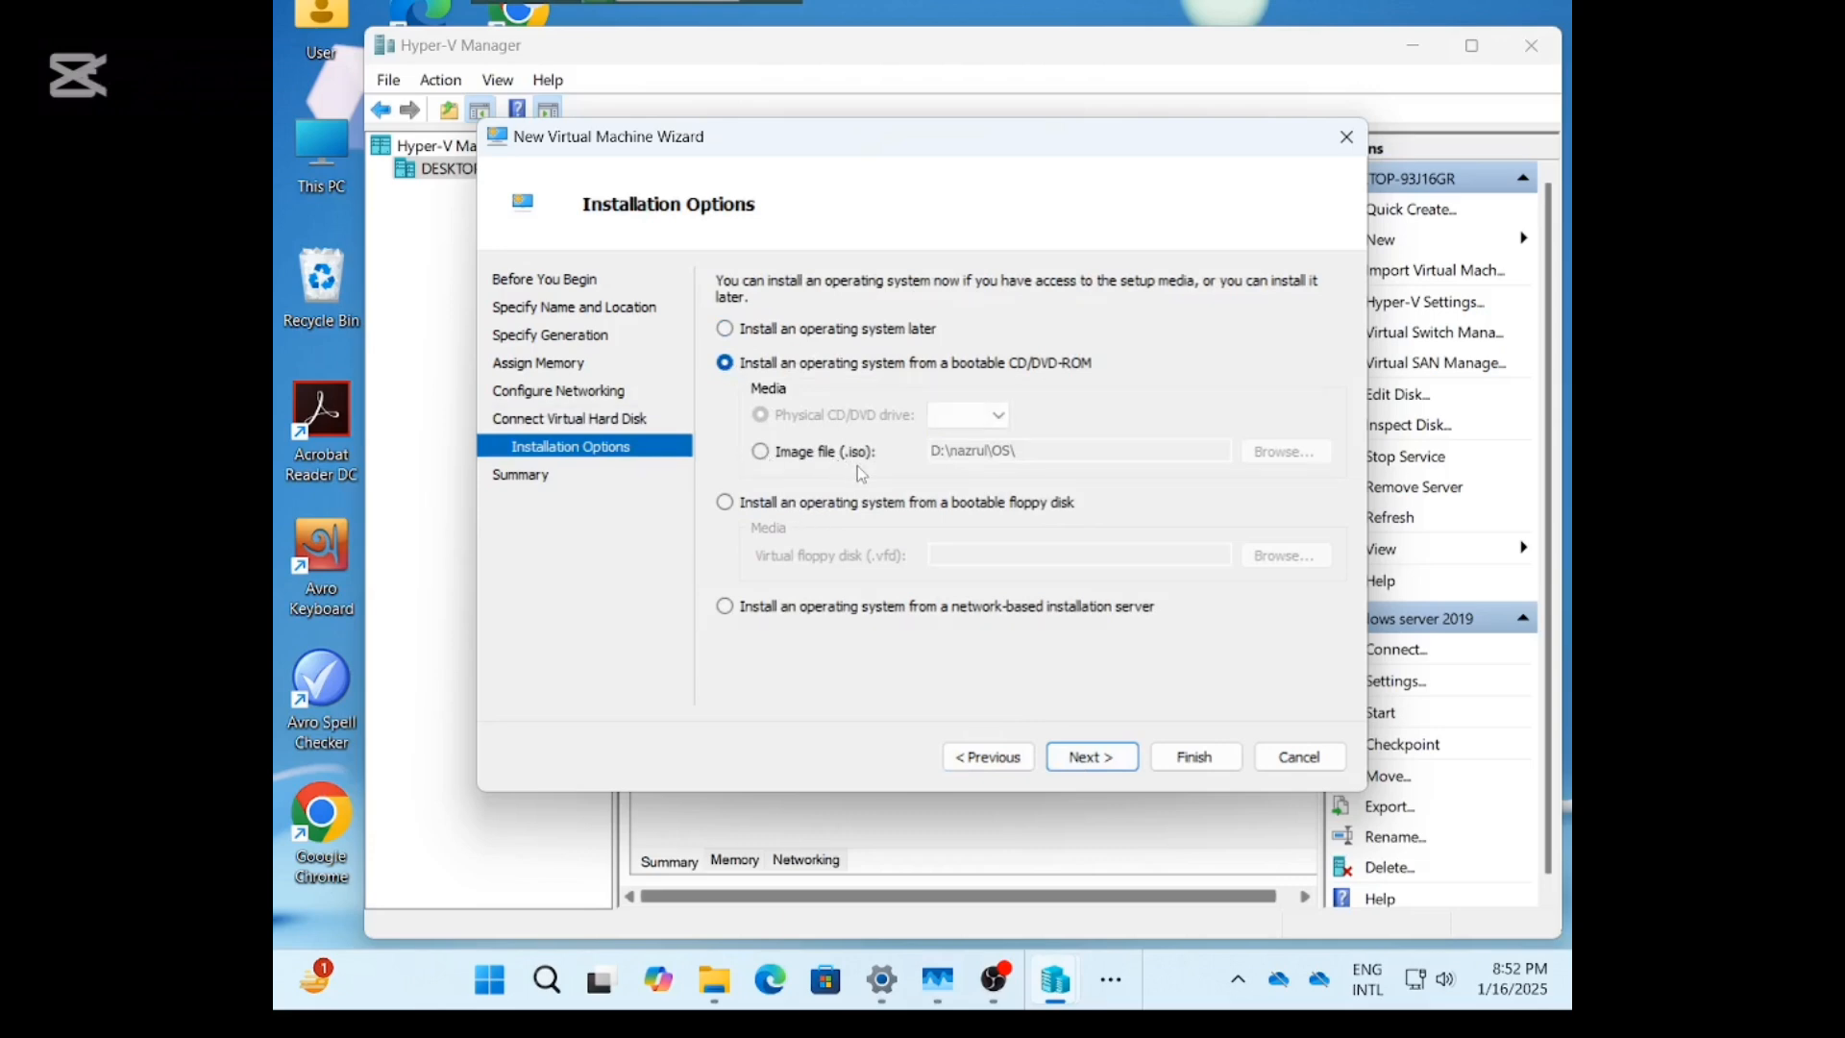
{"action": "left_click", "coordinate": [761, 454]}
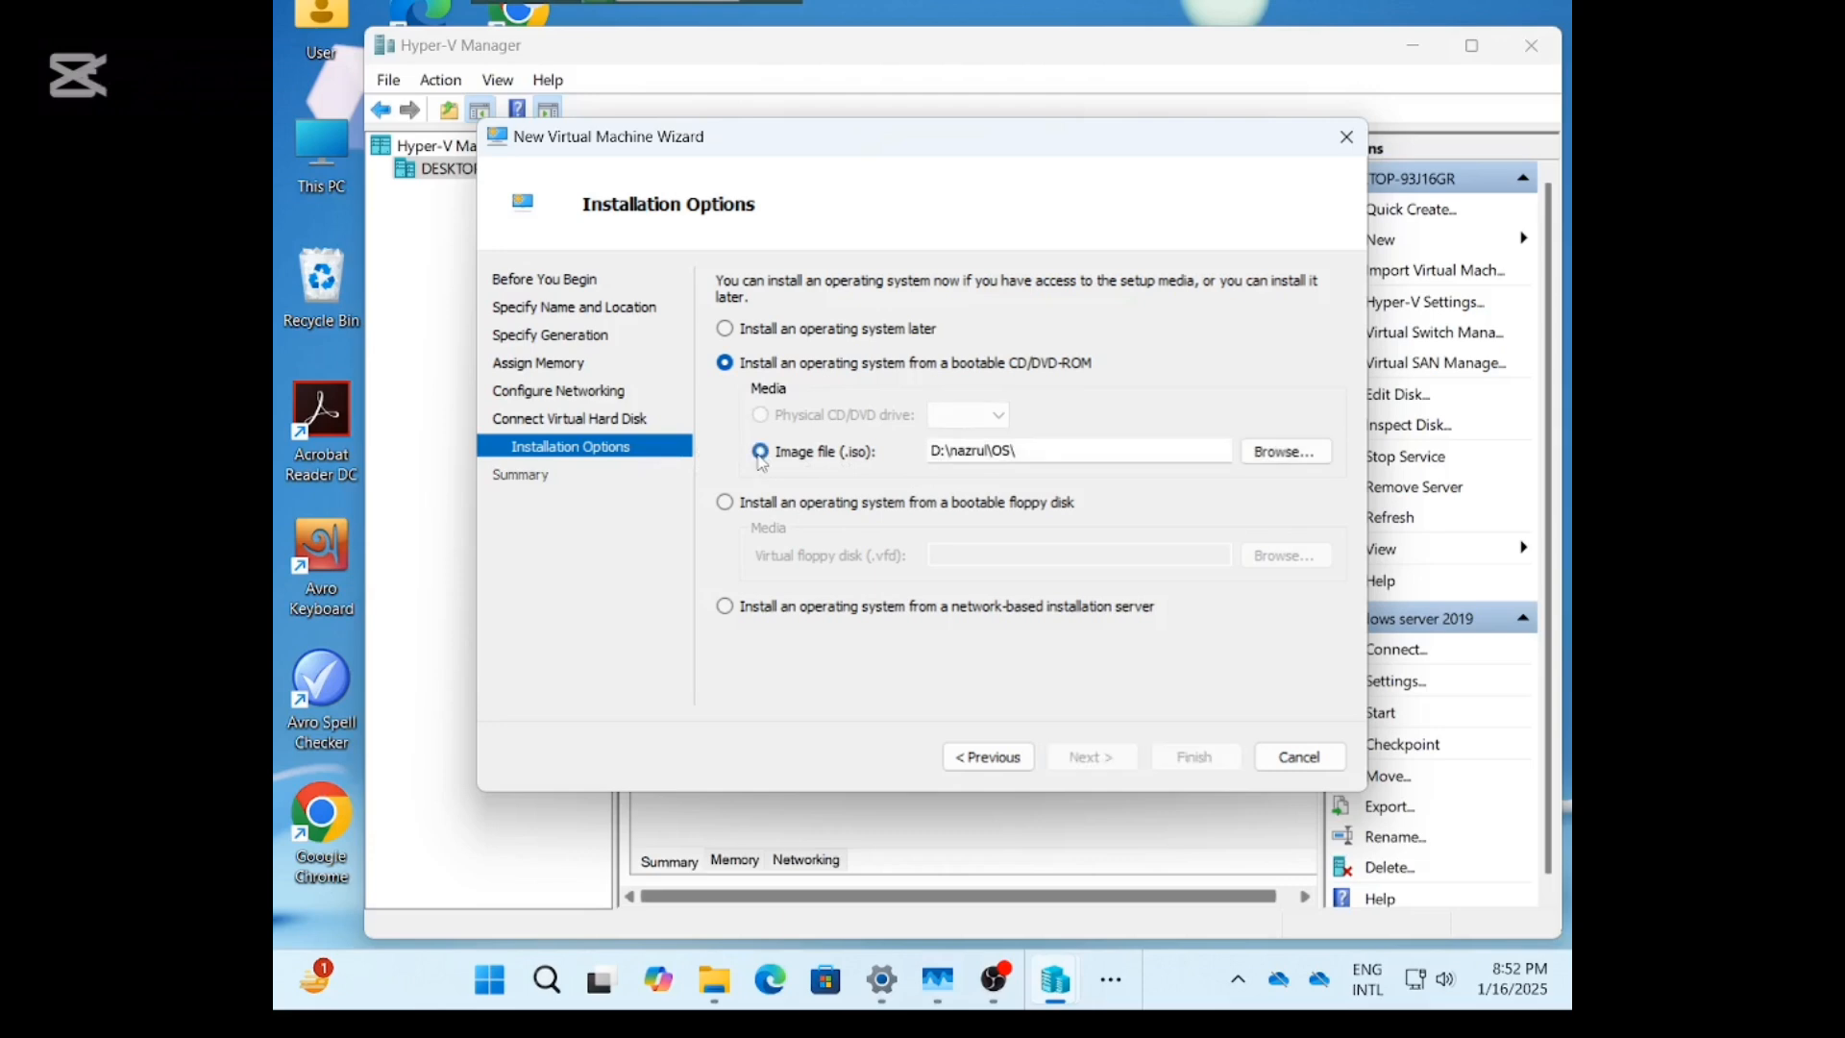
{"action": "left_click", "coordinate": [1278, 452]}
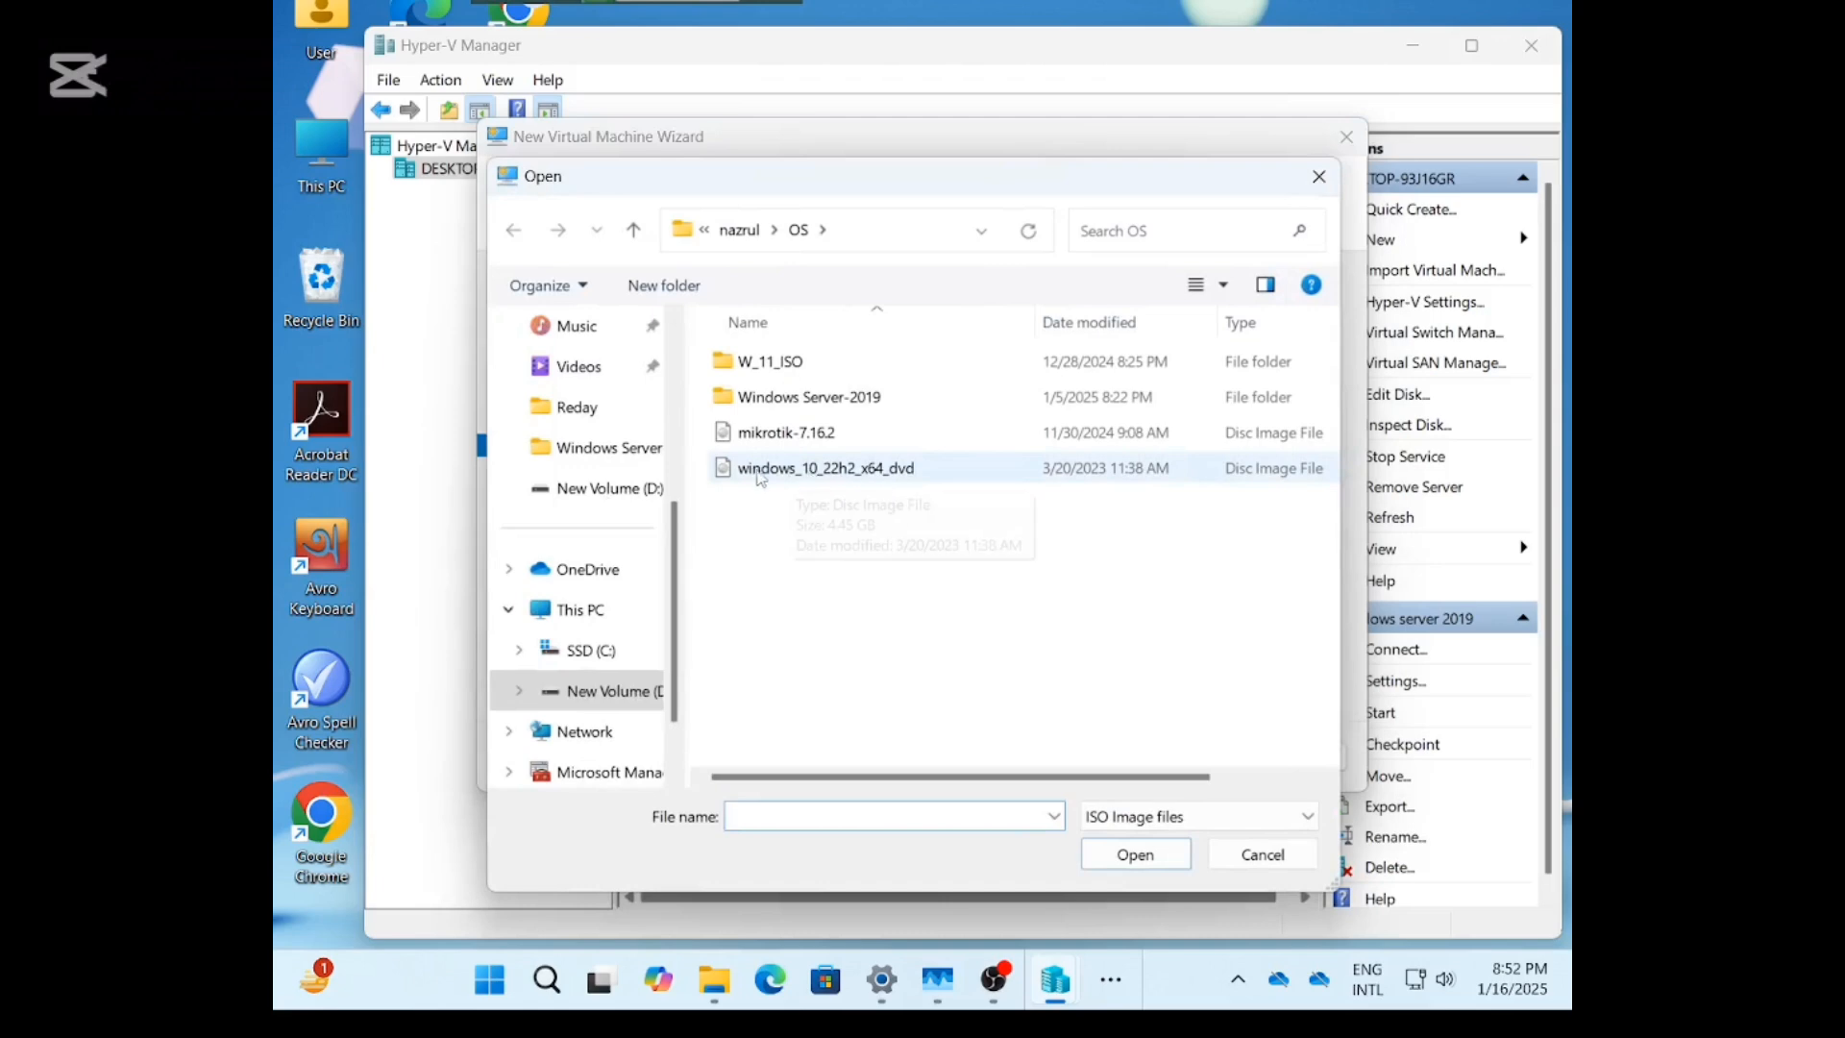
{"action": "left_click", "coordinate": [847, 477]}
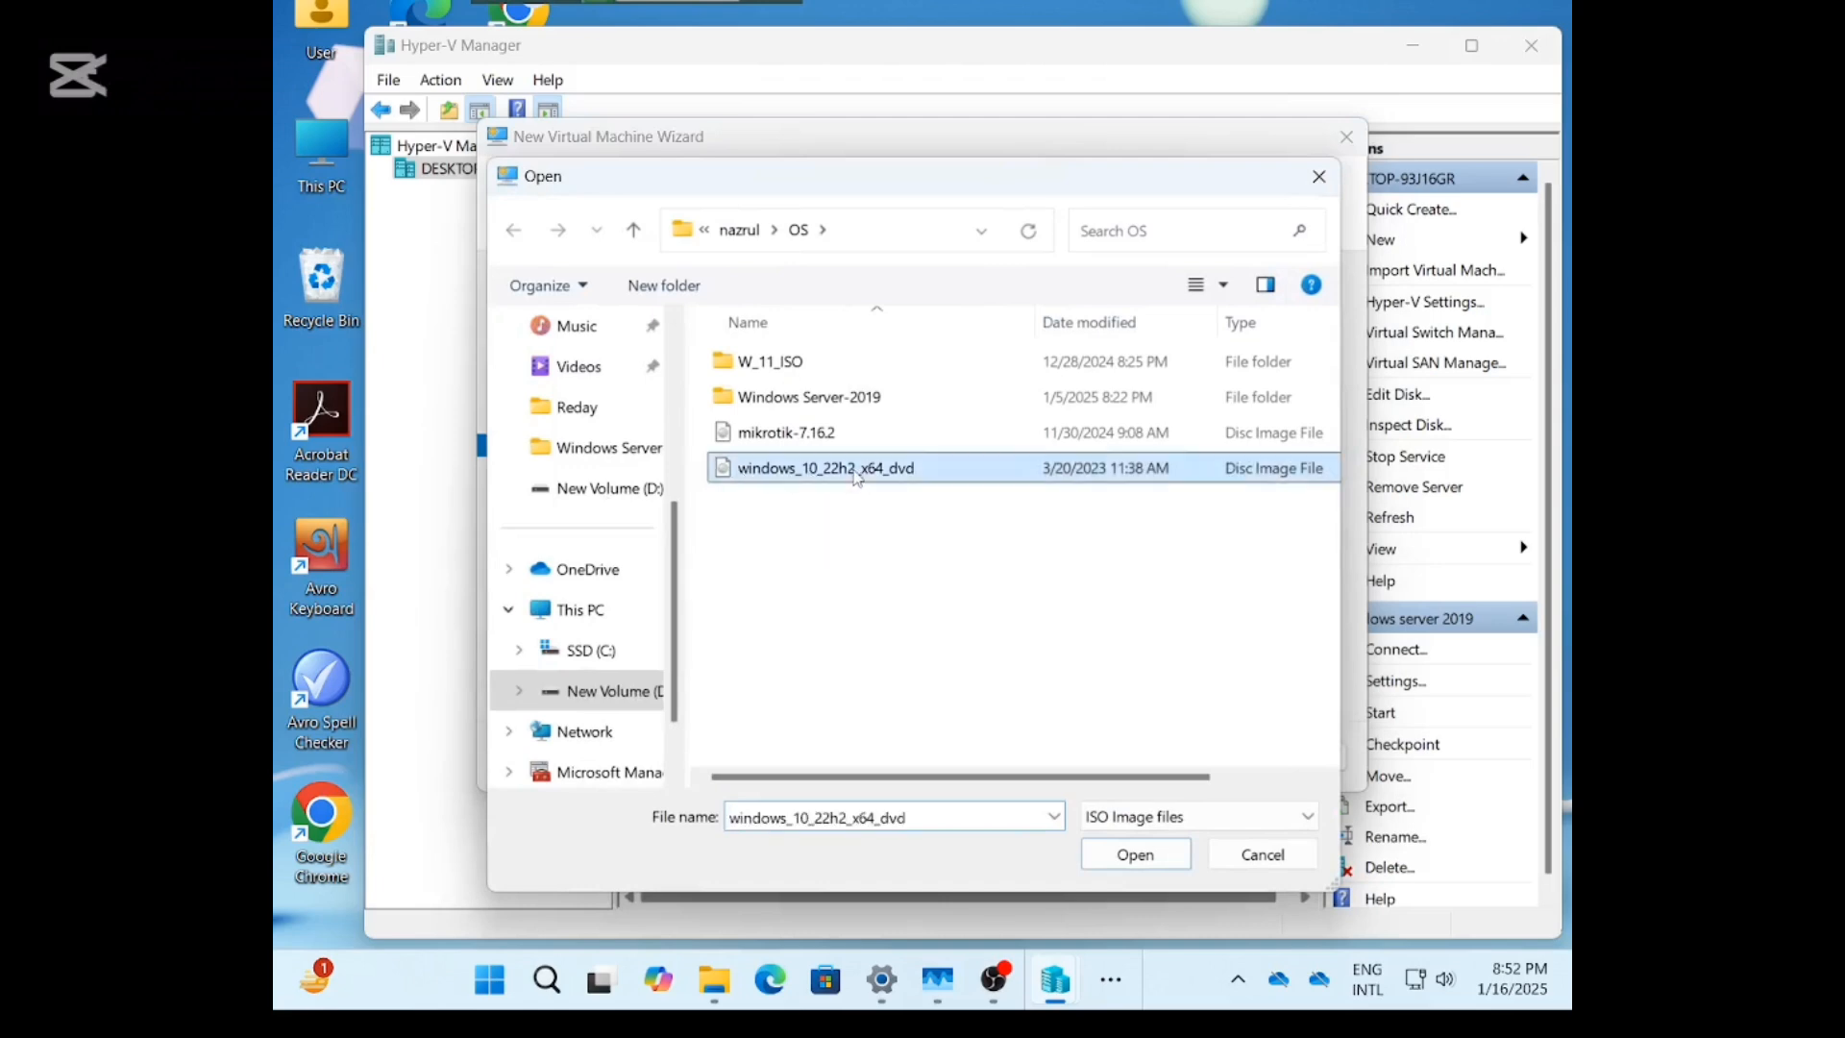
{"action": "left_click", "coordinate": [1132, 855]}
{"action": "left_click", "coordinate": [1090, 759]}
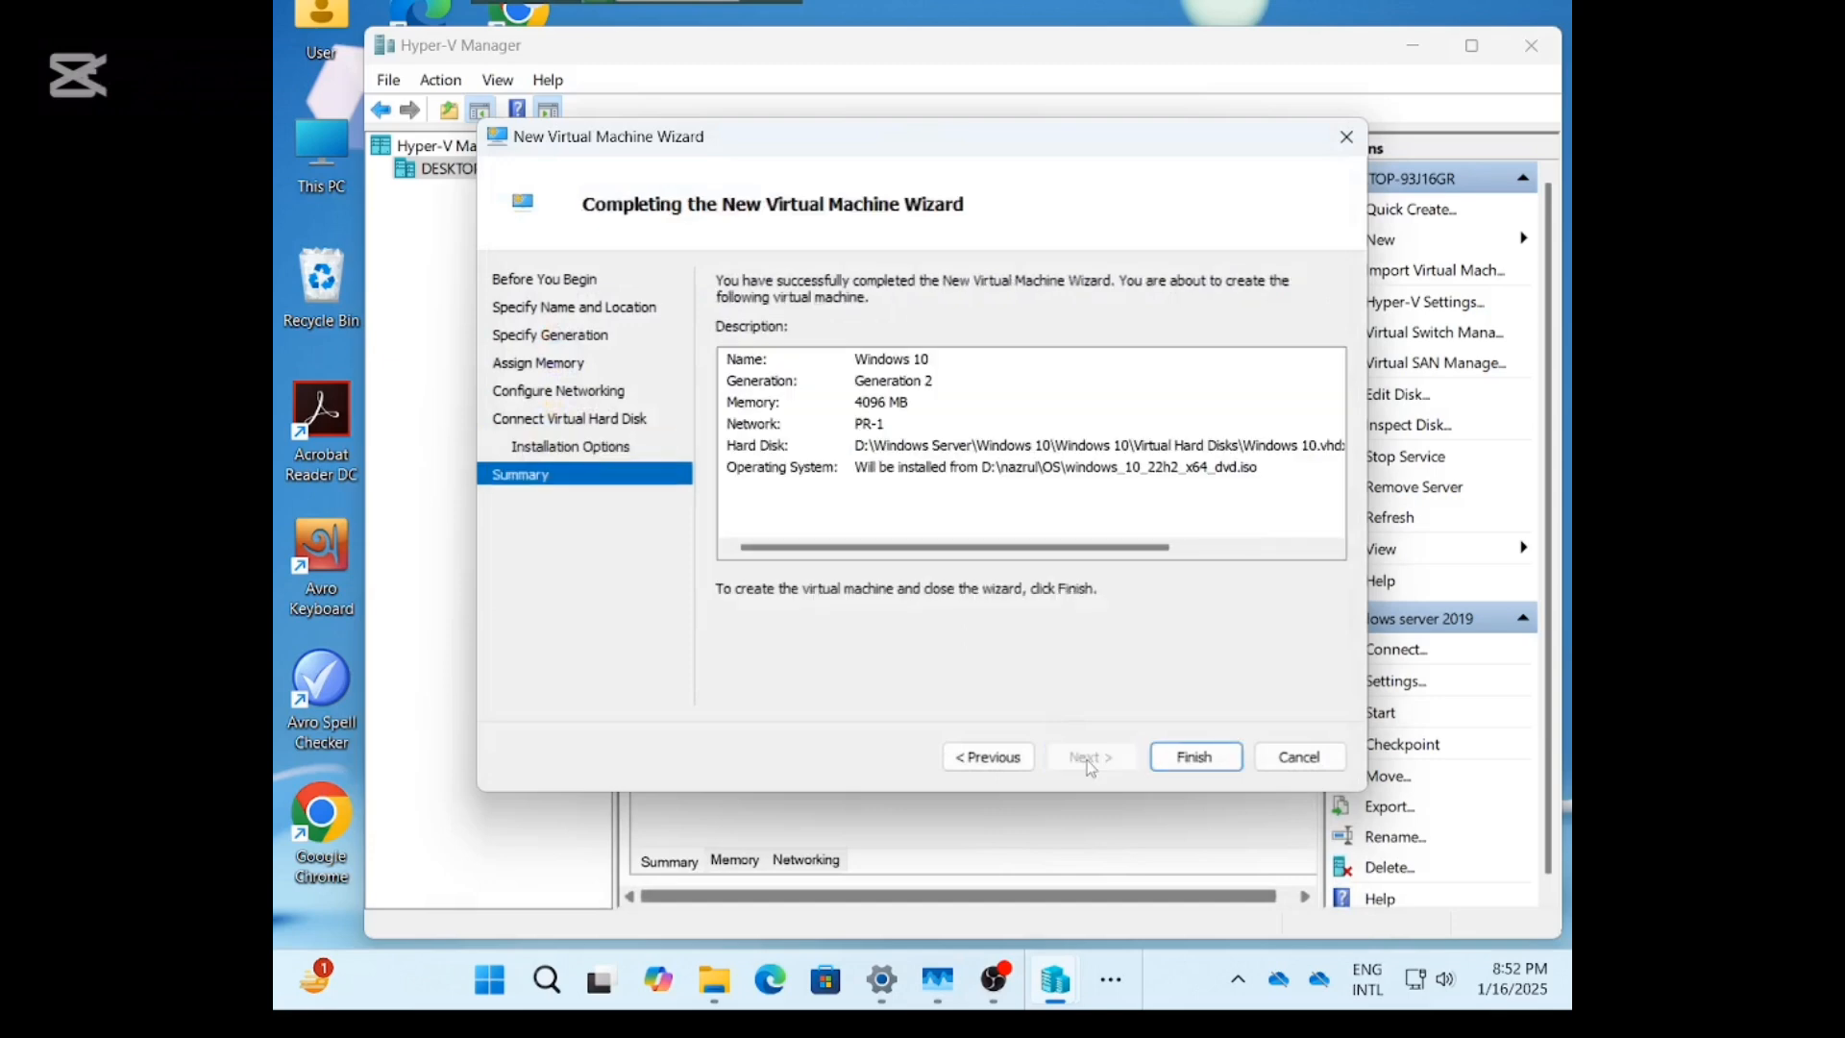
Finish the wizard and start the new Windows 10 virtual machine.
{"action": "left_click", "coordinate": [1196, 756]}
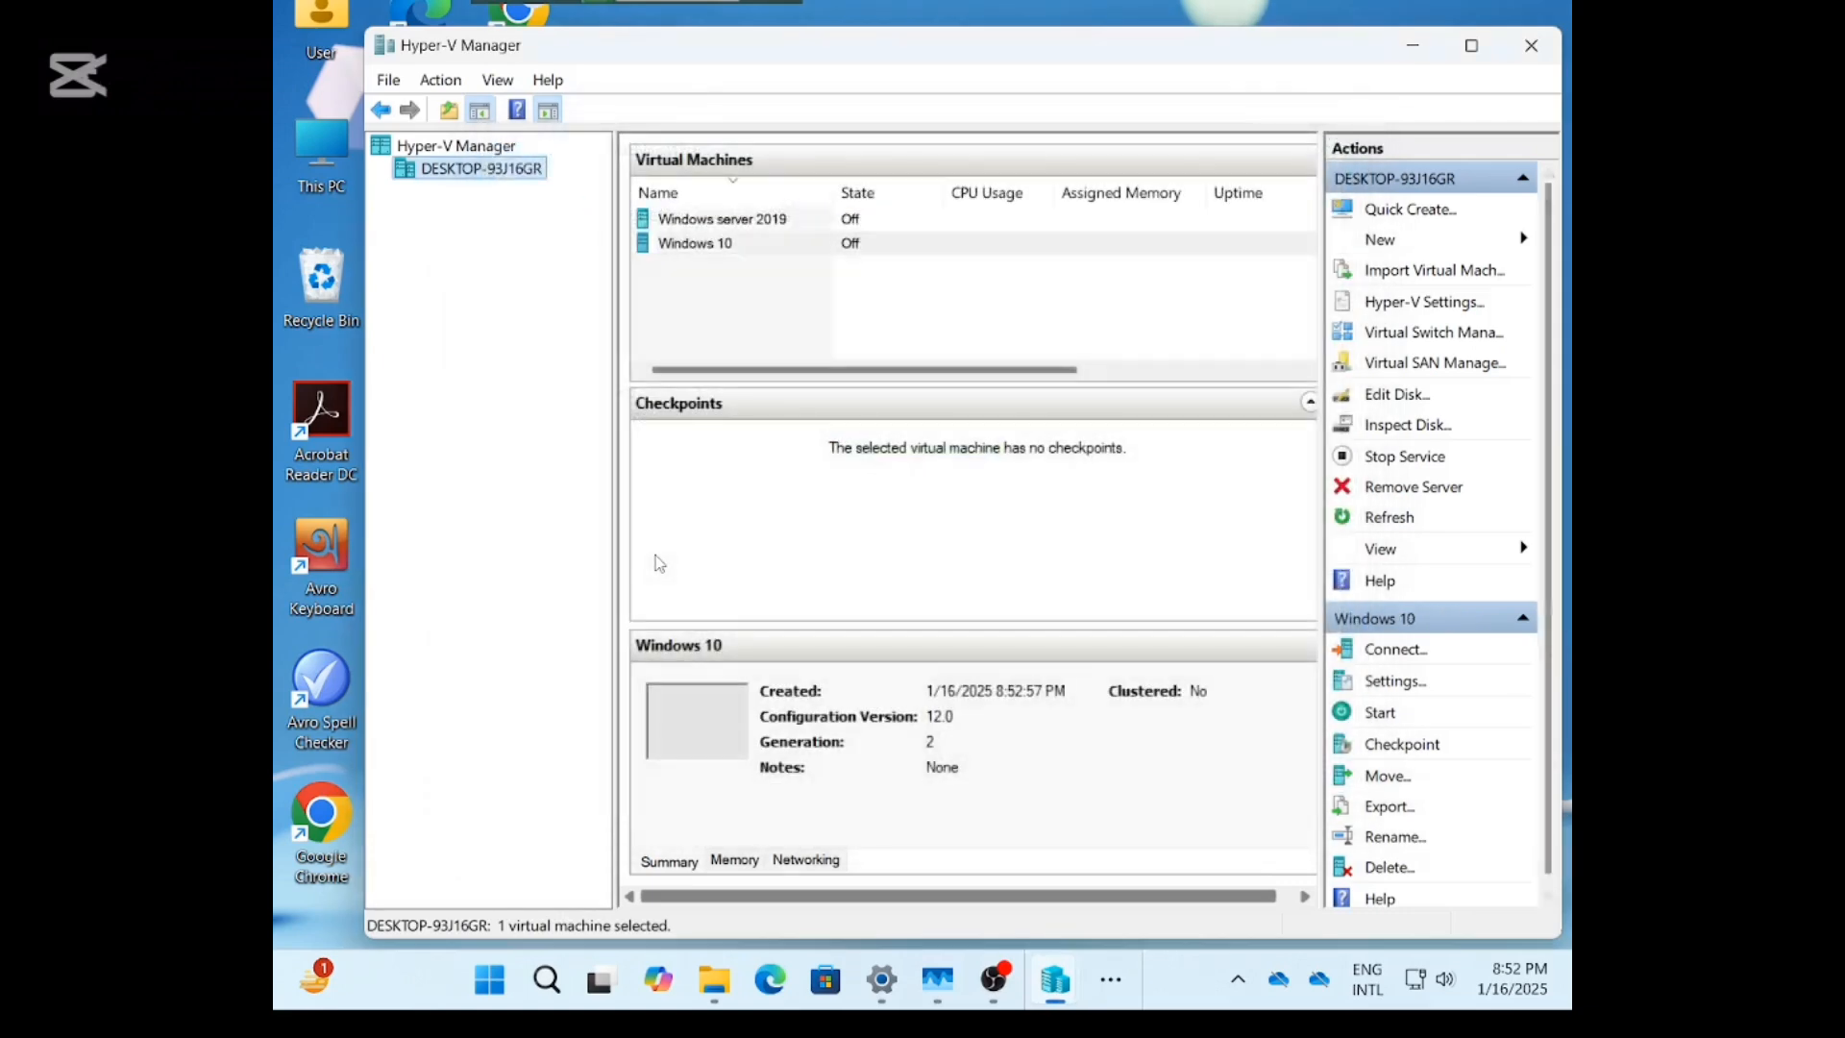
{"action": "right_click", "coordinate": [856, 247]}
{"action": "left_click", "coordinate": [910, 338]}
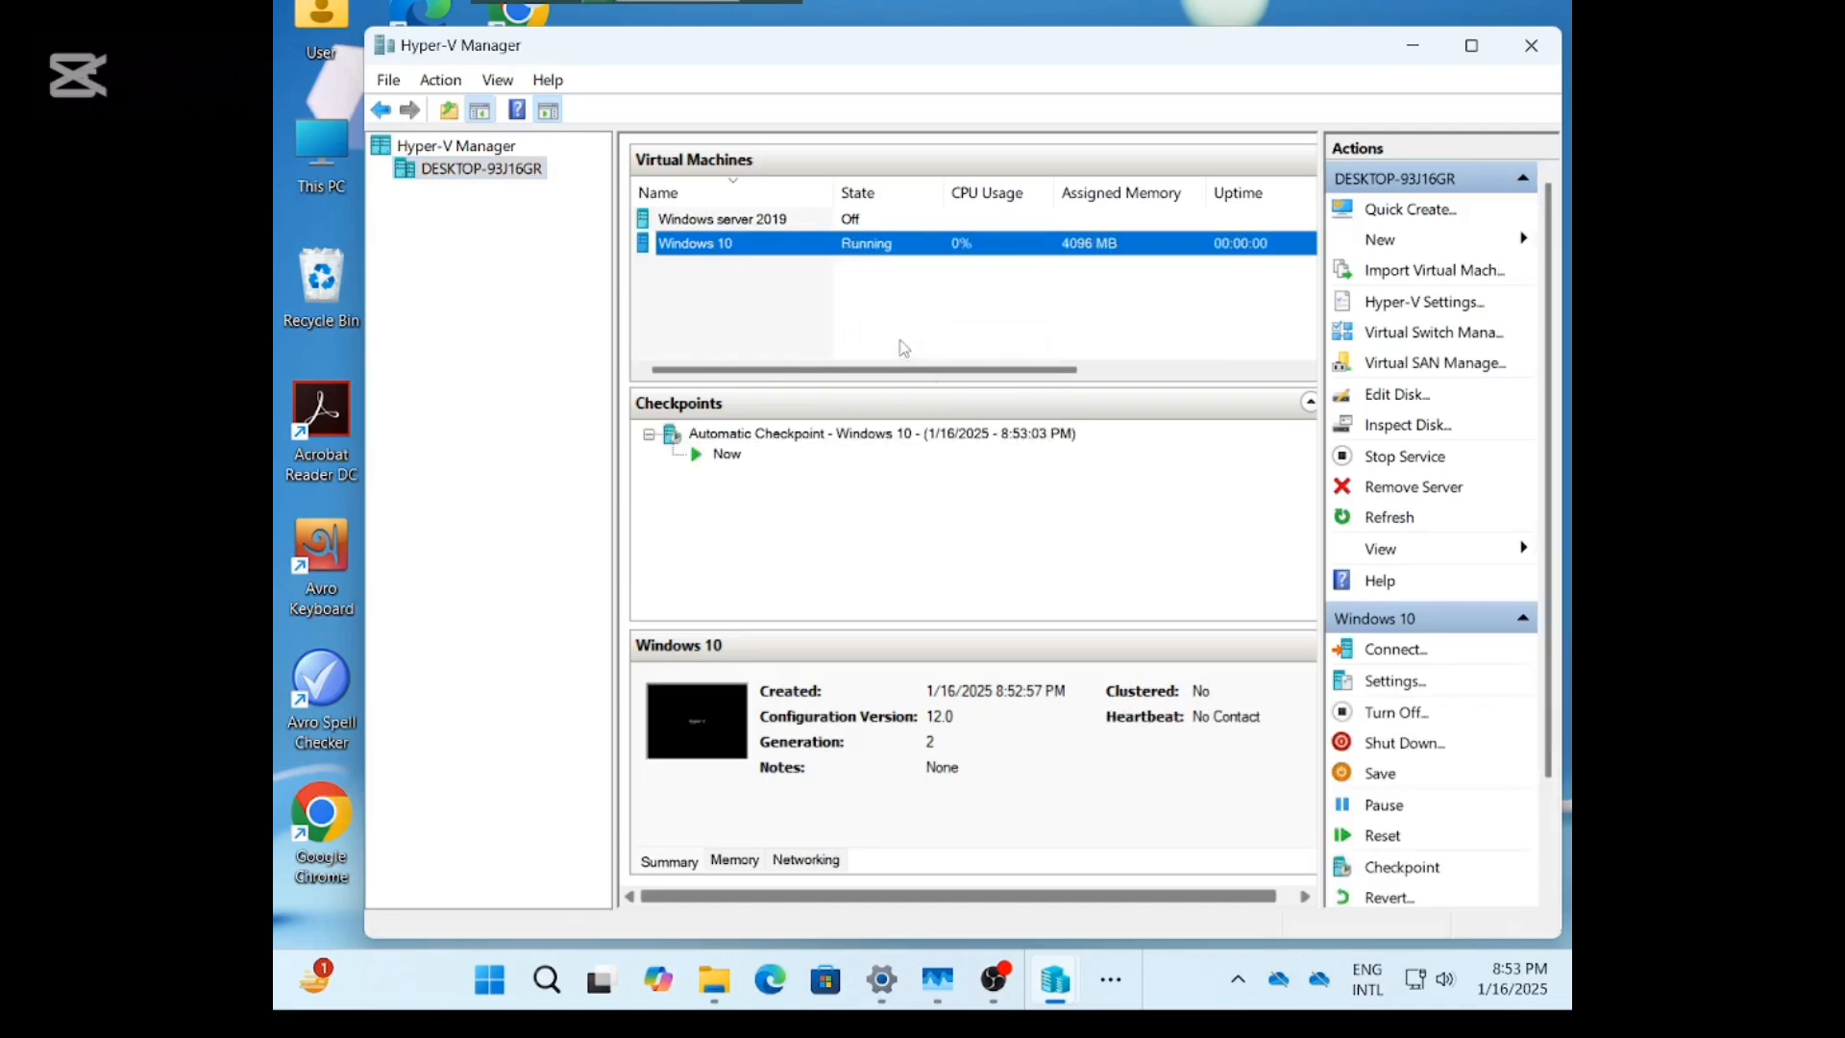
{"action": "right_click", "coordinate": [868, 242]}
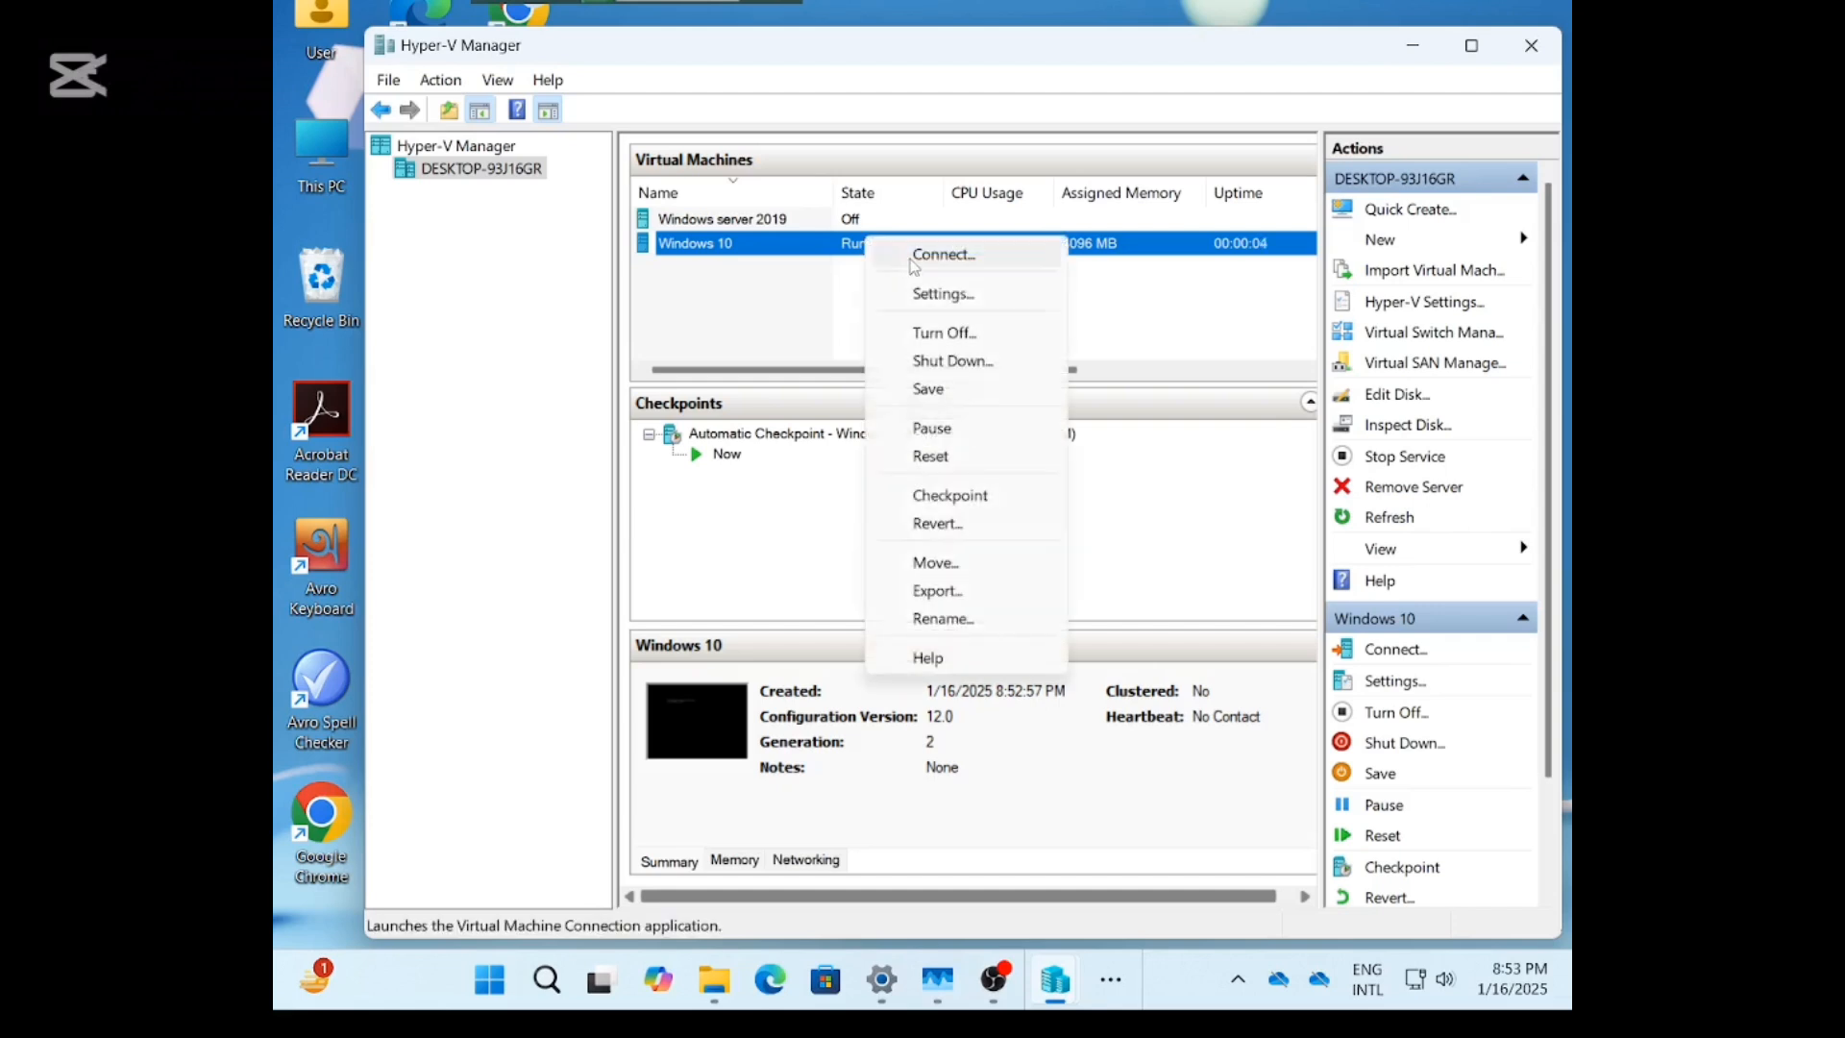
{"action": "left_click", "coordinate": [1215, 476]}
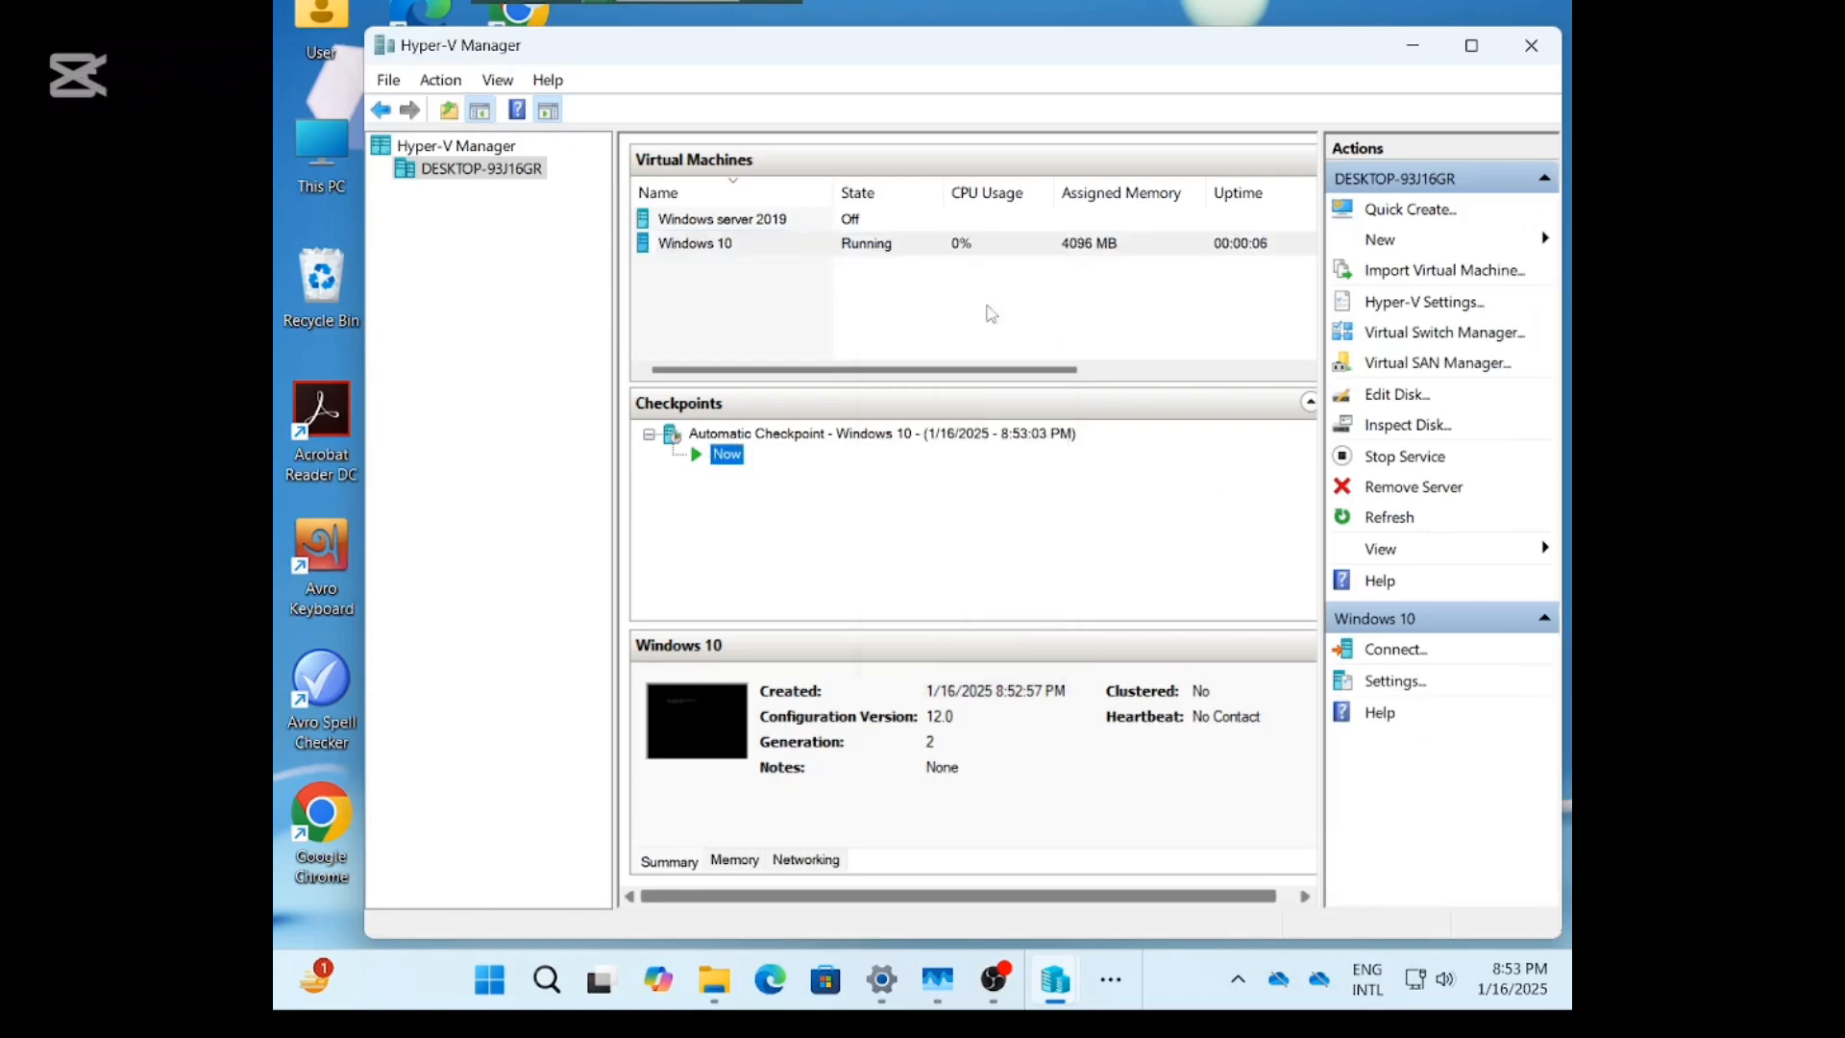
{"action": "left_click", "coordinate": [1391, 681]}
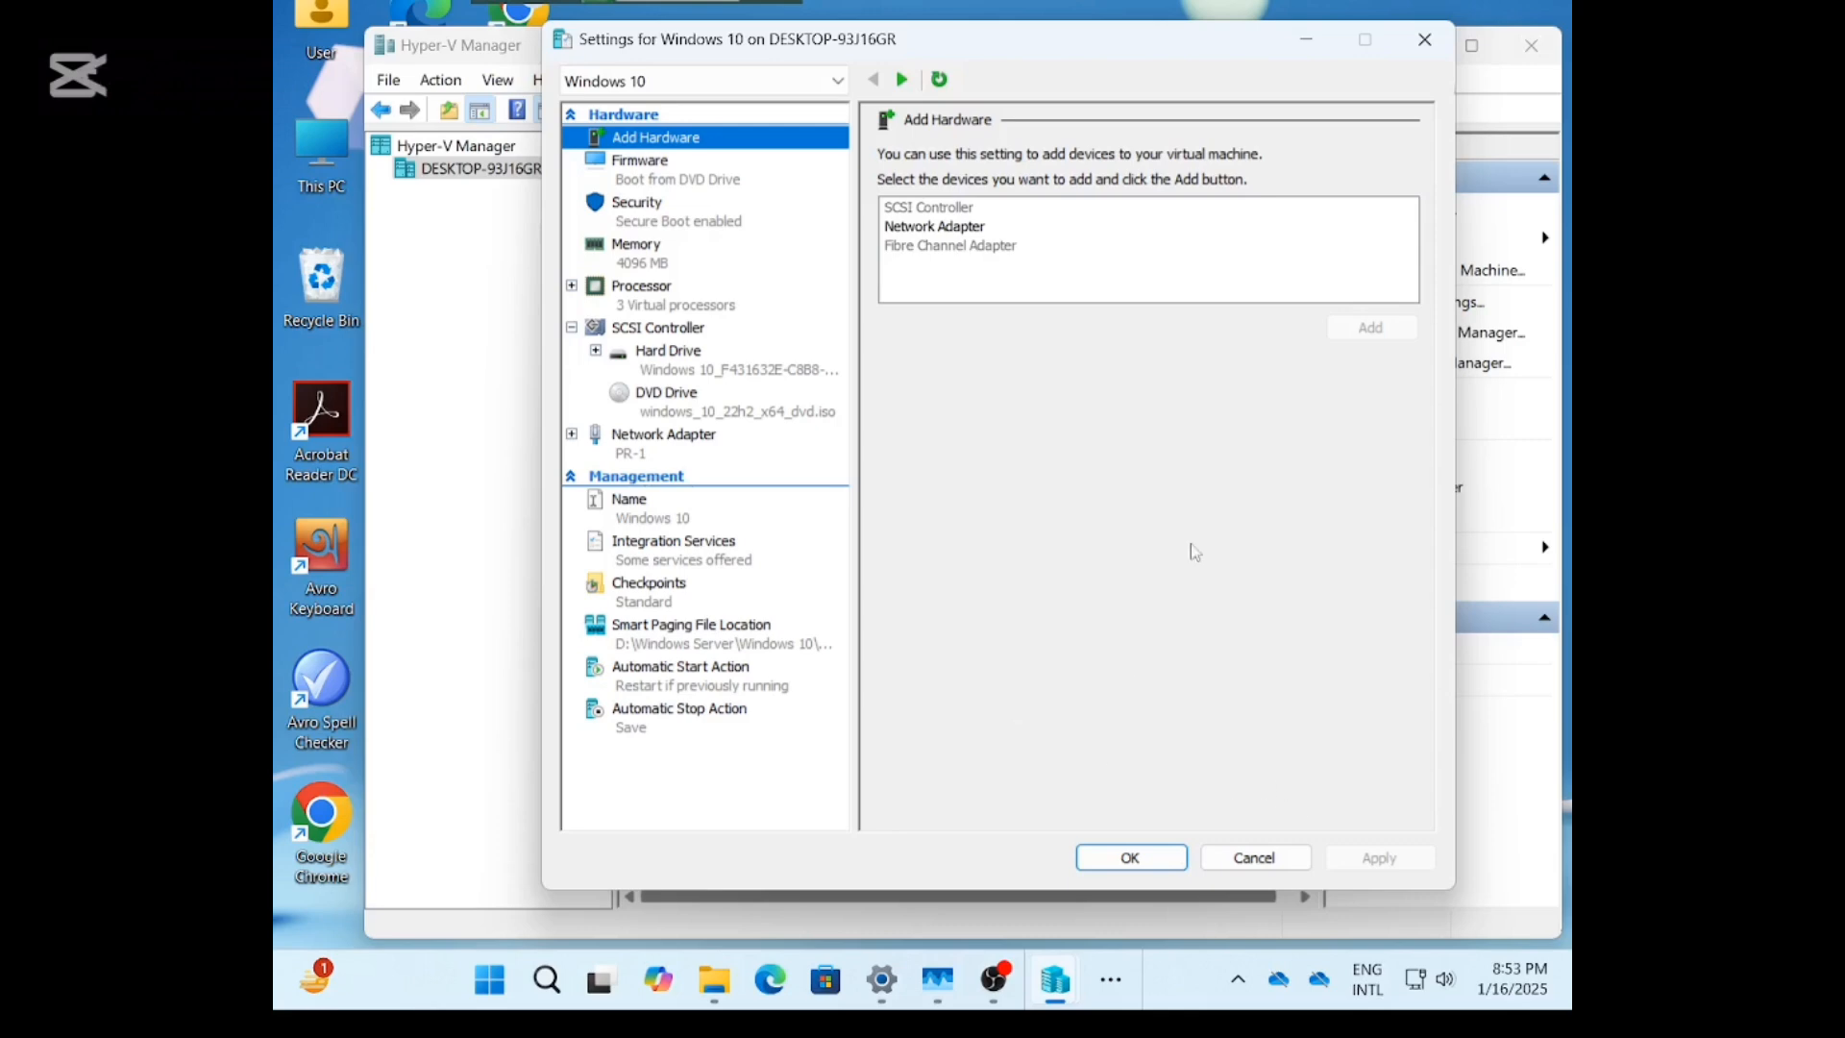
{"action": "left_click", "coordinate": [1292, 43]}
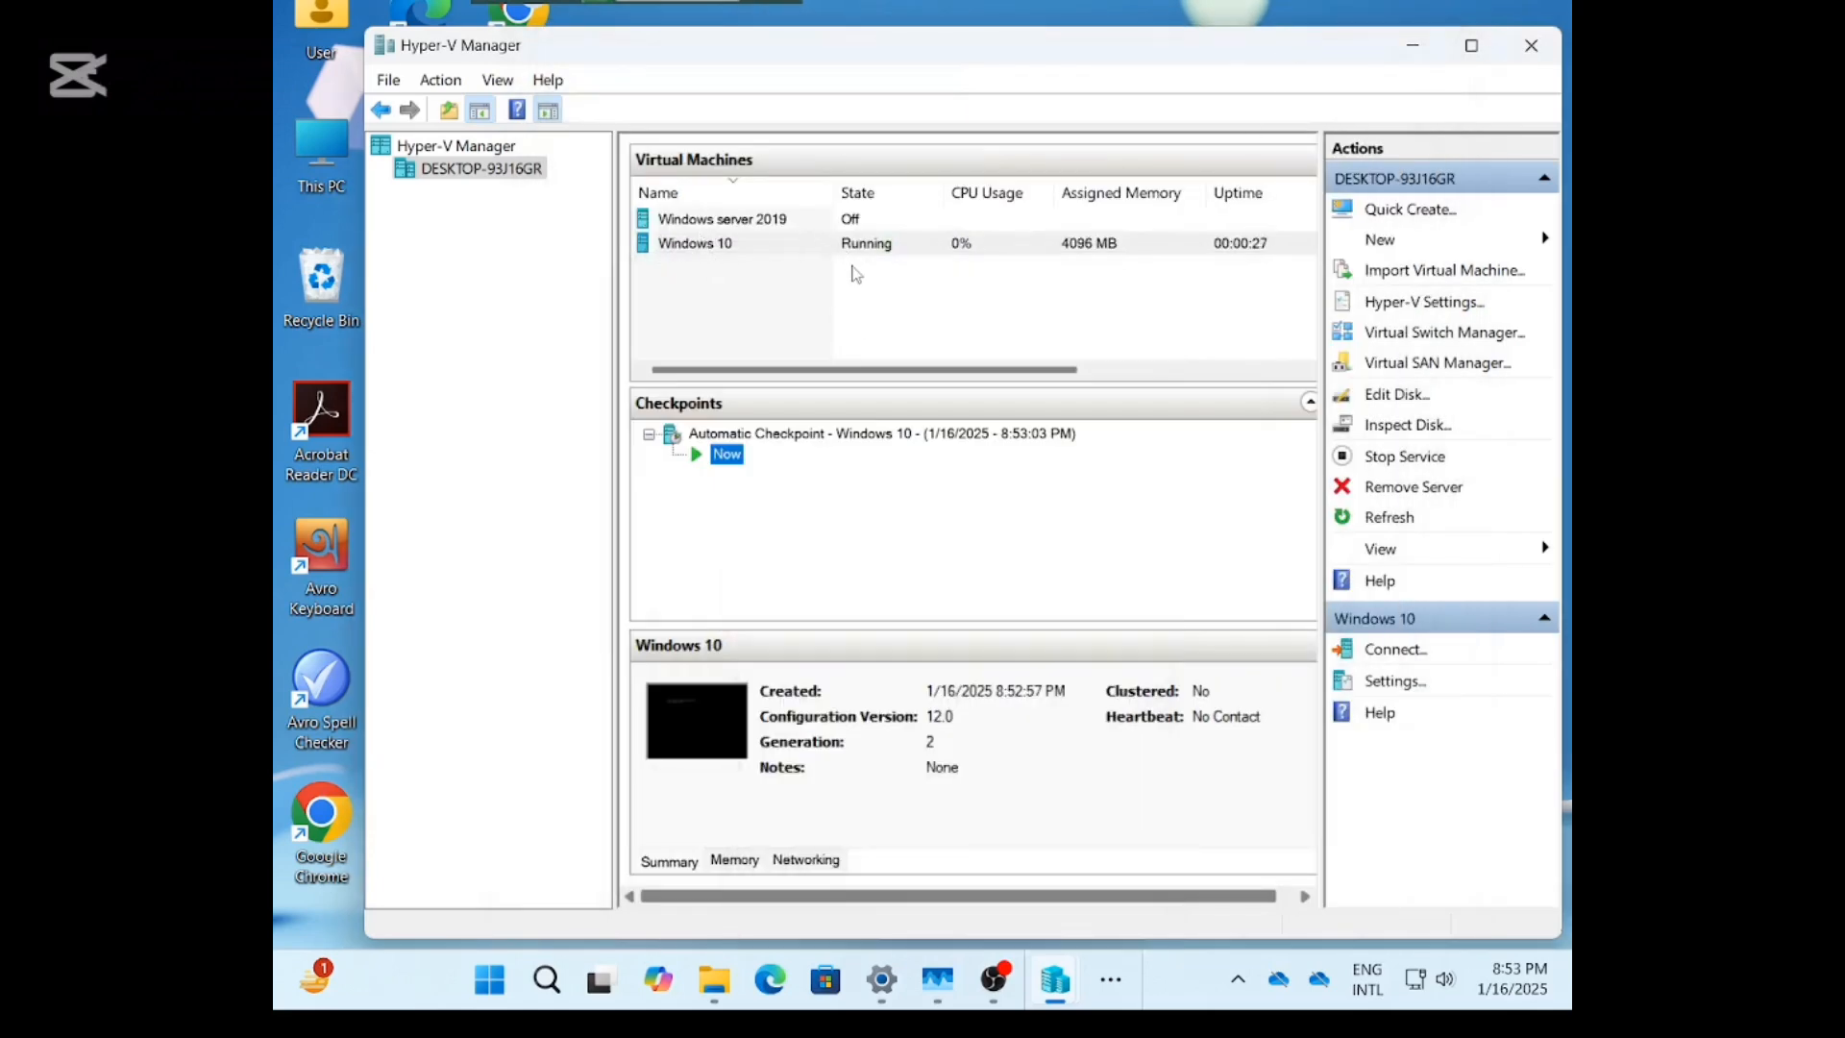
Connect to the Windows 10 VM, turn it off and restart it, booting from the DVD.
{"action": "right_click", "coordinate": [850, 245]}
{"action": "left_click", "coordinate": [924, 279]}
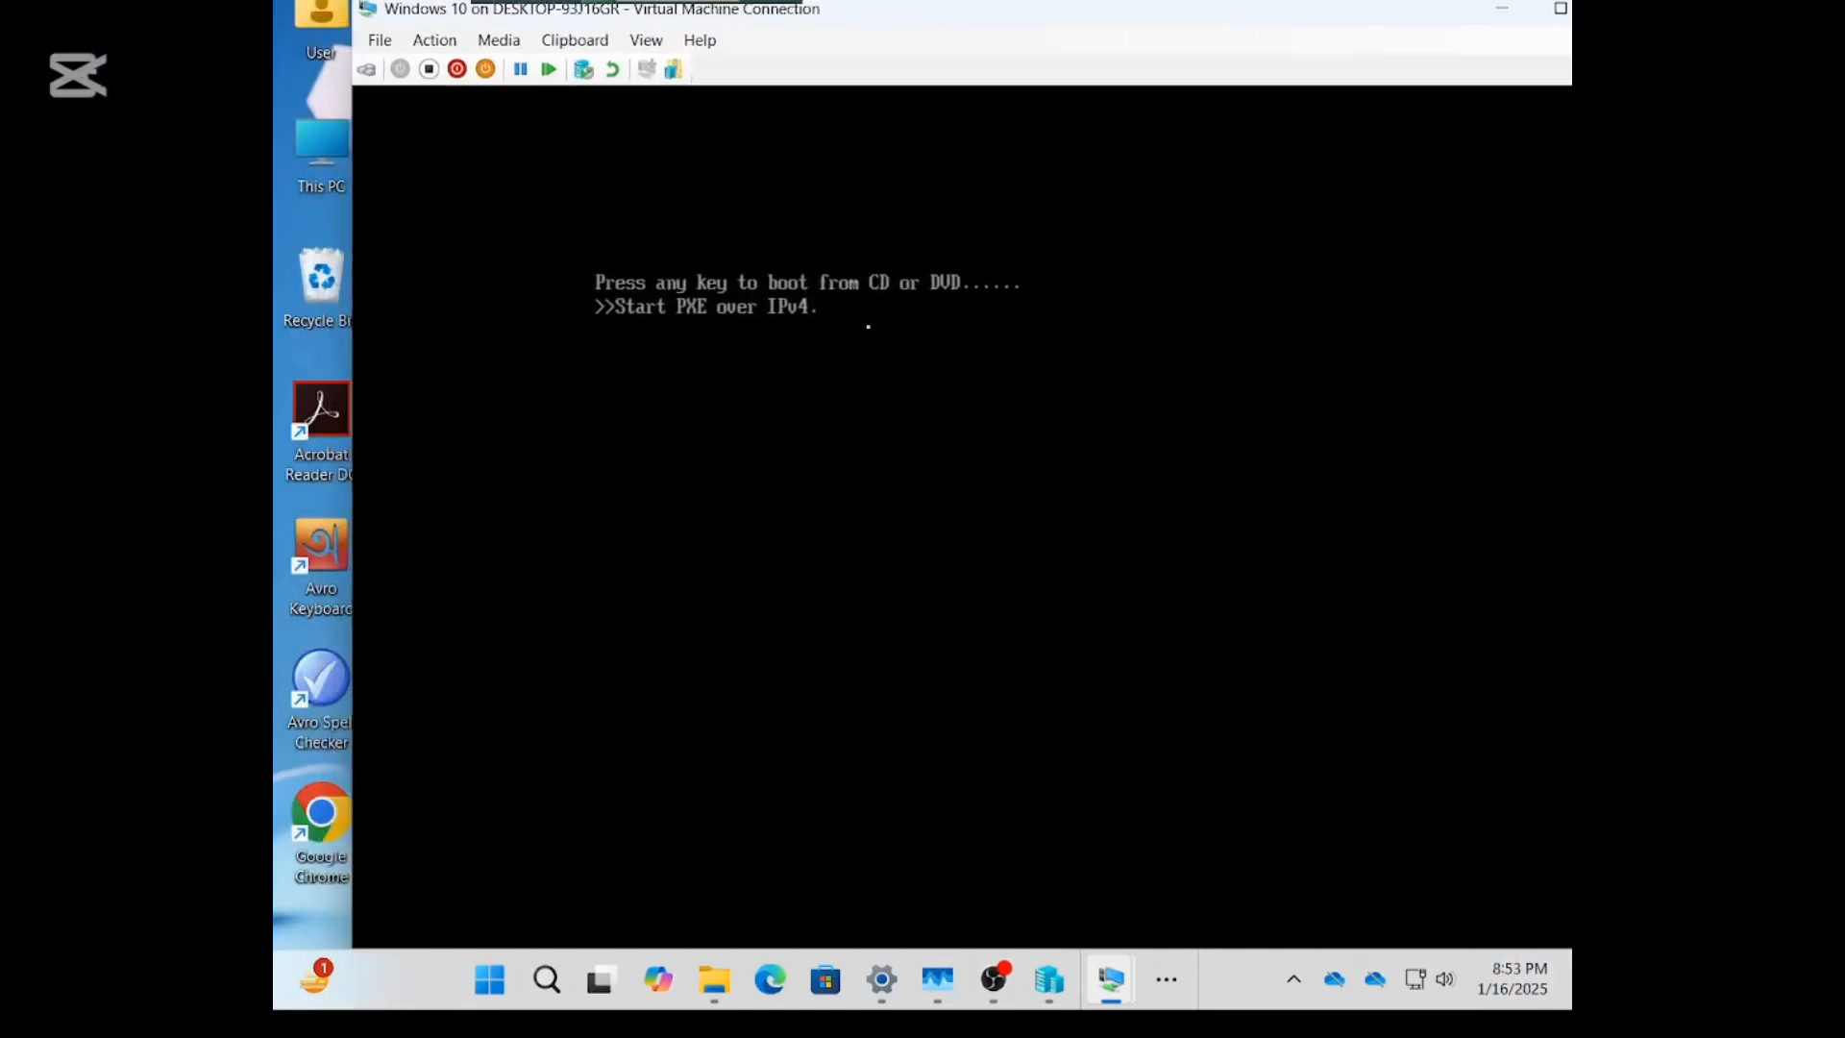
{"action": "left_click", "coordinate": [428, 69]}
{"action": "left_click", "coordinate": [1049, 573]}
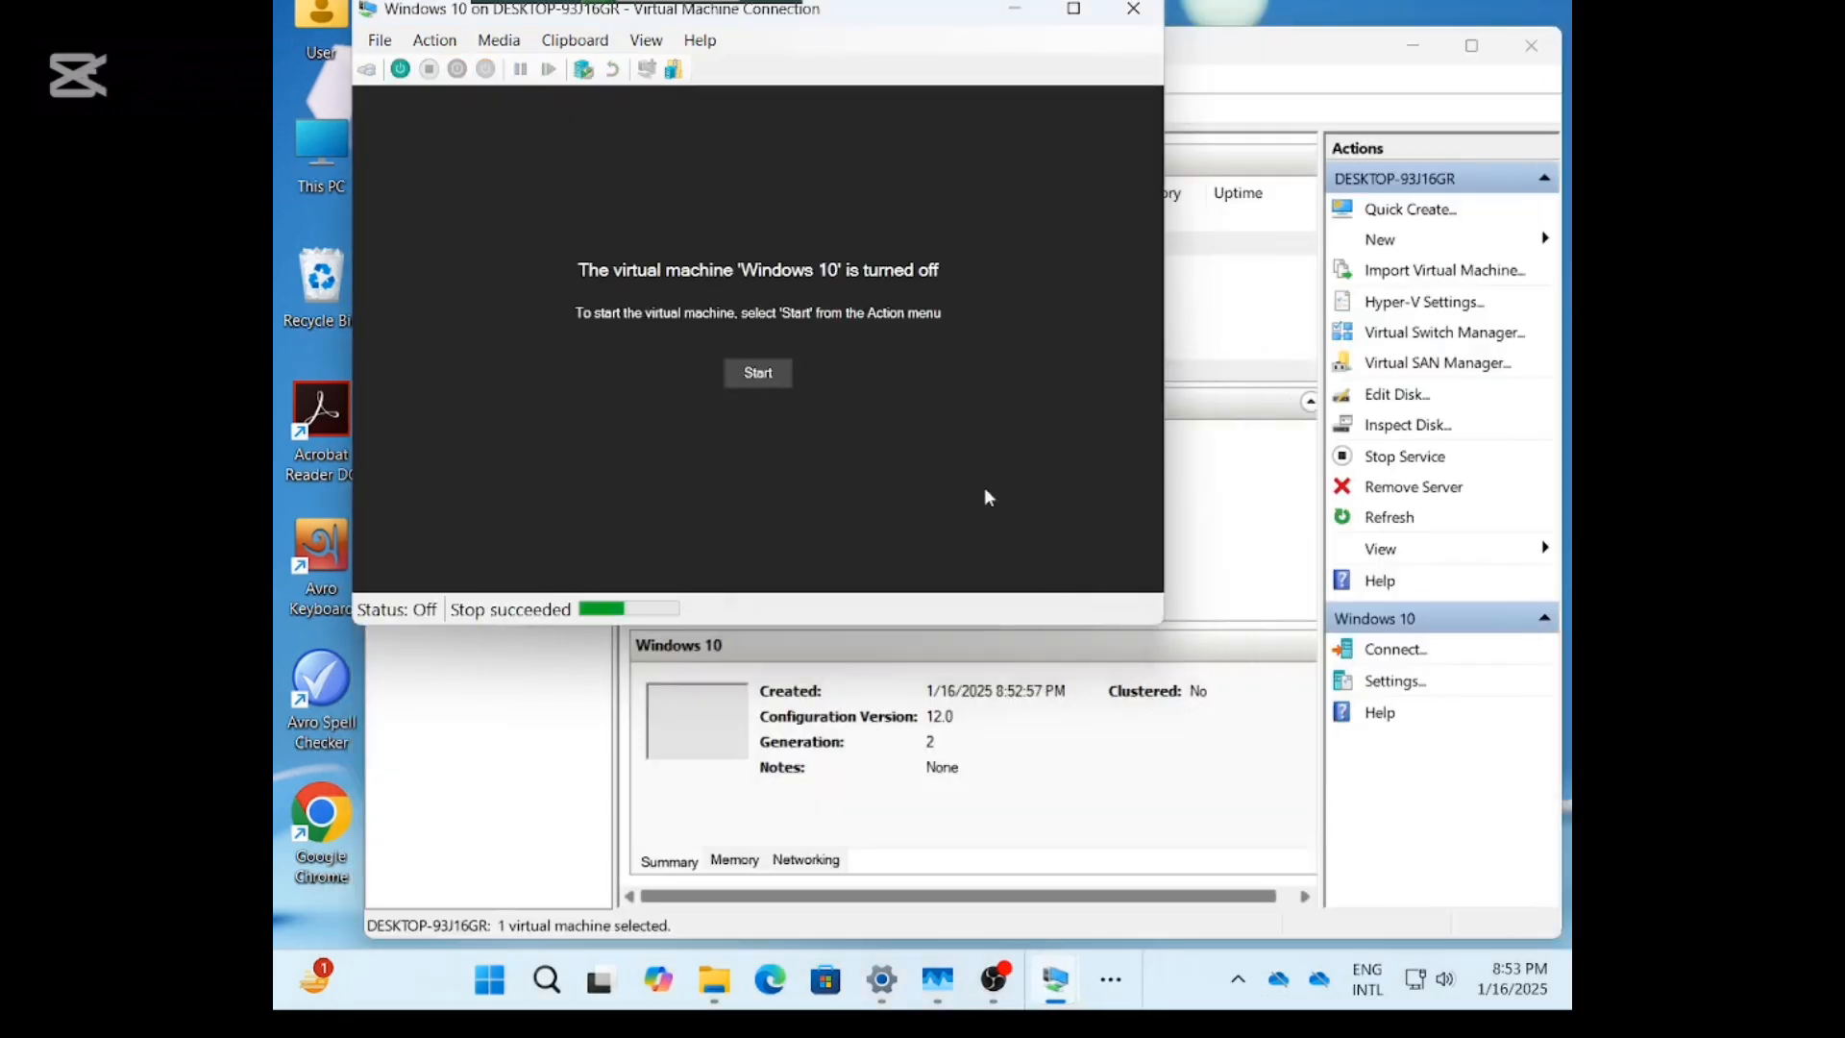
{"action": "left_click", "coordinate": [758, 374]}
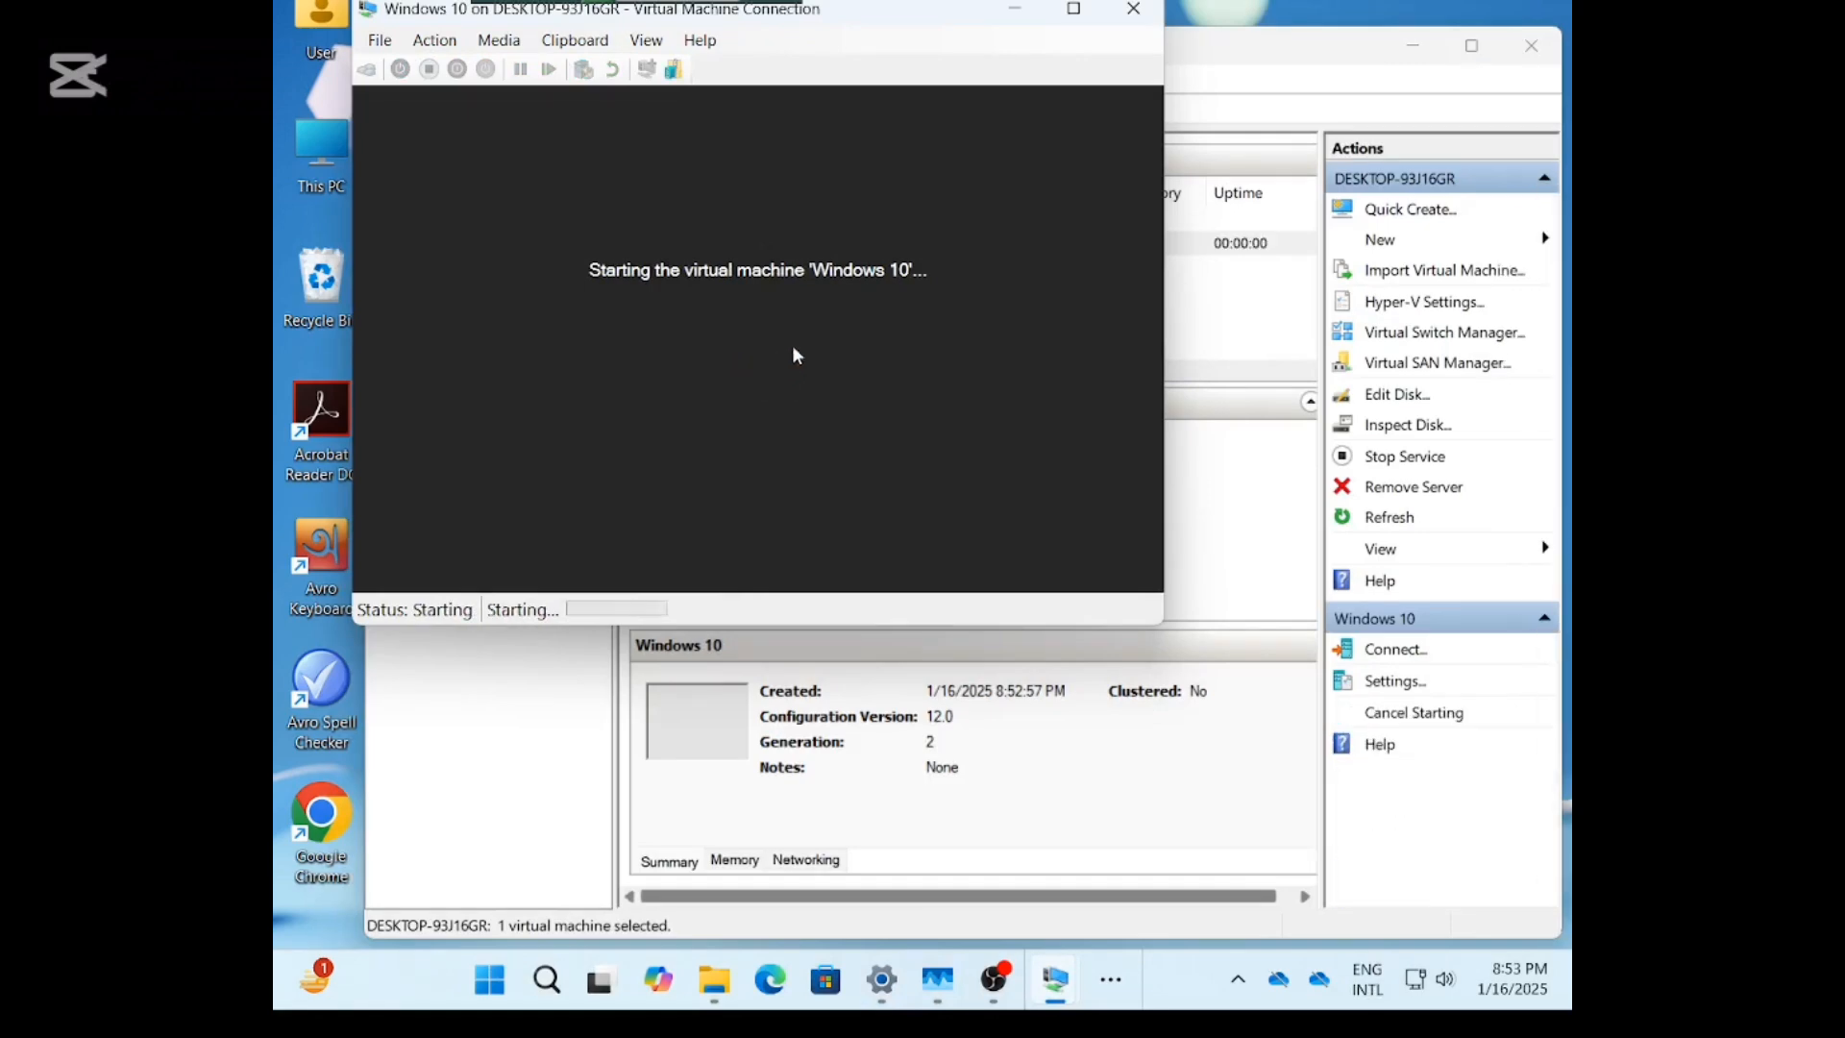
{"action": "key", "text": "Return"}
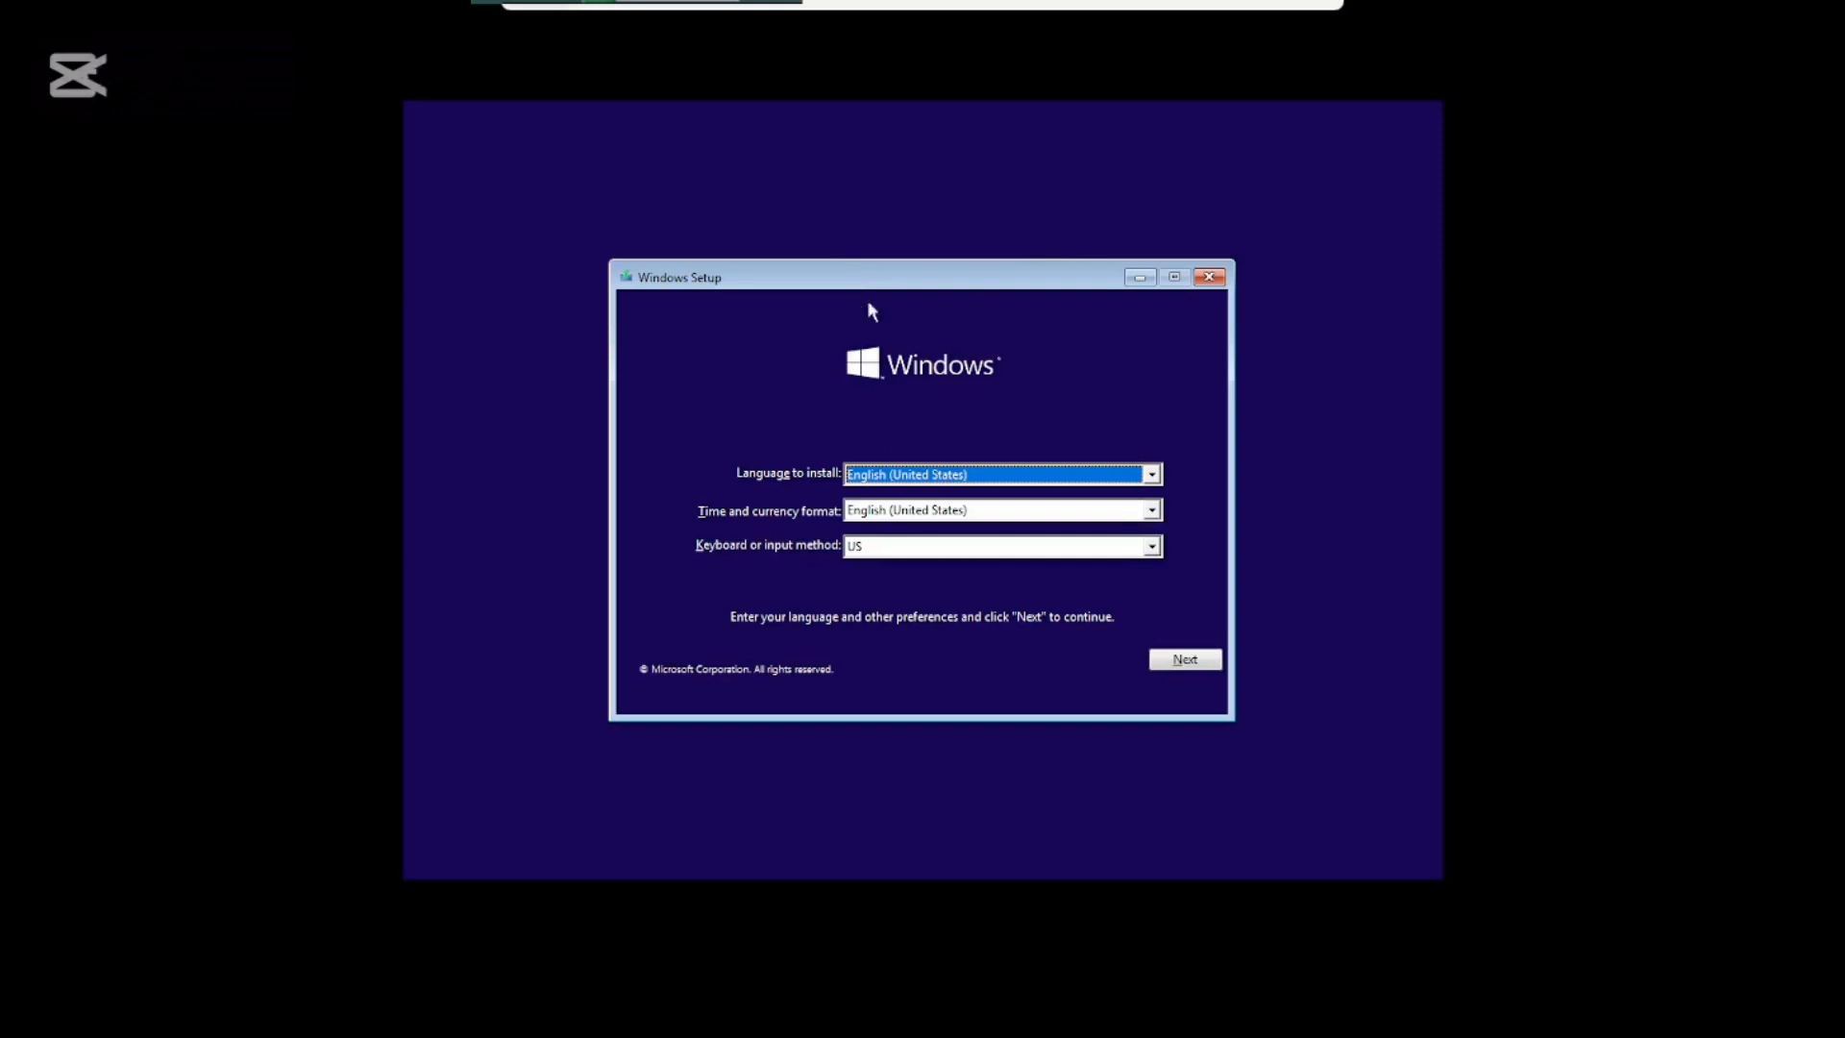
Begin Setup with default language settings, no product key, and the Windows 10 Pro edition.
{"action": "left_click", "coordinate": [1198, 661]}
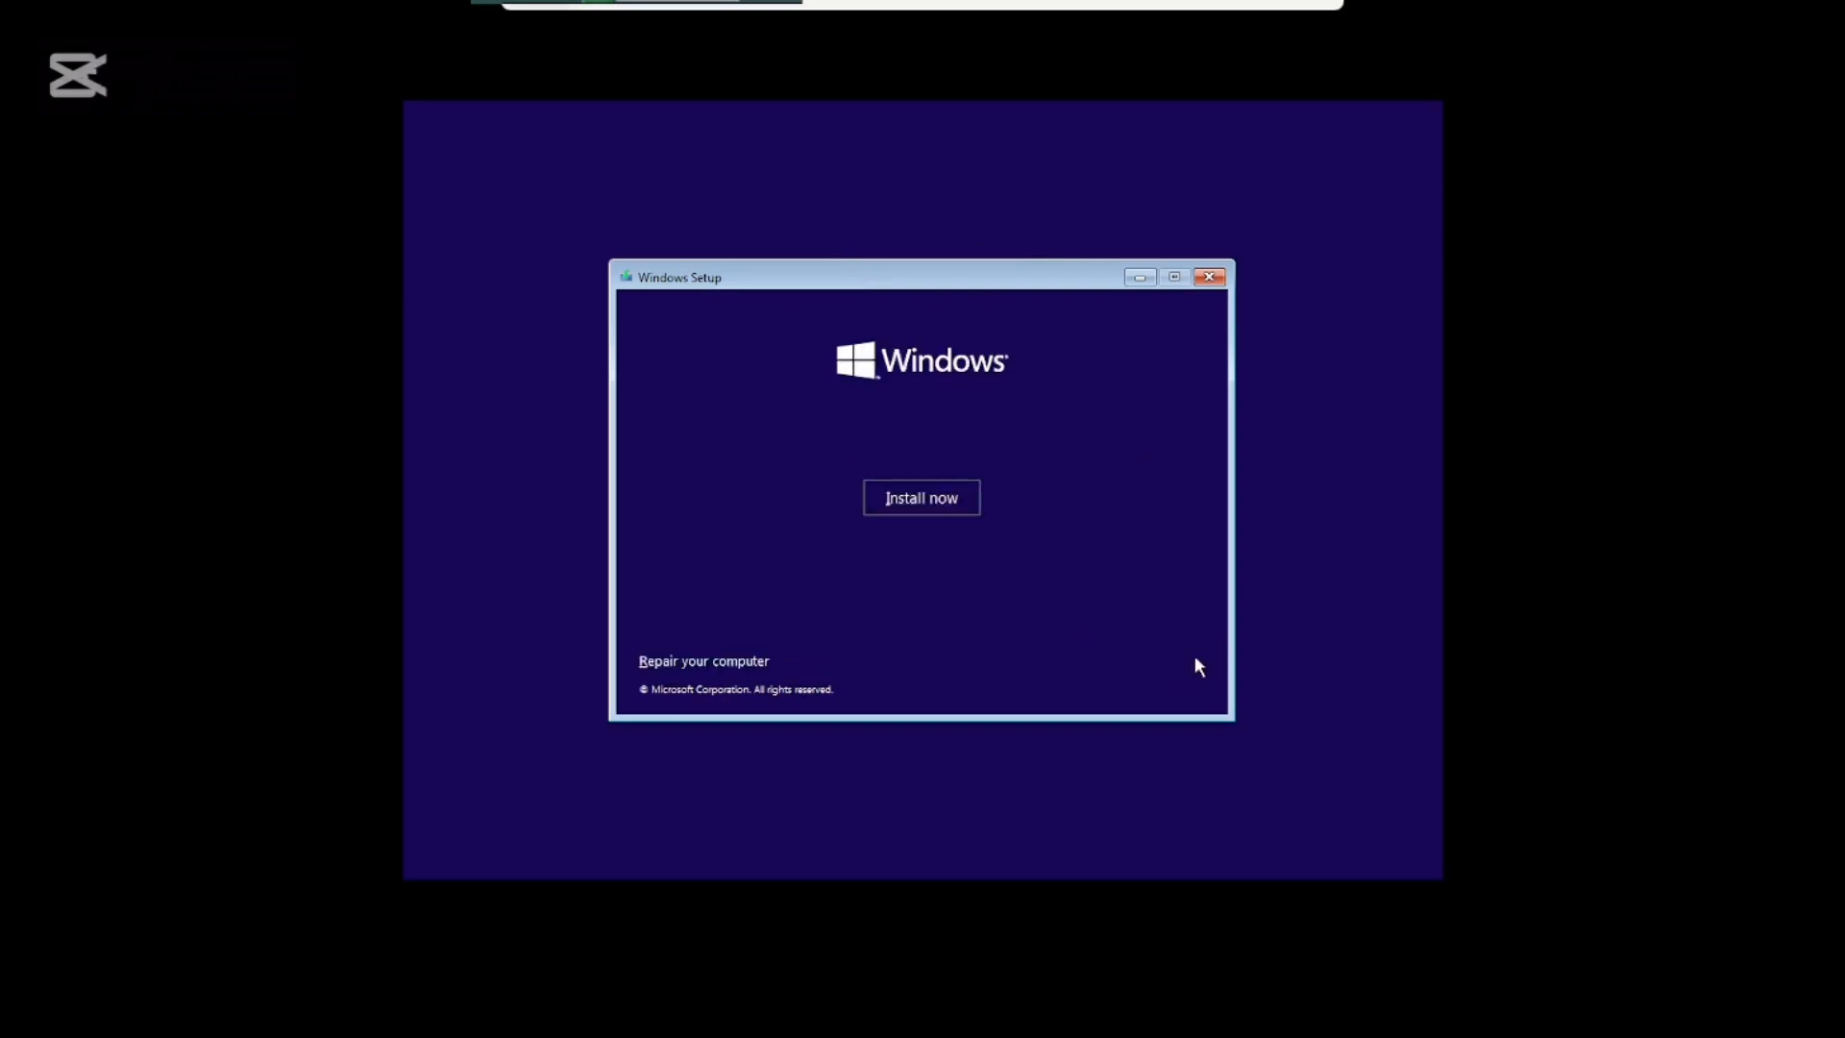
{"action": "left_click", "coordinate": [937, 495]}
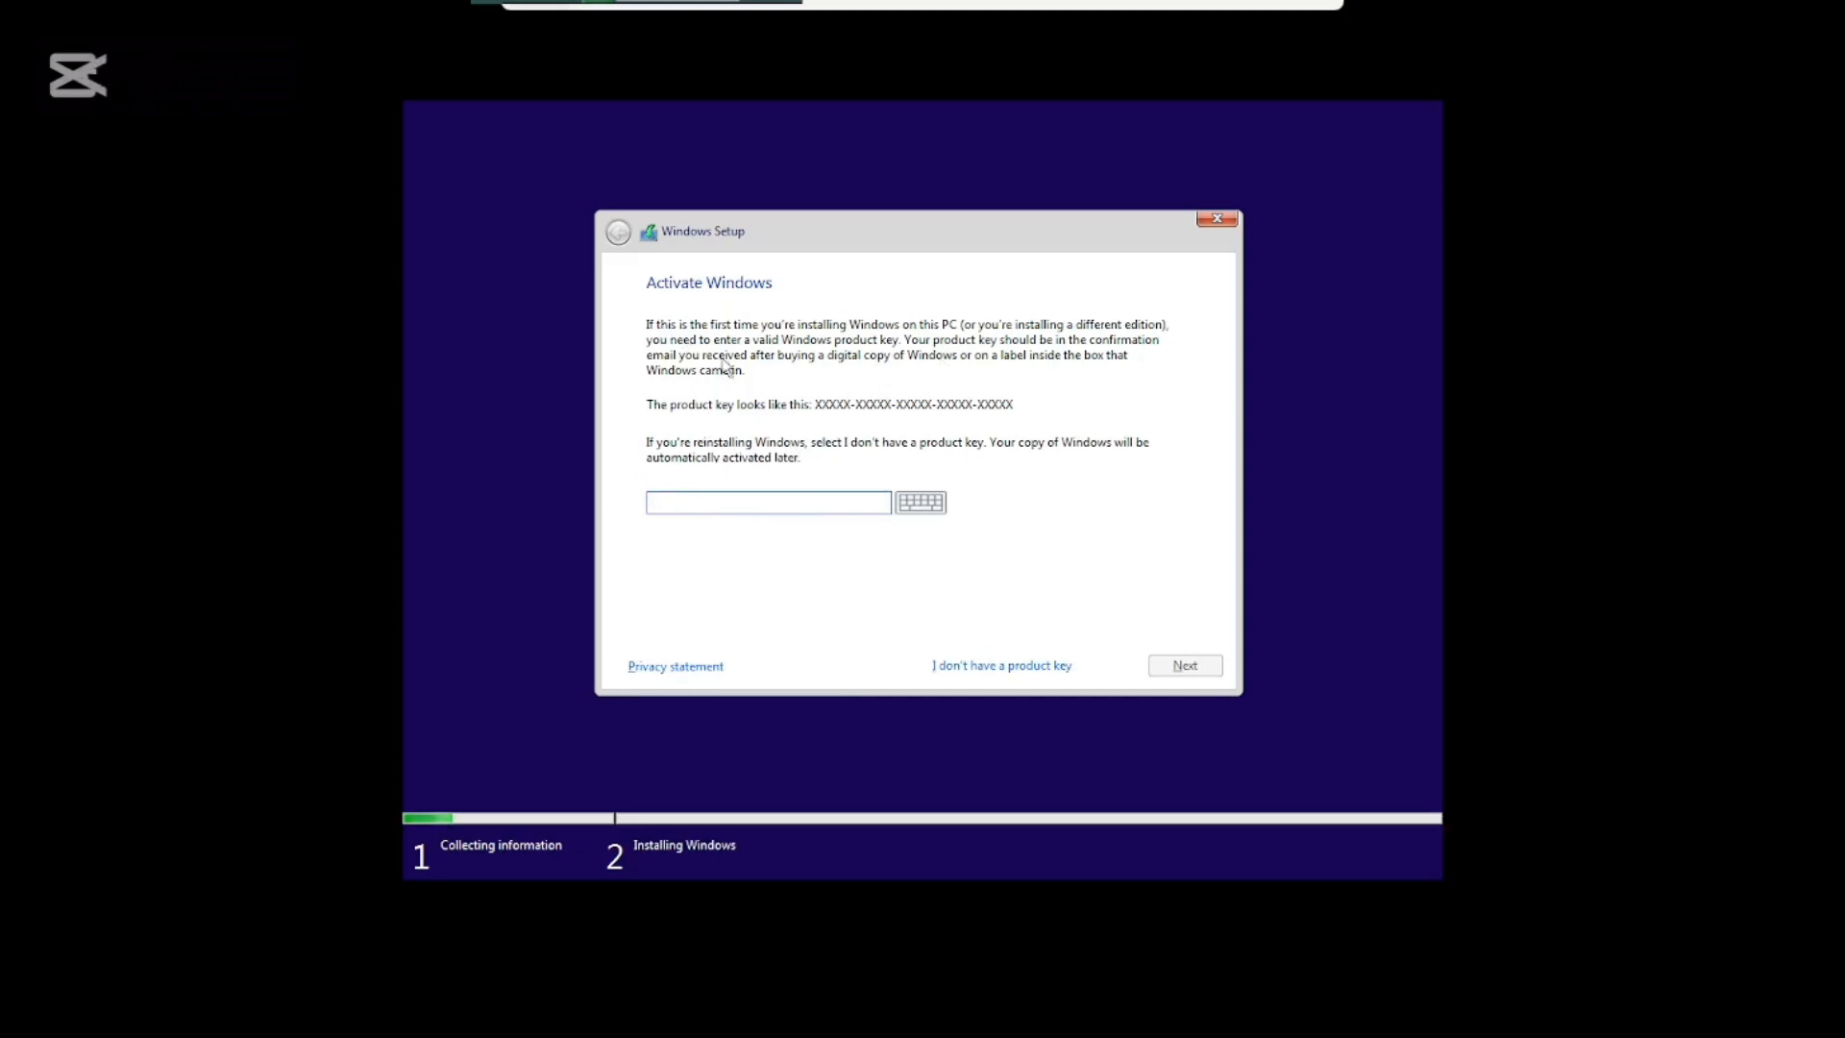
{"action": "left_click", "coordinate": [1002, 667]}
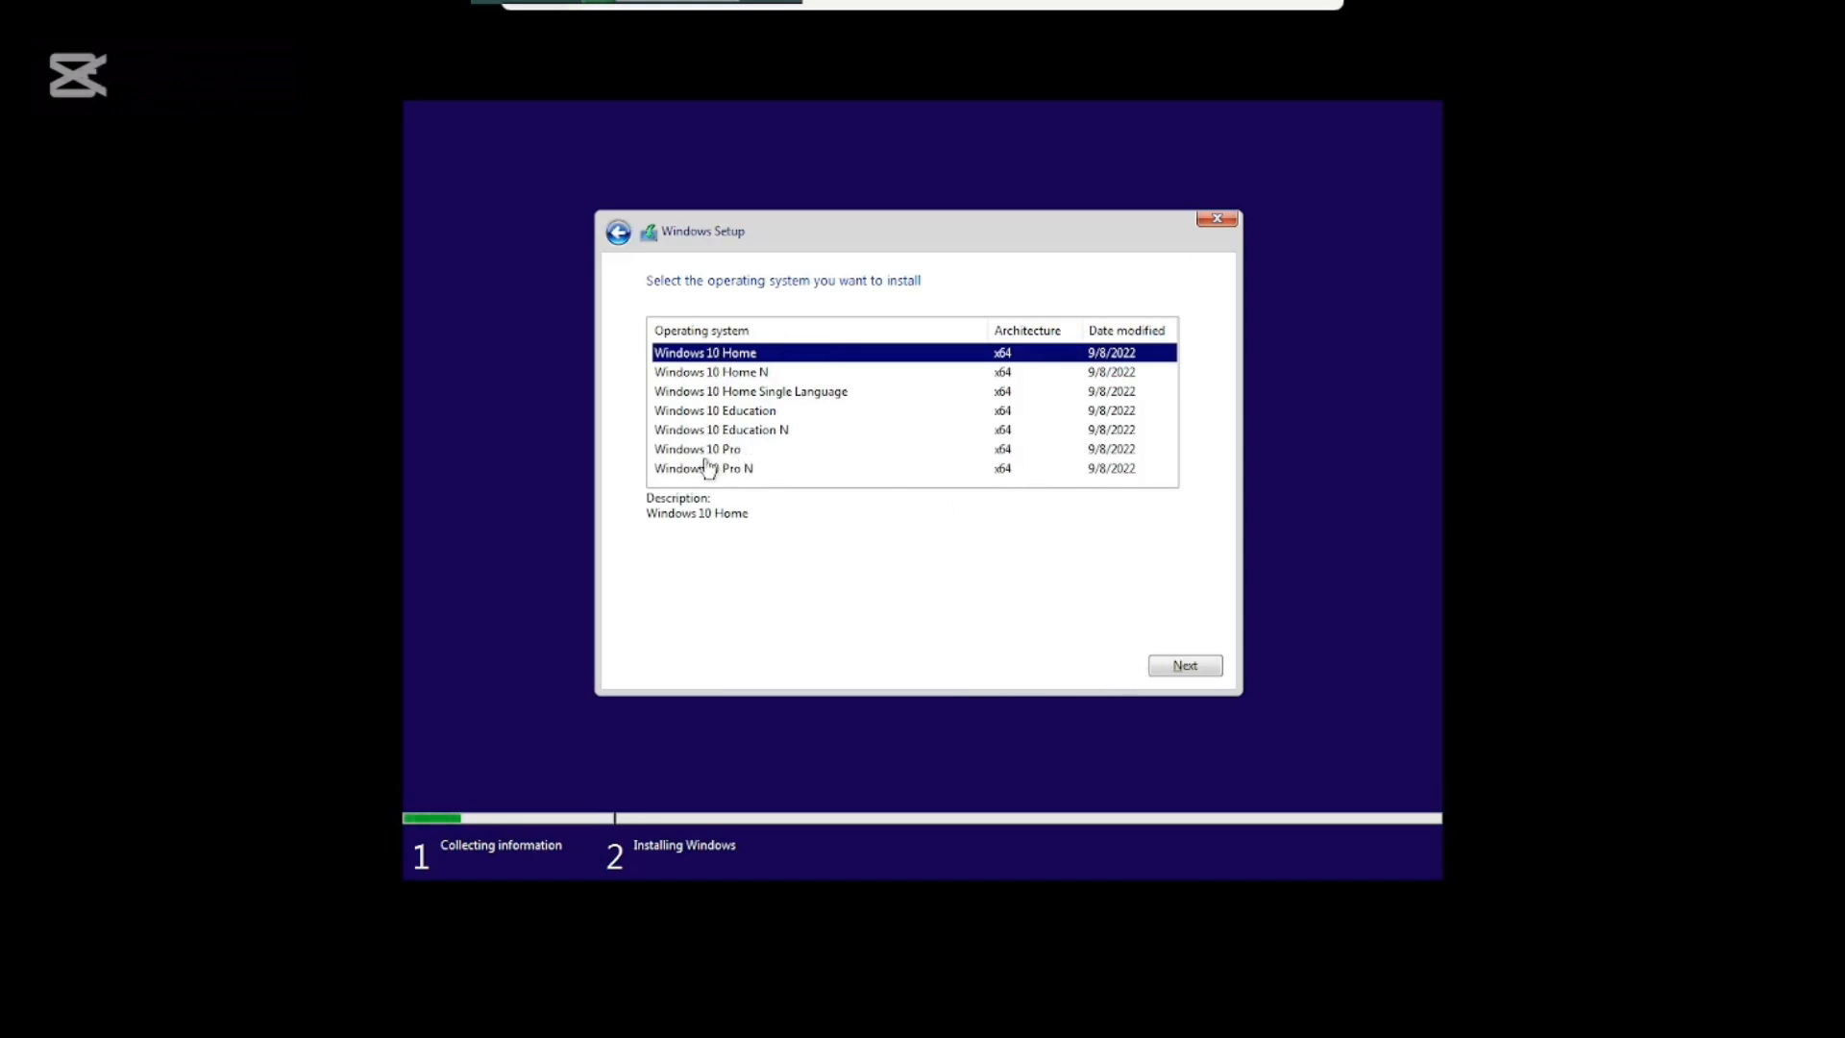
{"action": "left_click", "coordinate": [755, 451]}
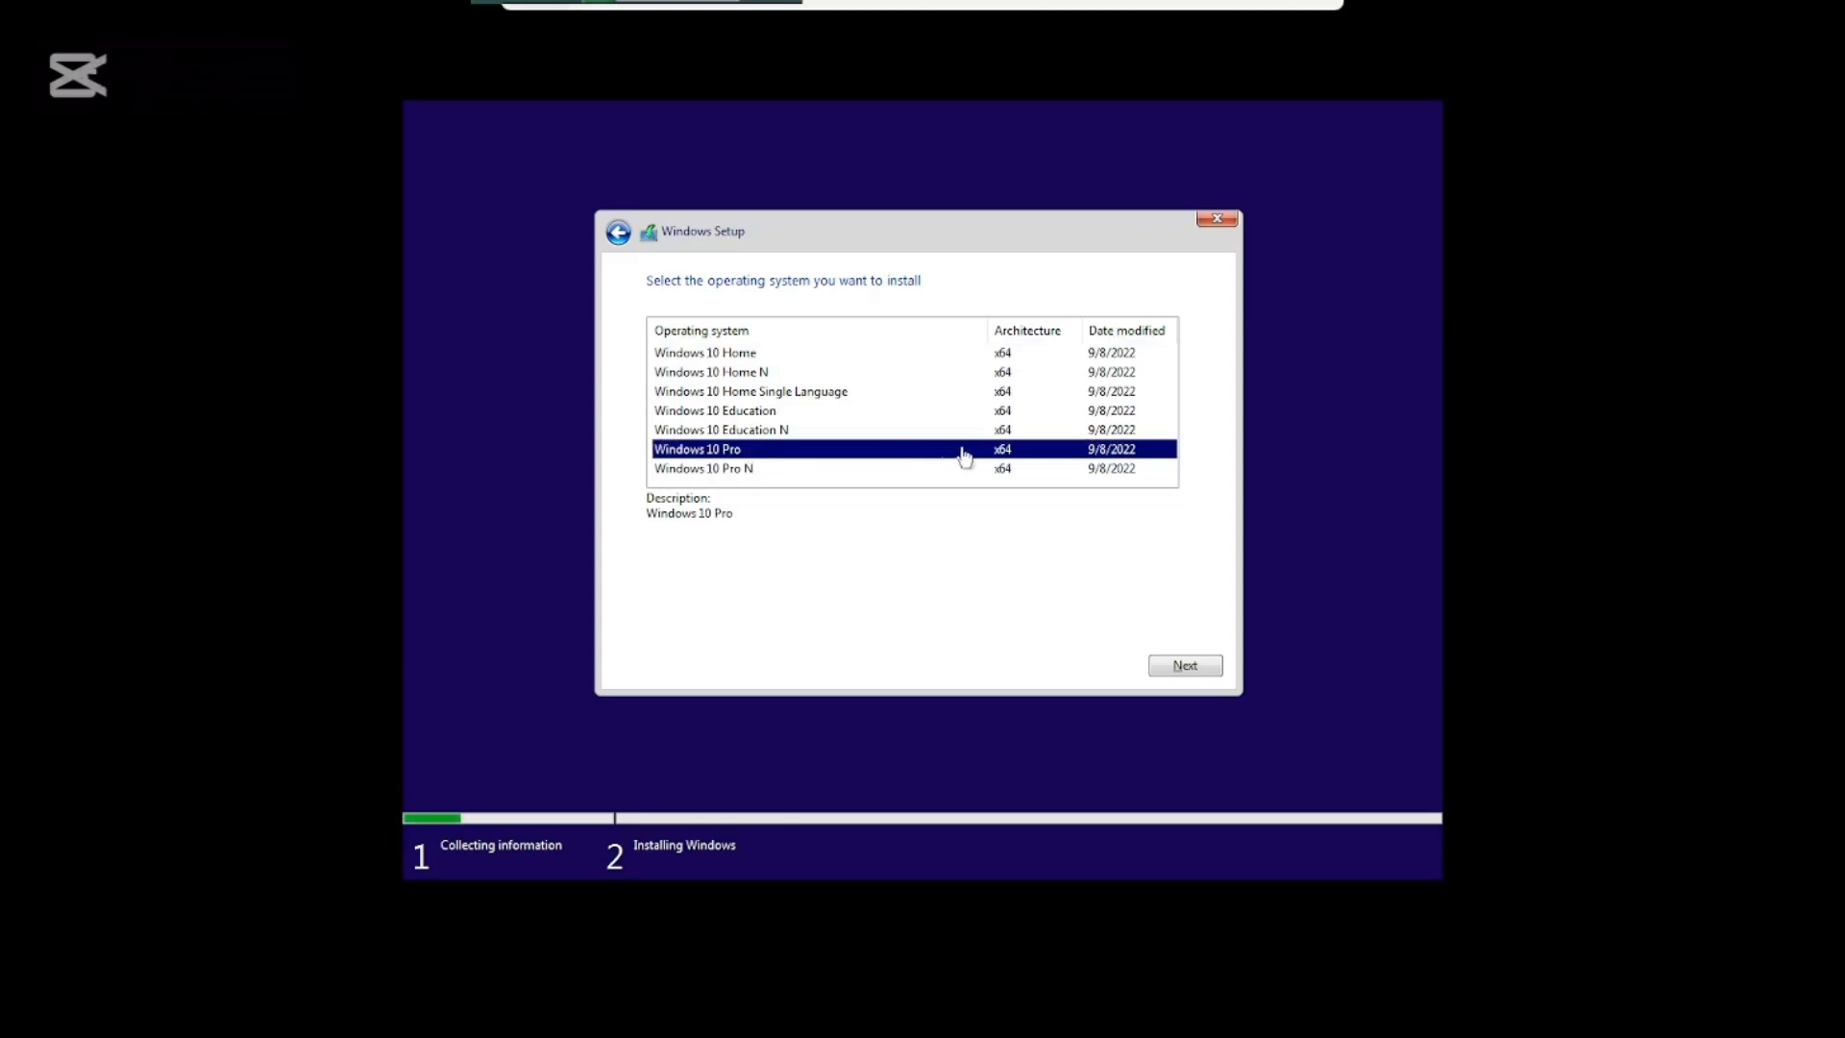
{"action": "left_click", "coordinate": [1177, 667]}
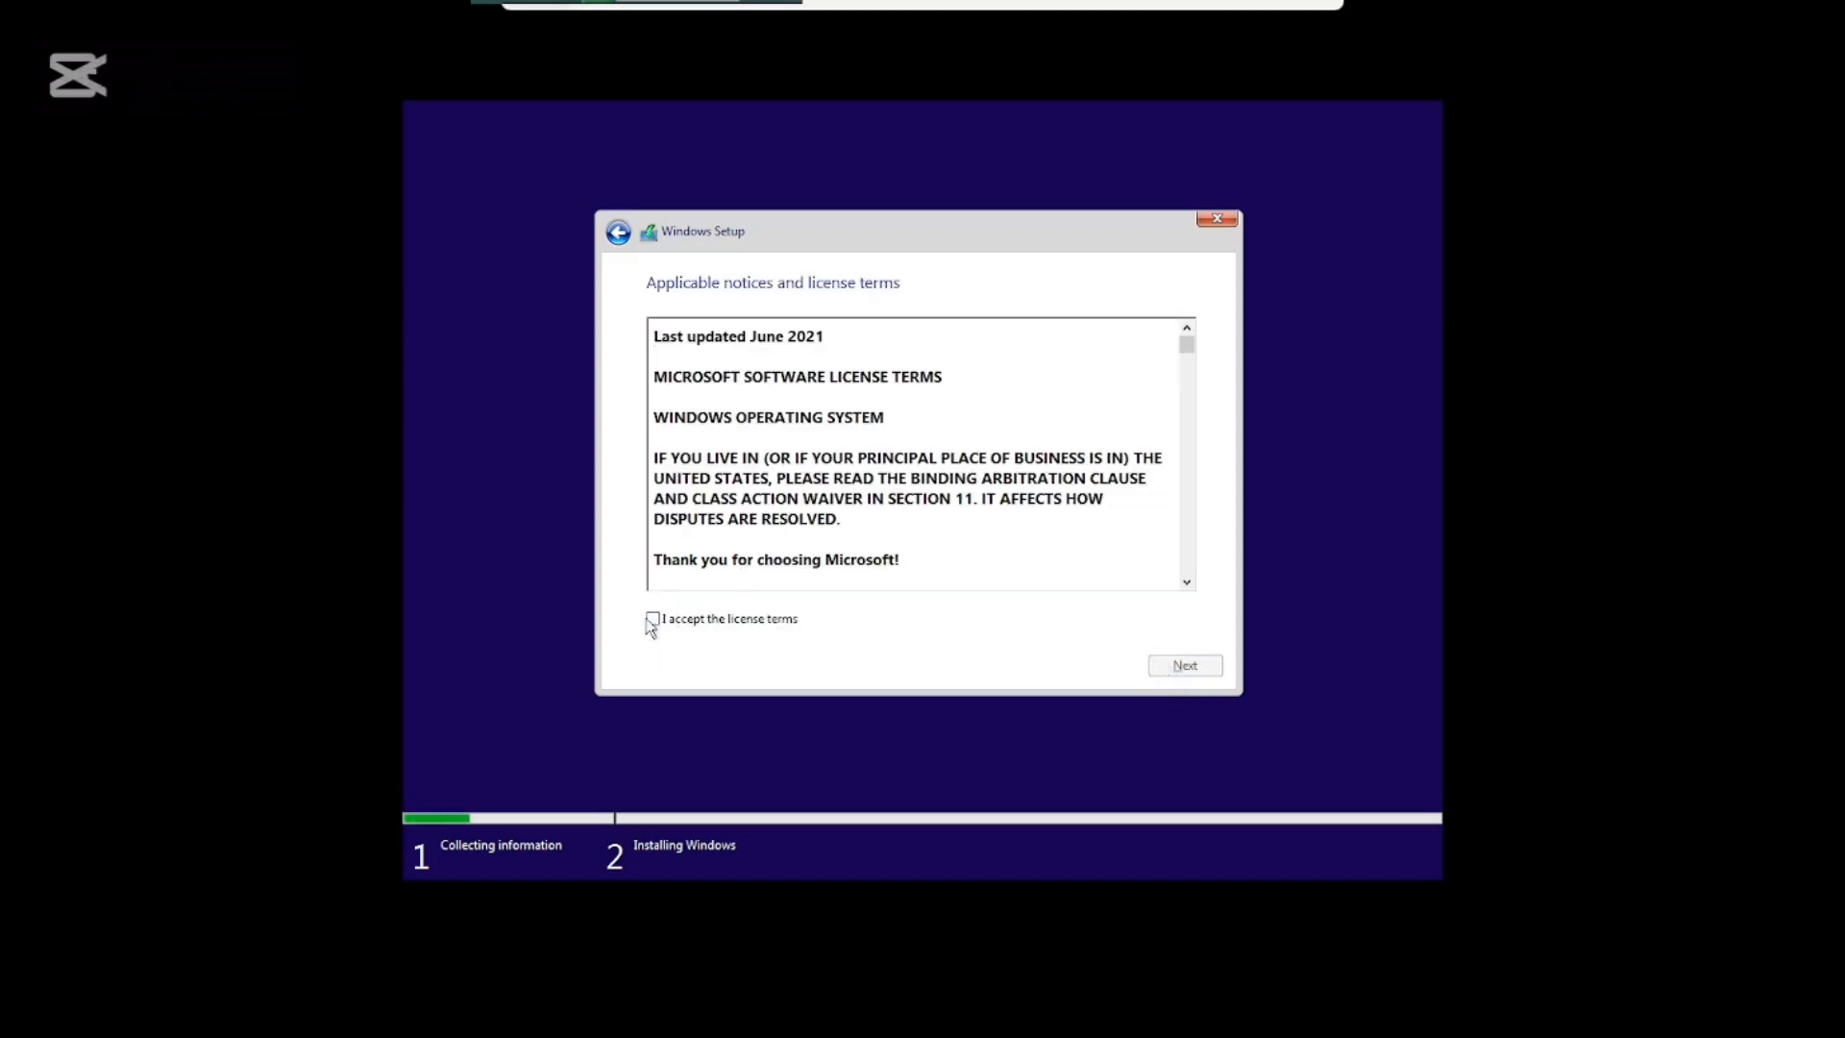
Accept the license and run a Custom install onto Drive 0's 127 GB unallocated space.
{"action": "left_click", "coordinate": [653, 620]}
{"action": "left_click", "coordinate": [1167, 668]}
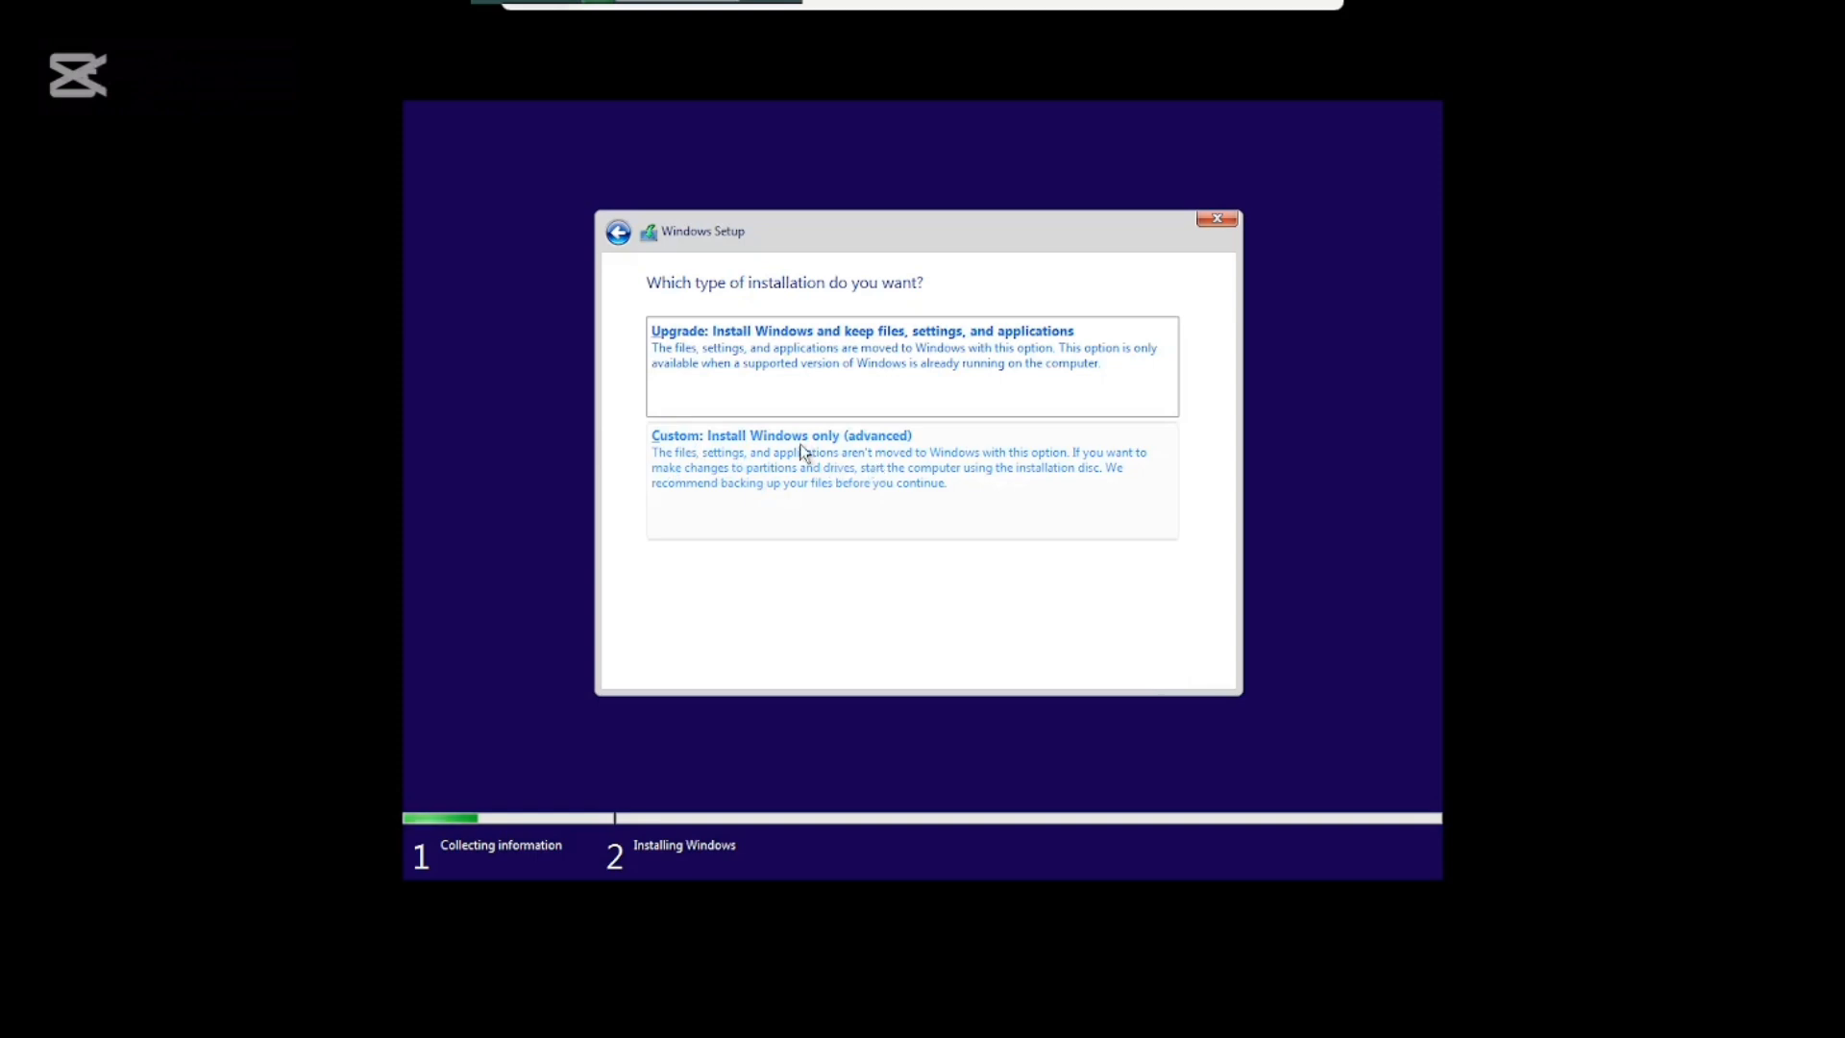
{"action": "left_click", "coordinate": [855, 449]}
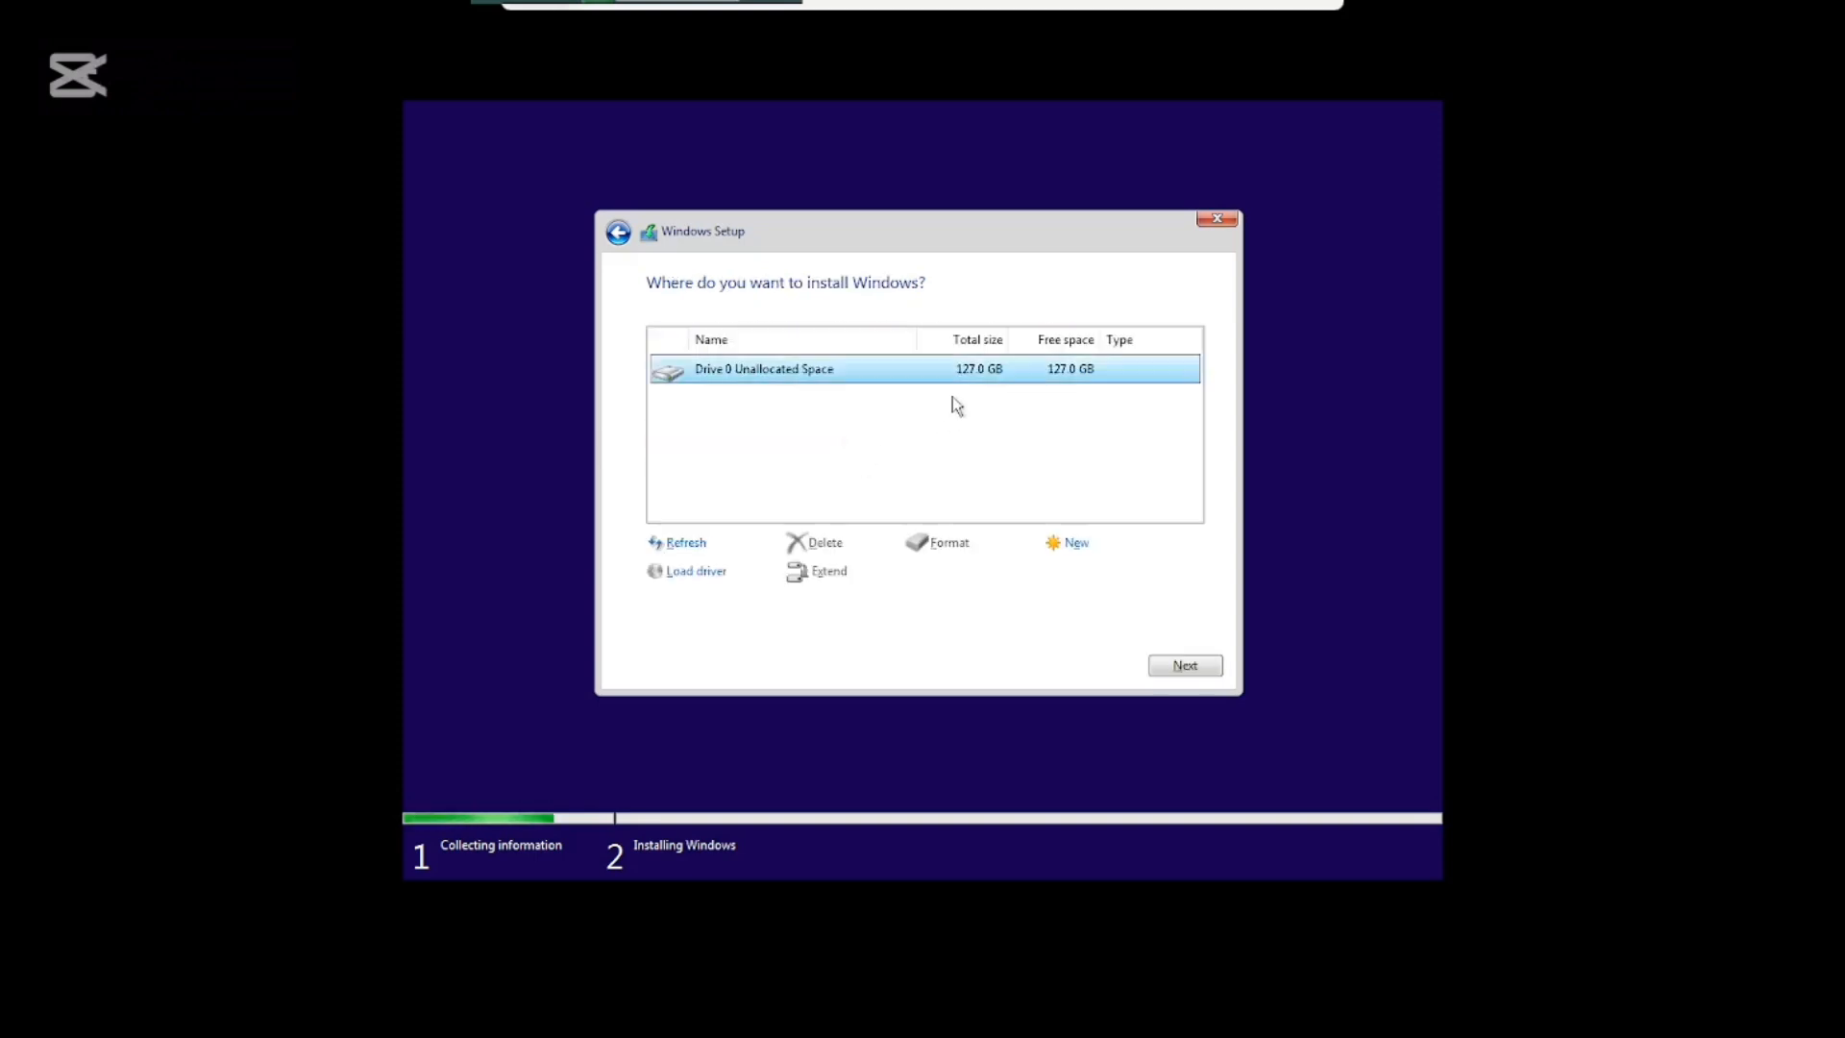
{"action": "left_click", "coordinate": [1184, 666]}
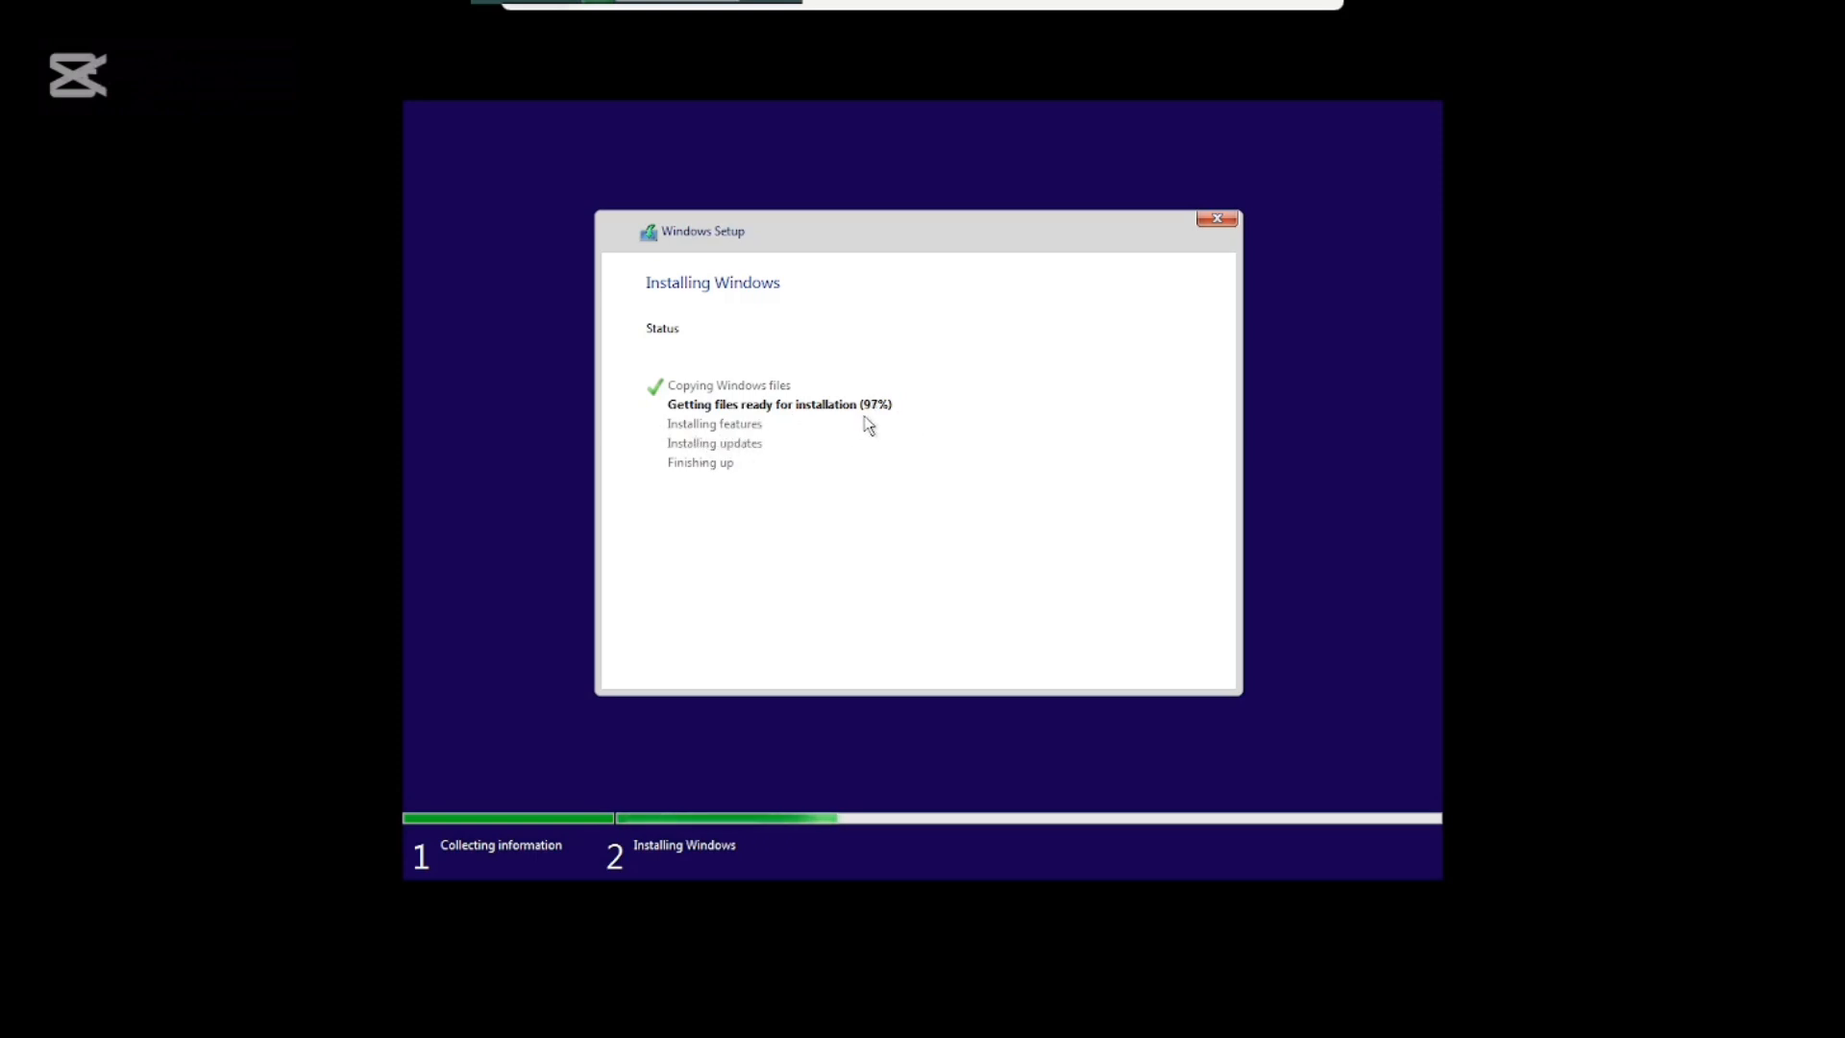
Minimize the full-screen VM connection window once setup reaches 98% preparing files.
{"action": "left_click", "coordinate": [1182, 4]}
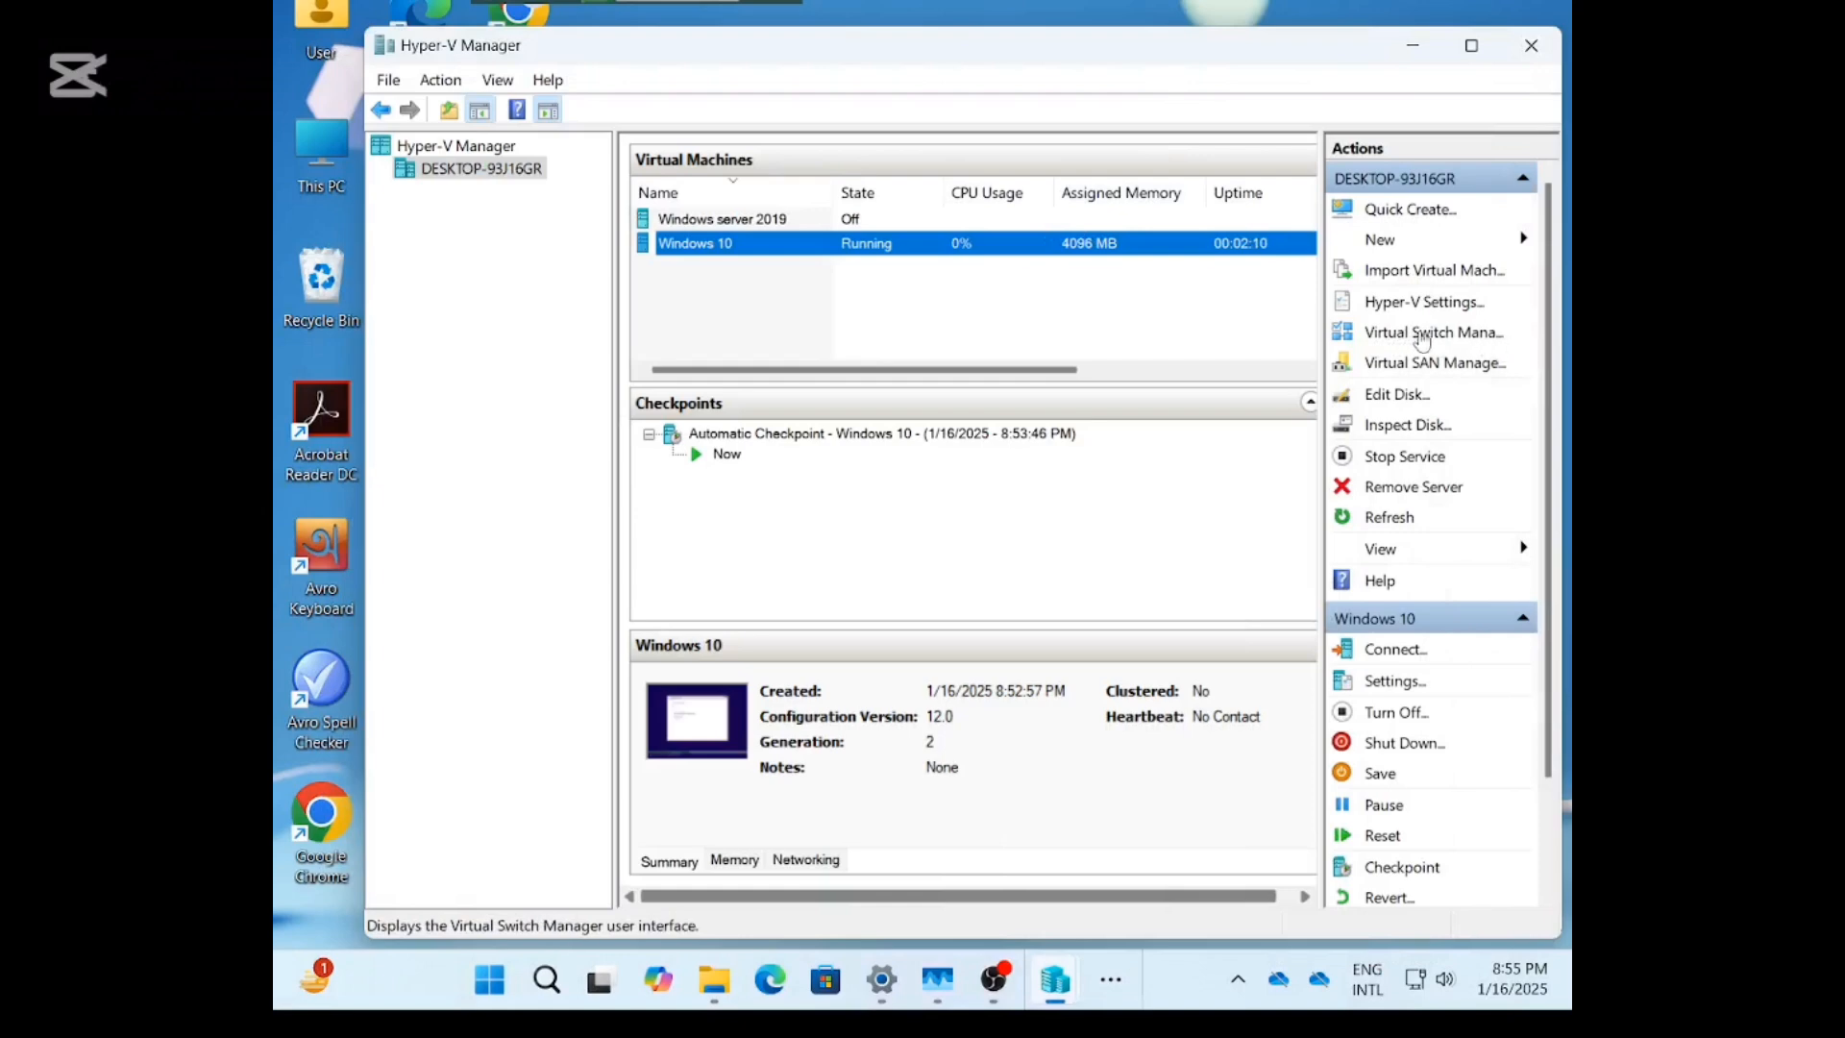
{"action": "left_click", "coordinate": [1413, 336]}
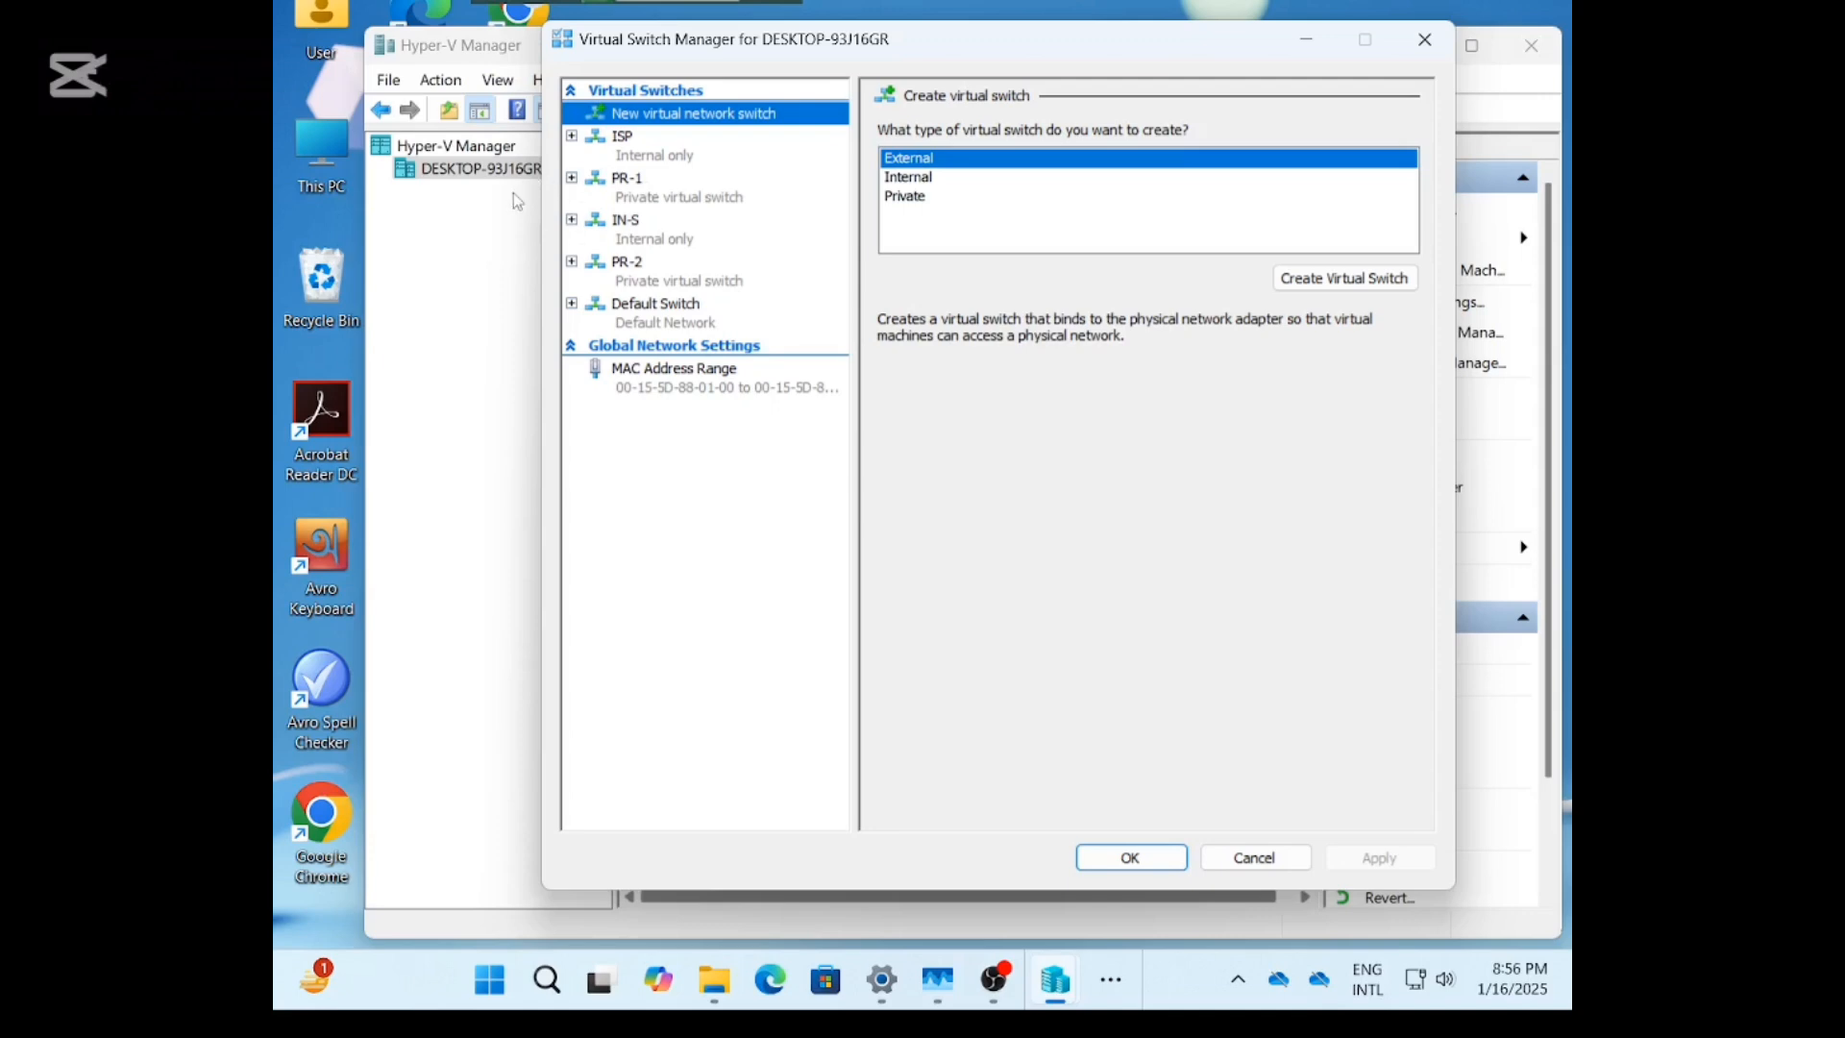
{"action": "left_click", "coordinate": [1307, 40]}
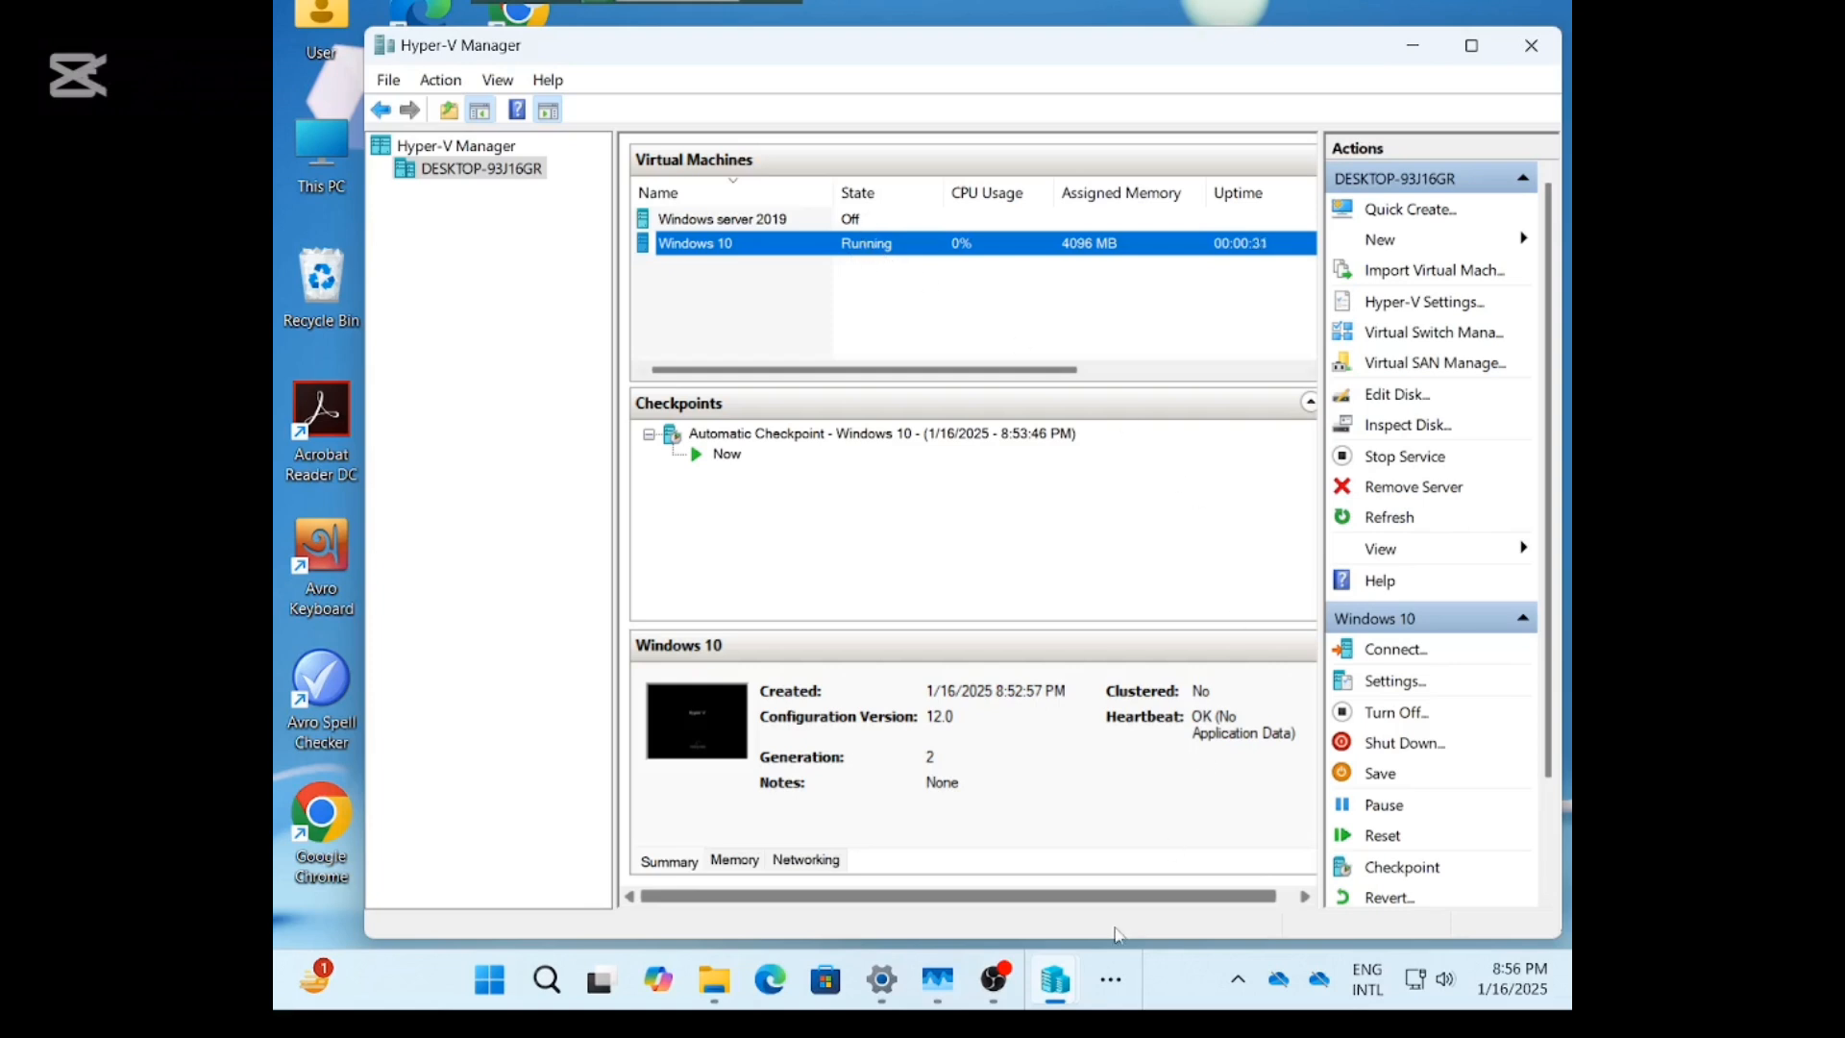
Reopen the Windows 10 VM's console from Hyper-V Manager with Connect....
{"action": "mouse_move", "coordinate": [1055, 1007]}
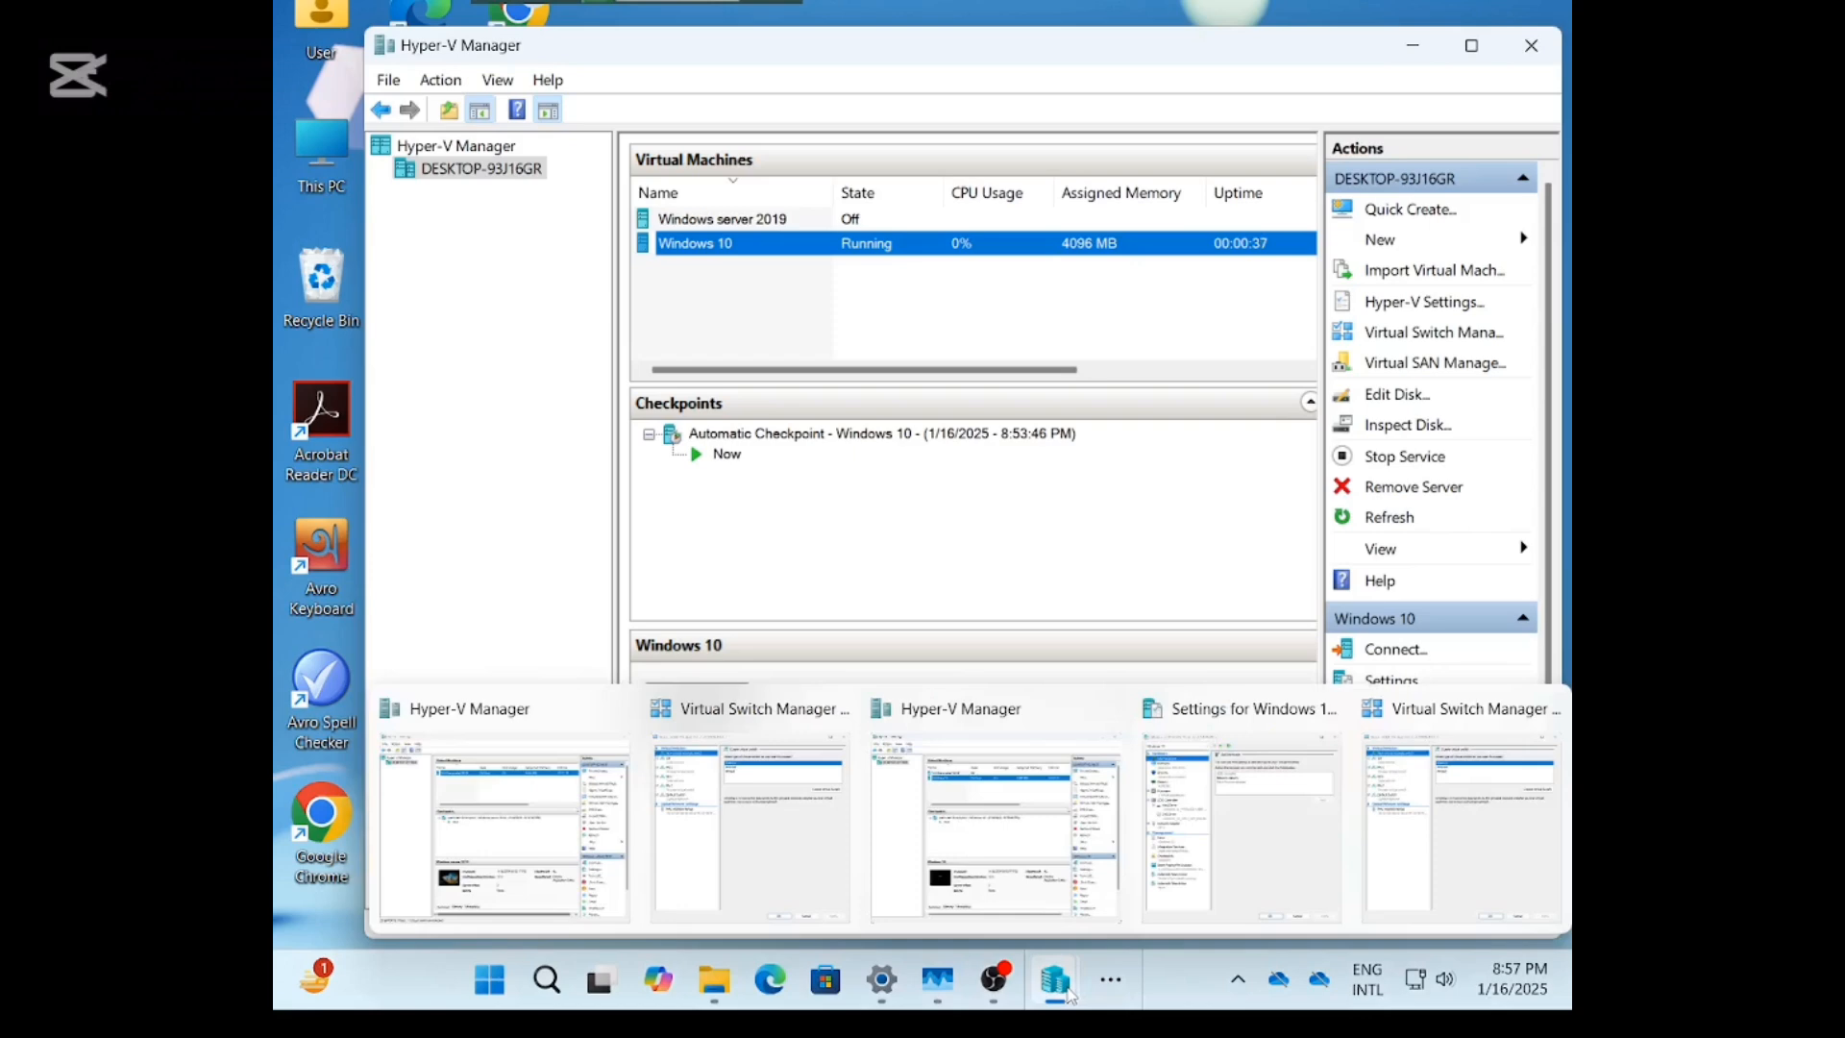
{"action": "left_click", "coordinate": [1107, 984]}
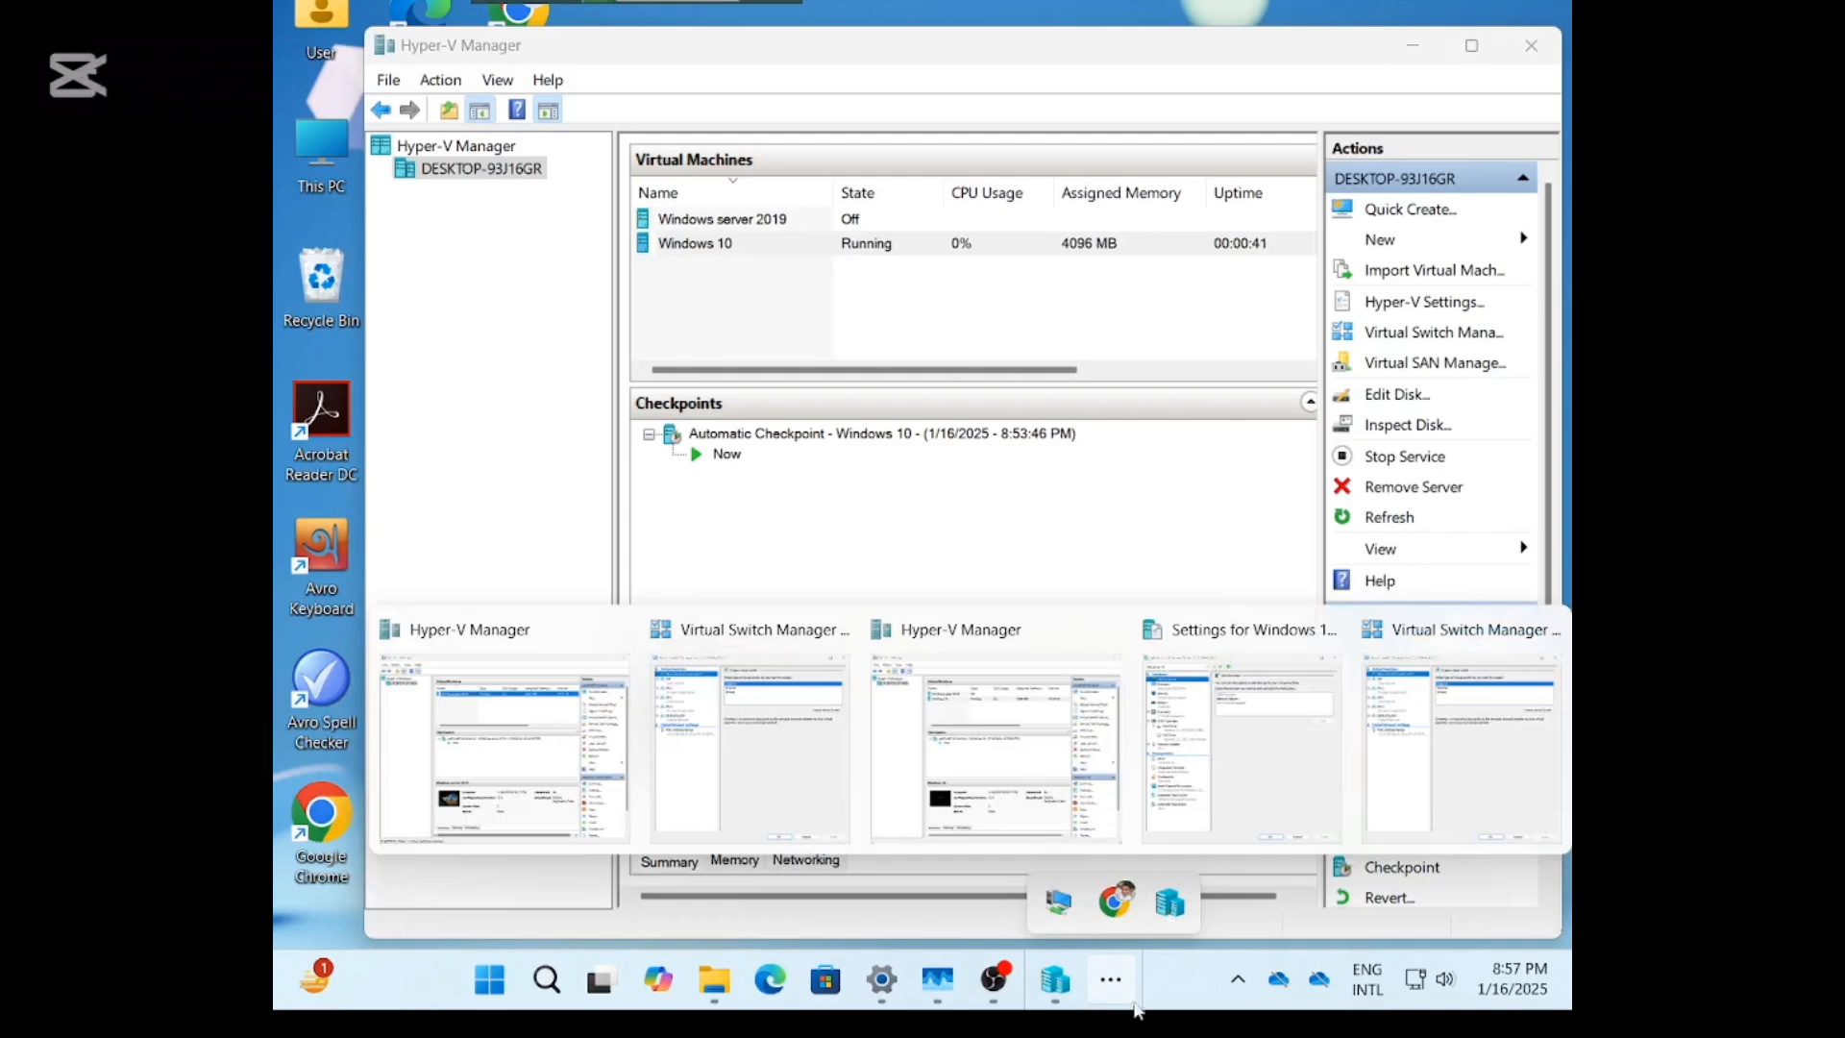
{"action": "left_click", "coordinate": [1130, 959]}
{"action": "left_click", "coordinate": [719, 733]}
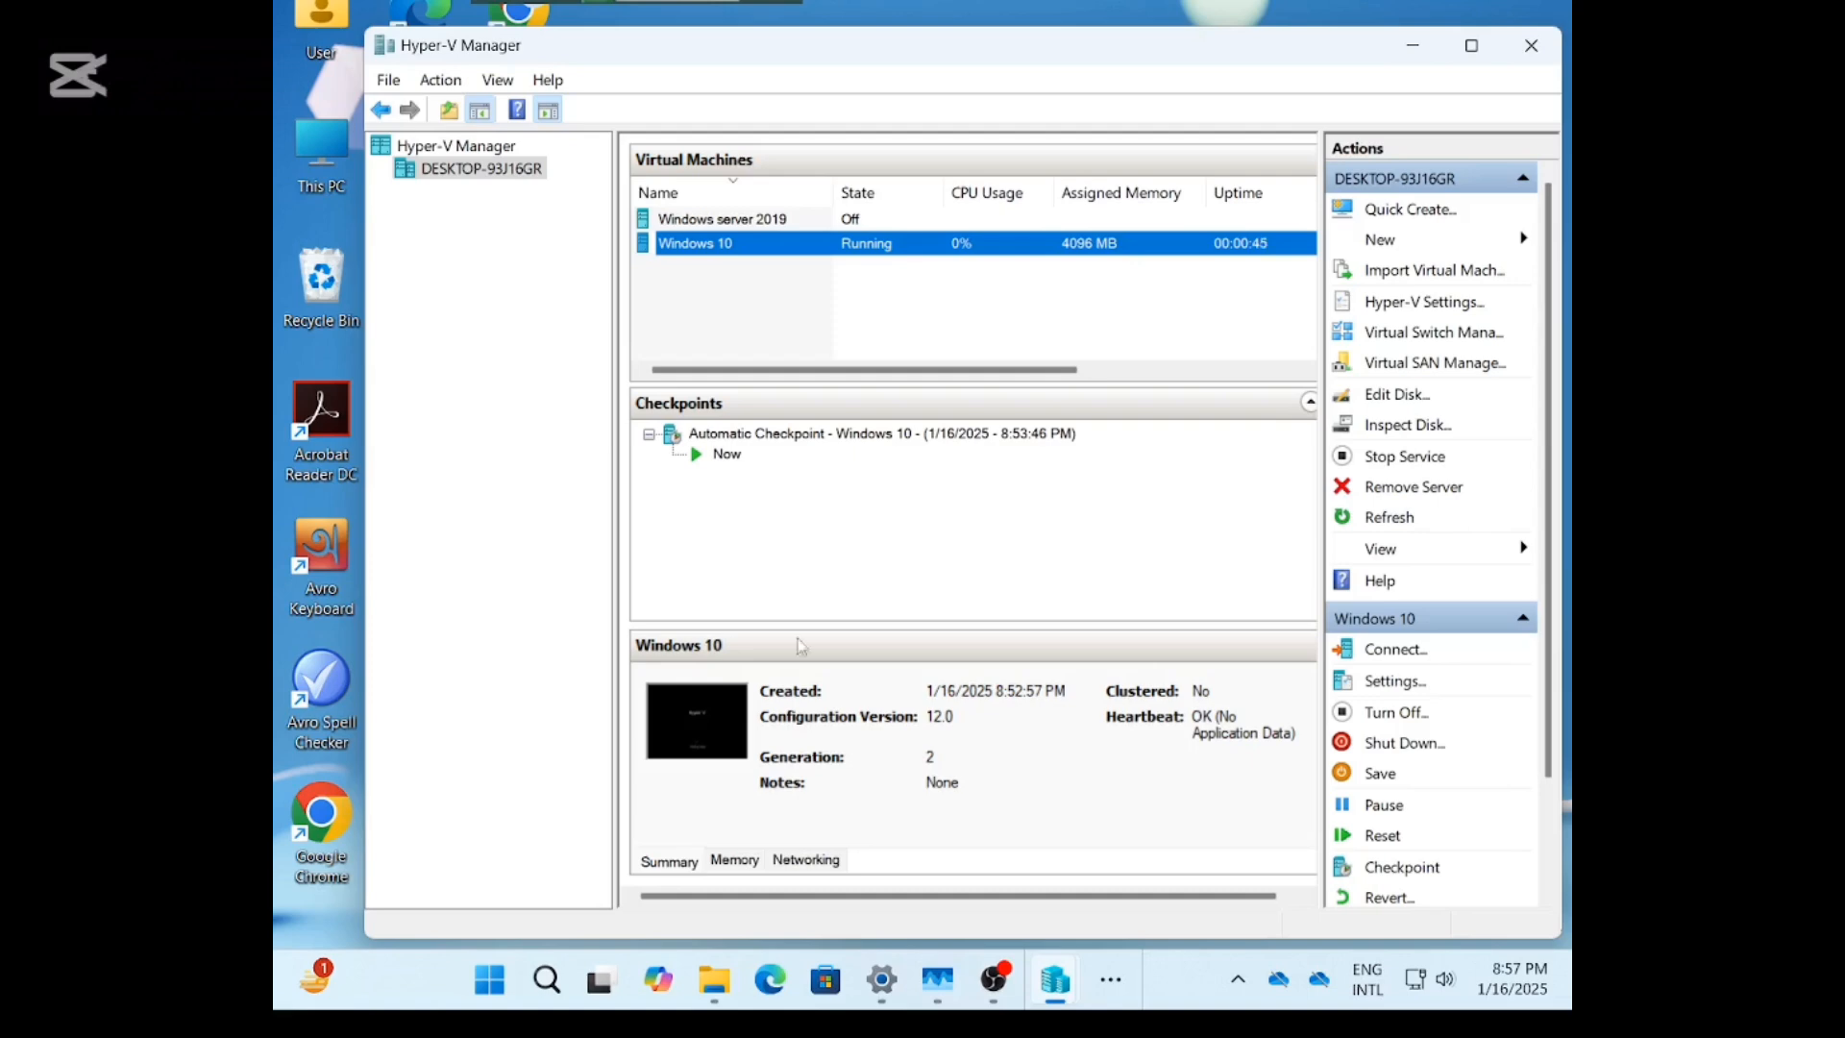
{"action": "right_click", "coordinate": [858, 242]}
{"action": "left_click", "coordinate": [911, 264]}
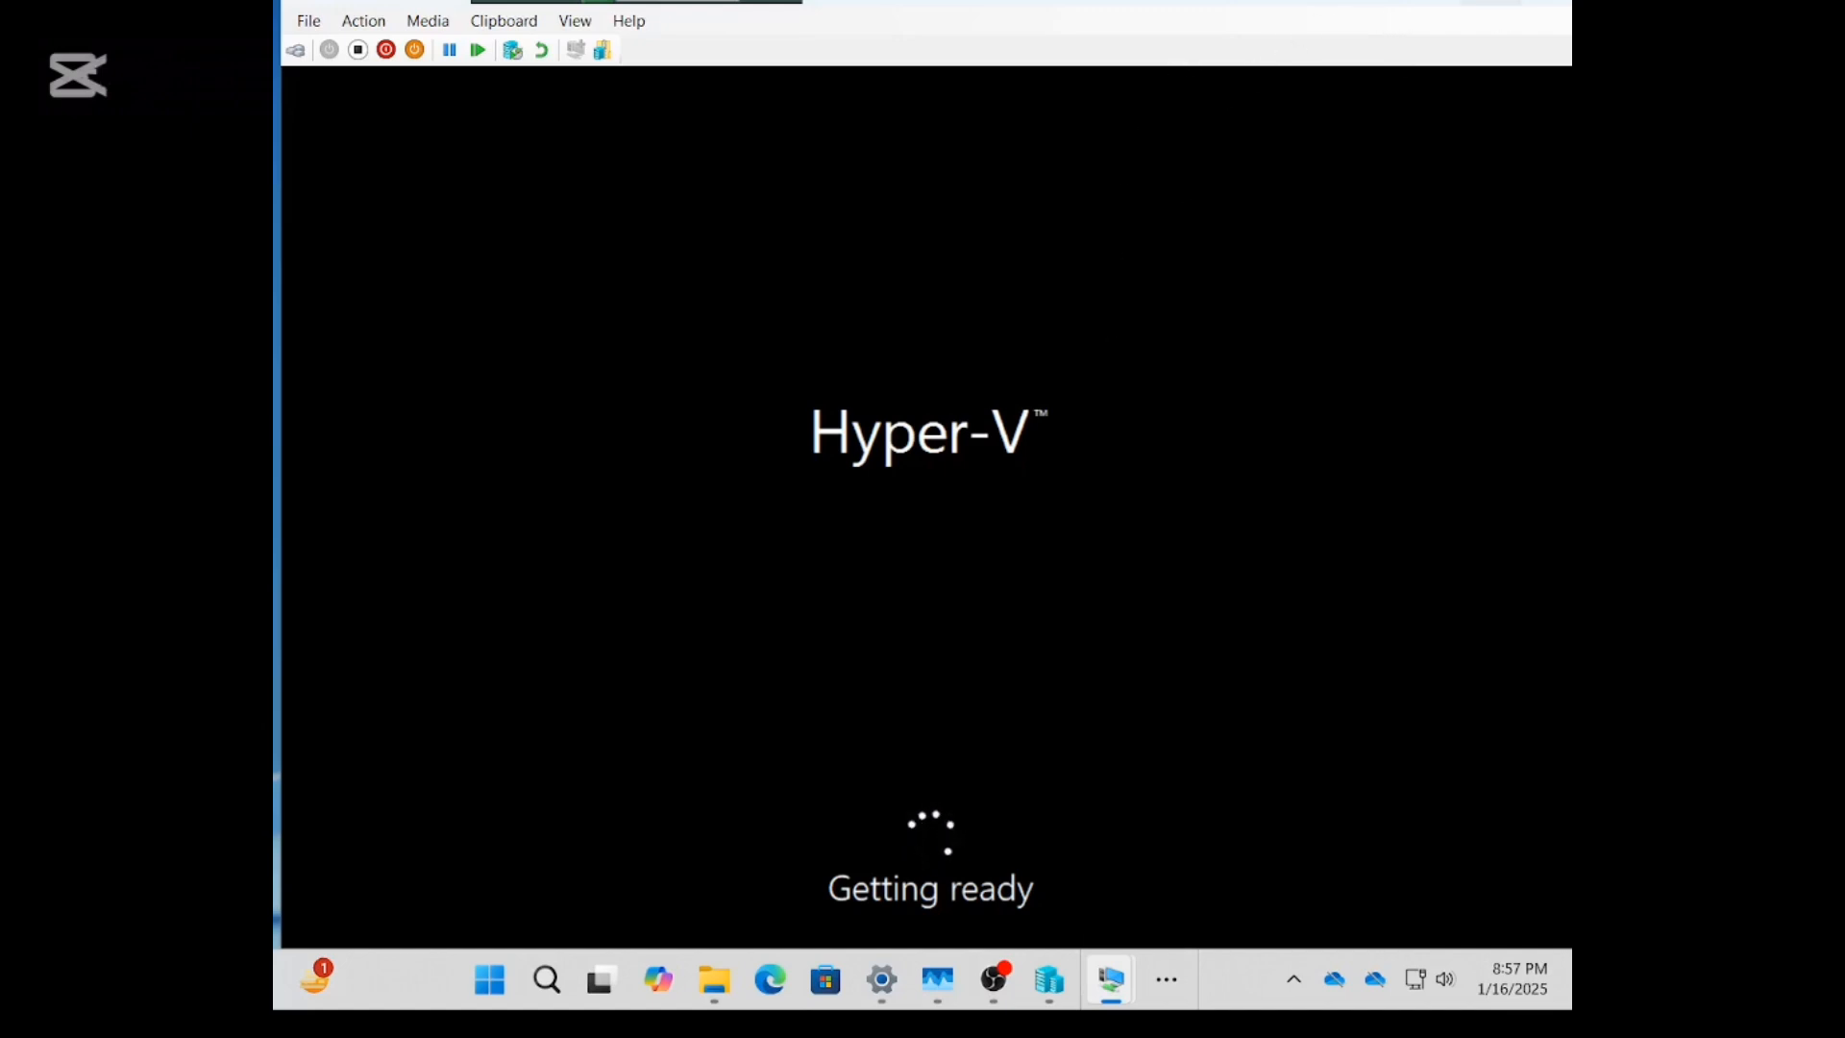
Switch the VM Connection window to full screen and wait for the region question.
{"action": "left_click", "coordinate": [1491, 2]}
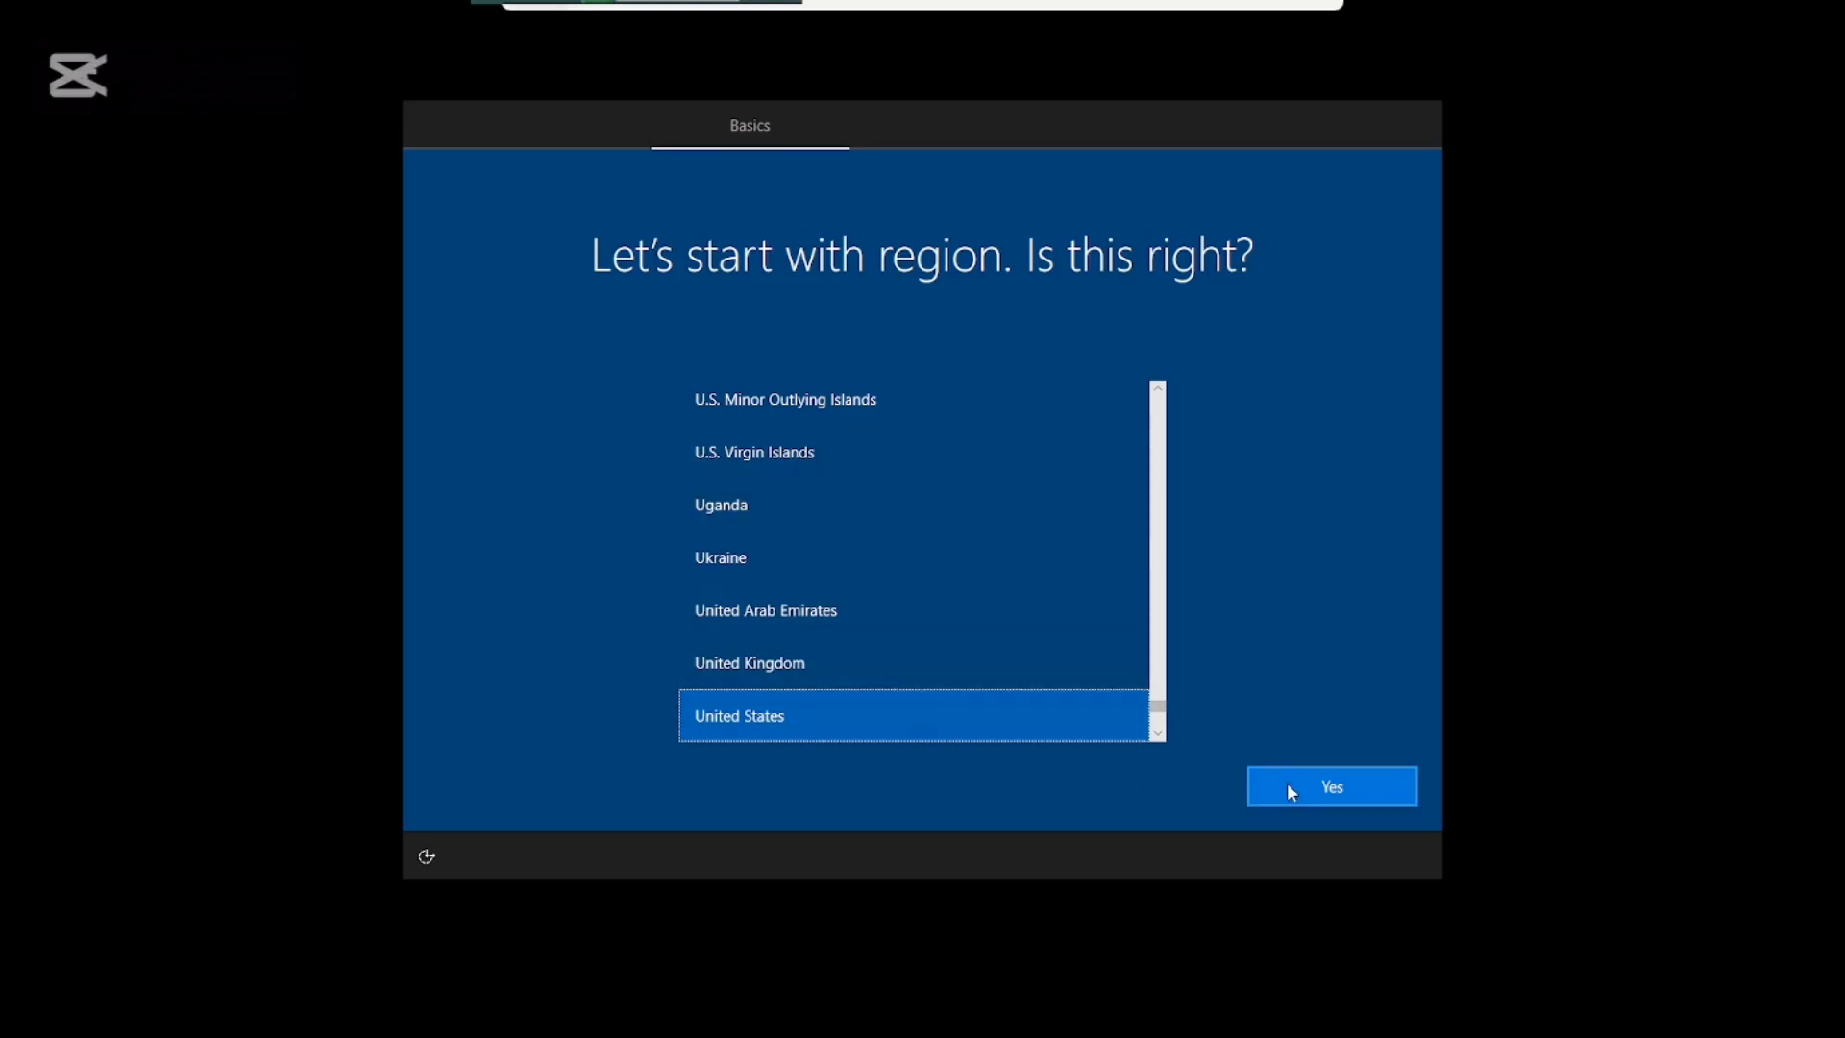
Accept United States region and US keyboard, skip a second layout, and choose limited setup without internet.
{"action": "left_click", "coordinate": [1288, 784]}
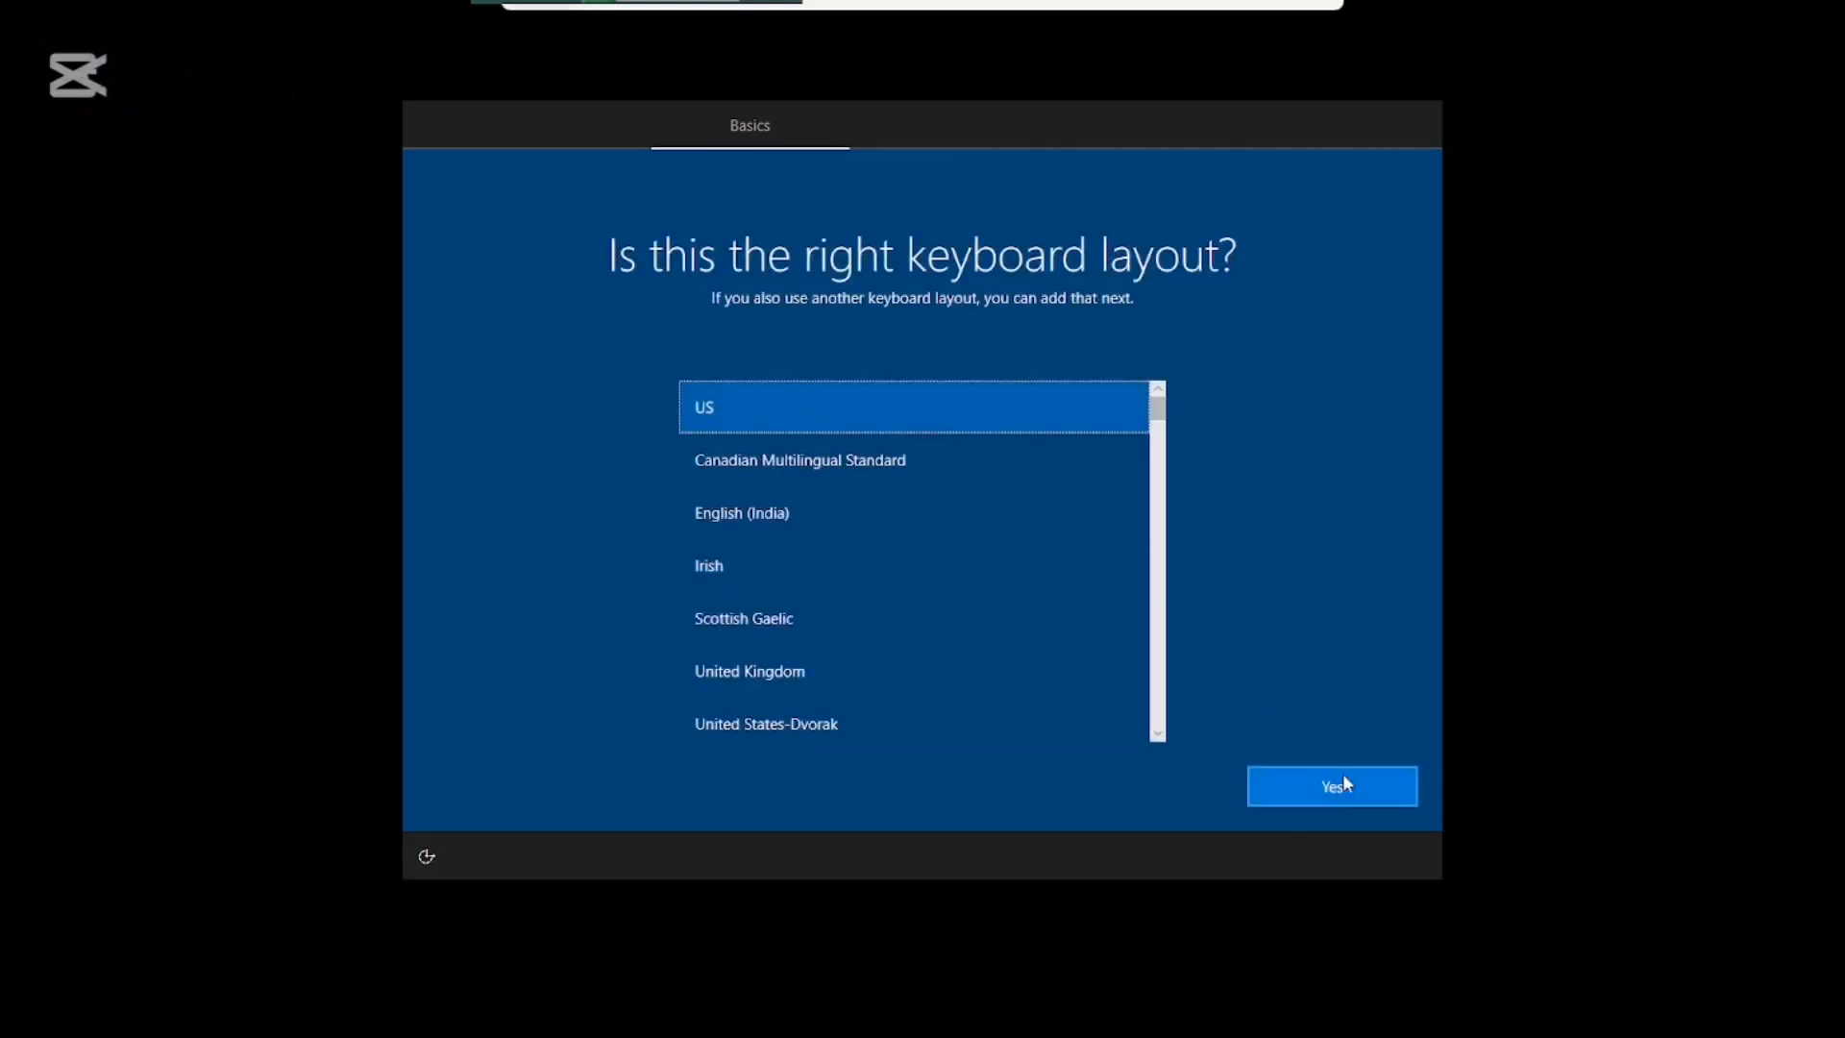
{"action": "left_click", "coordinate": [1341, 783]}
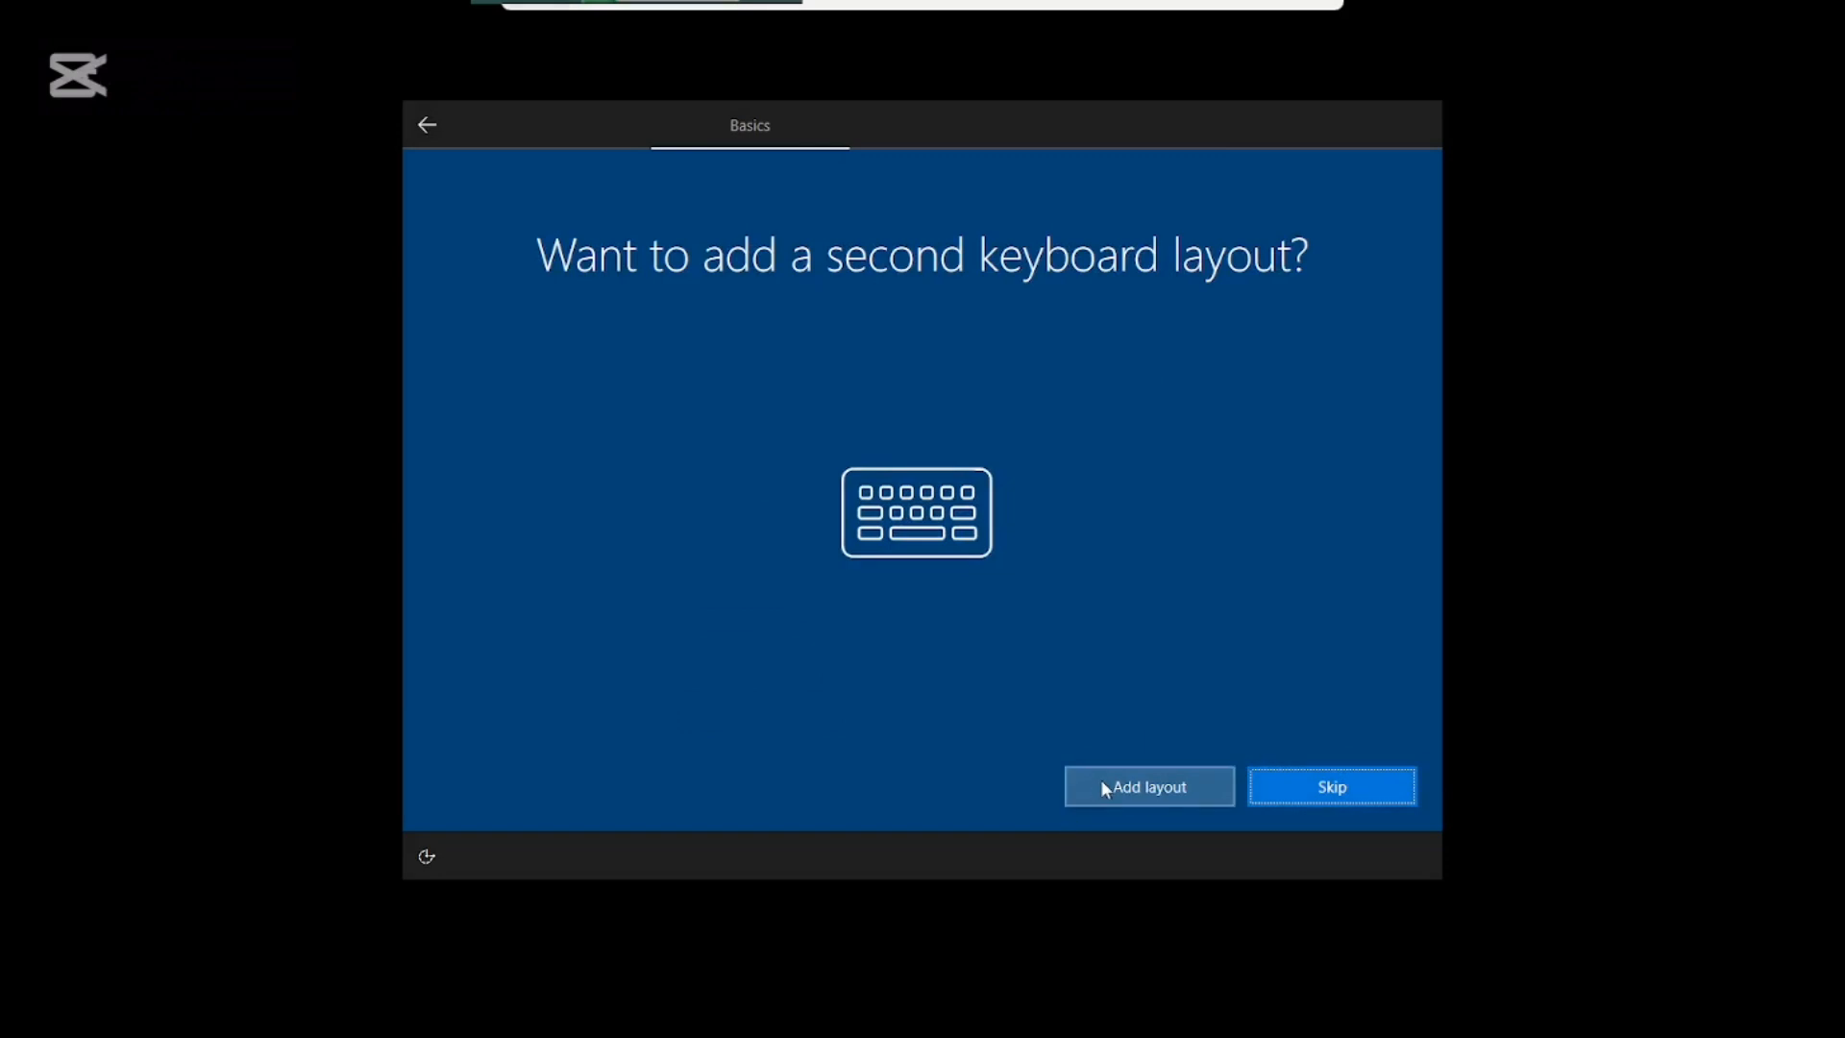
{"action": "left_click", "coordinate": [1378, 782]}
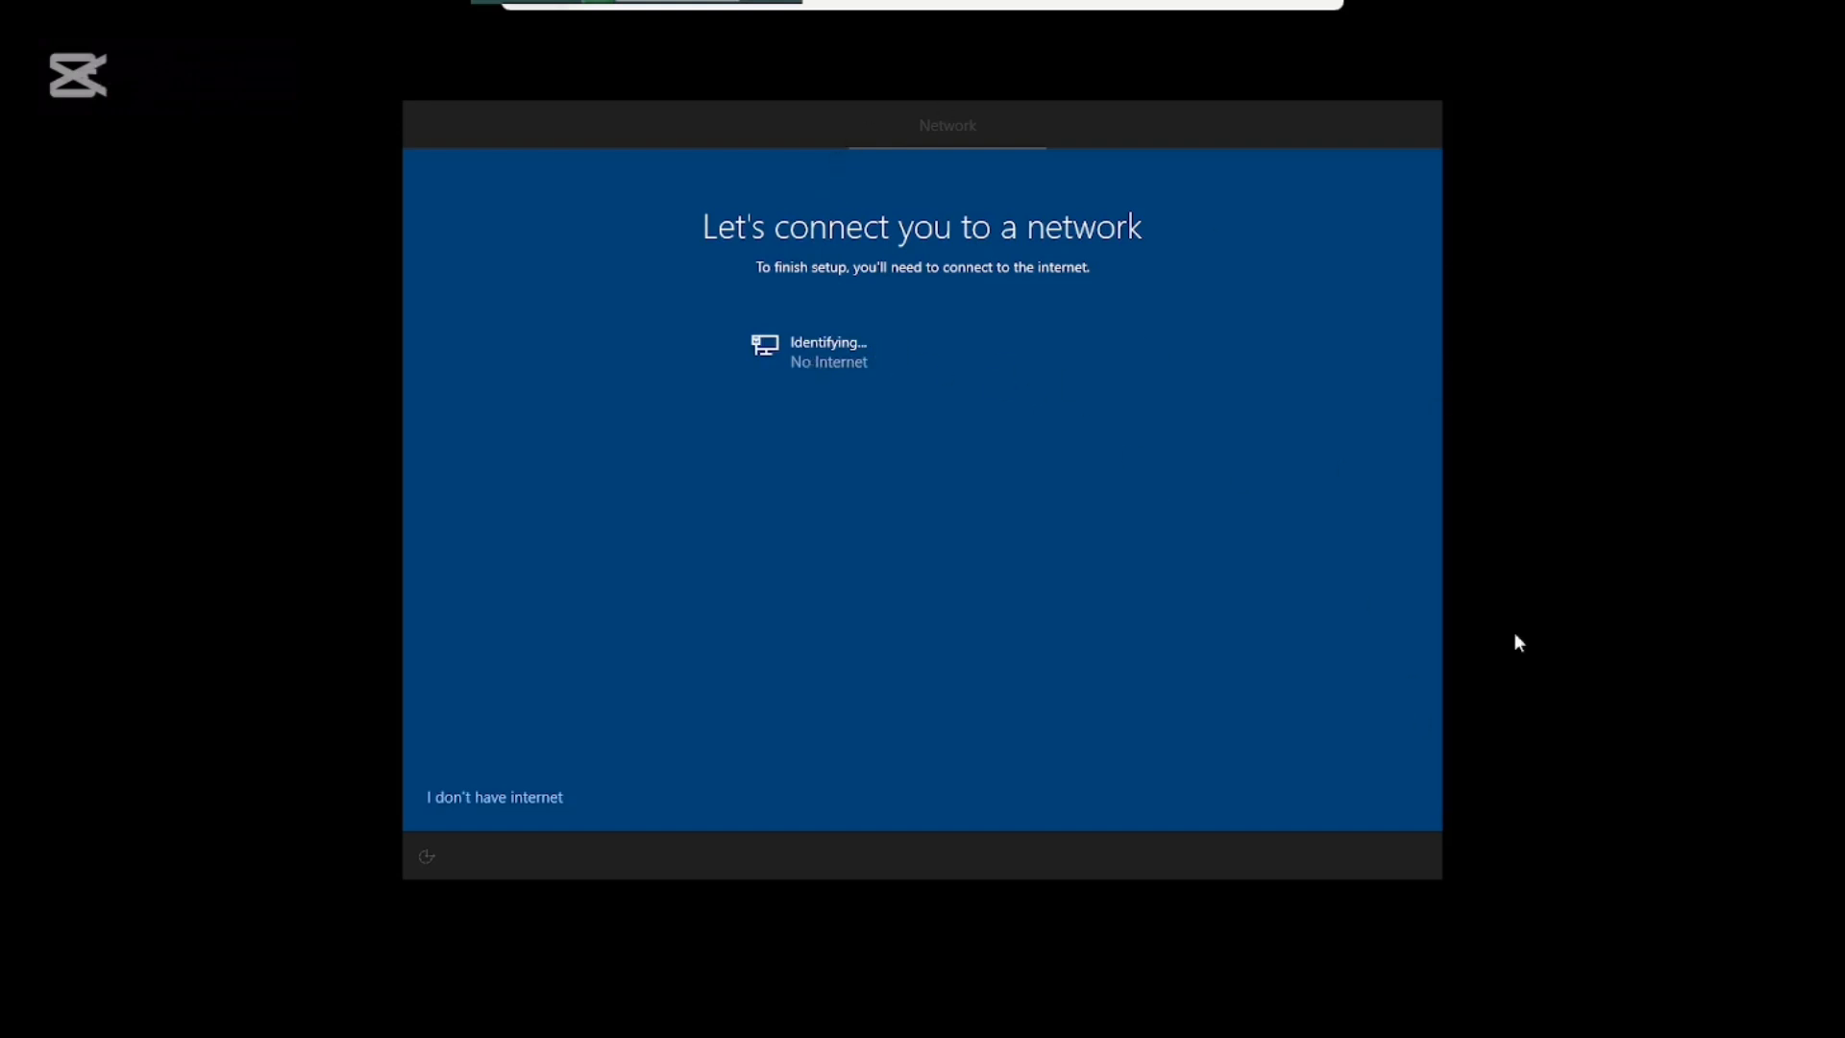
{"action": "left_click", "coordinate": [479, 799]}
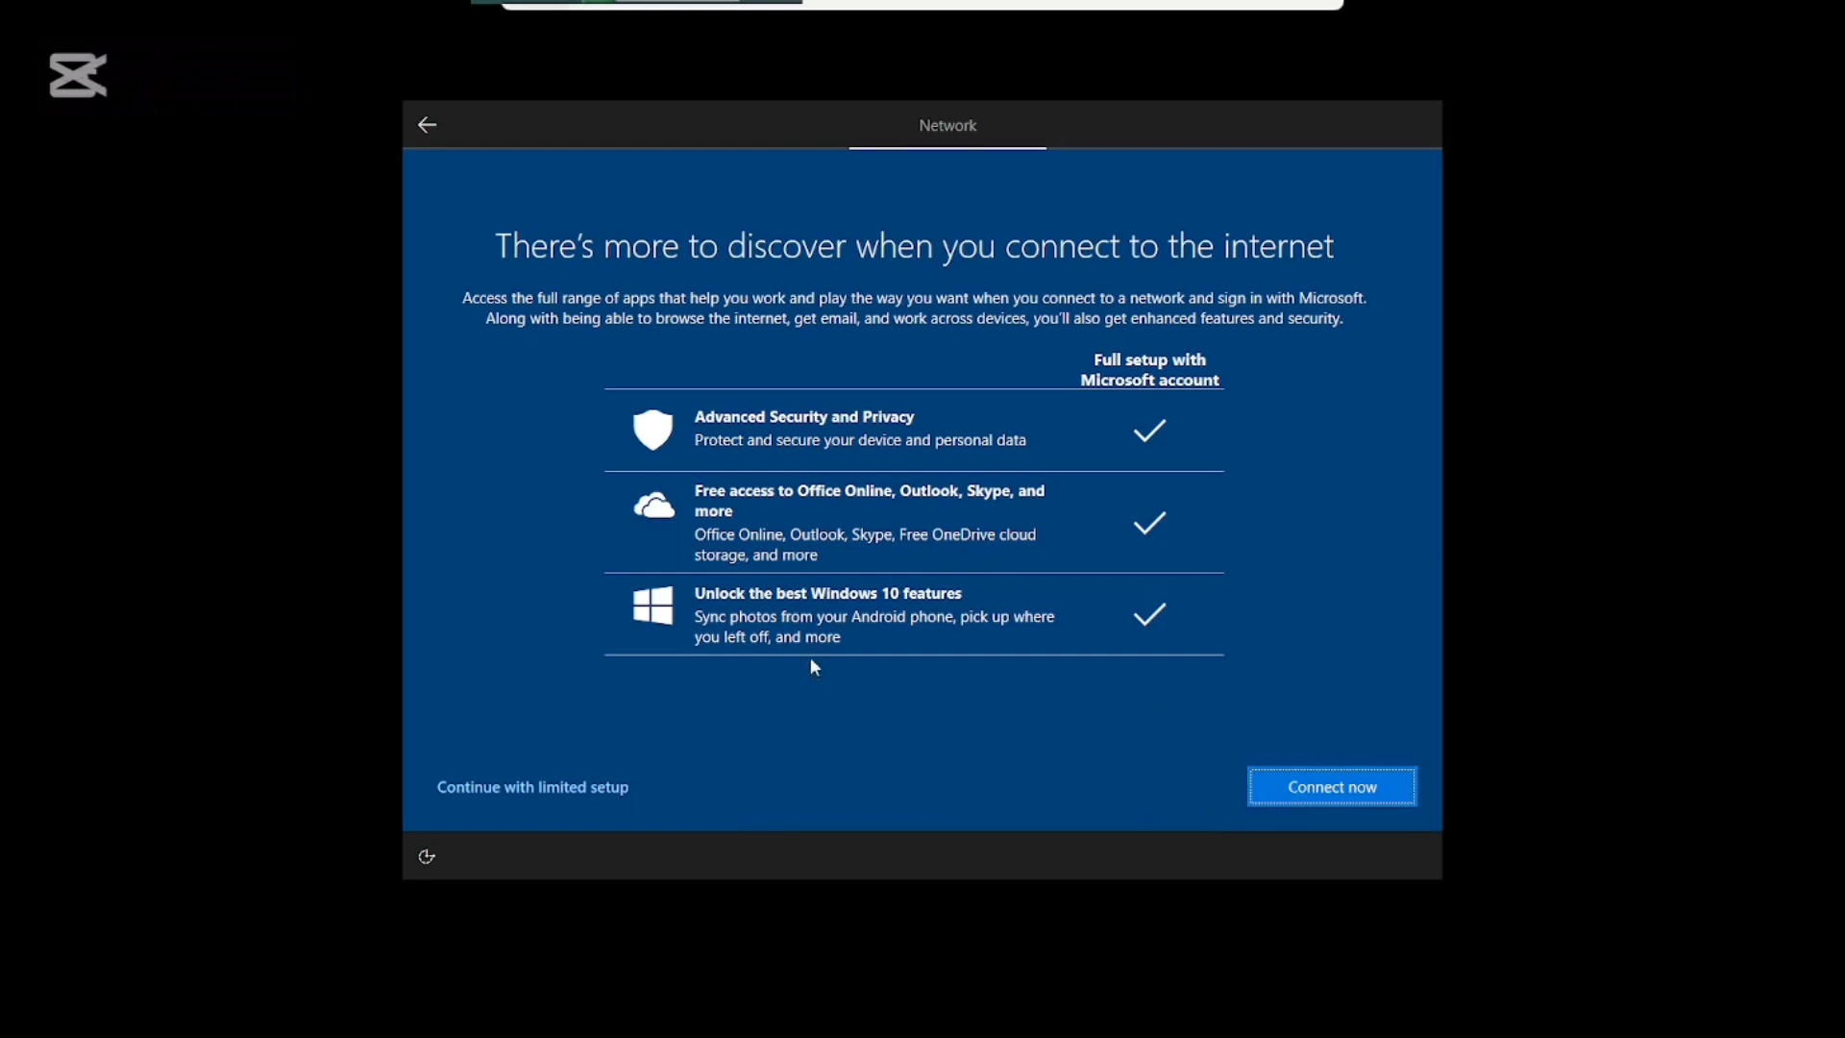
{"action": "left_click", "coordinate": [542, 780]}
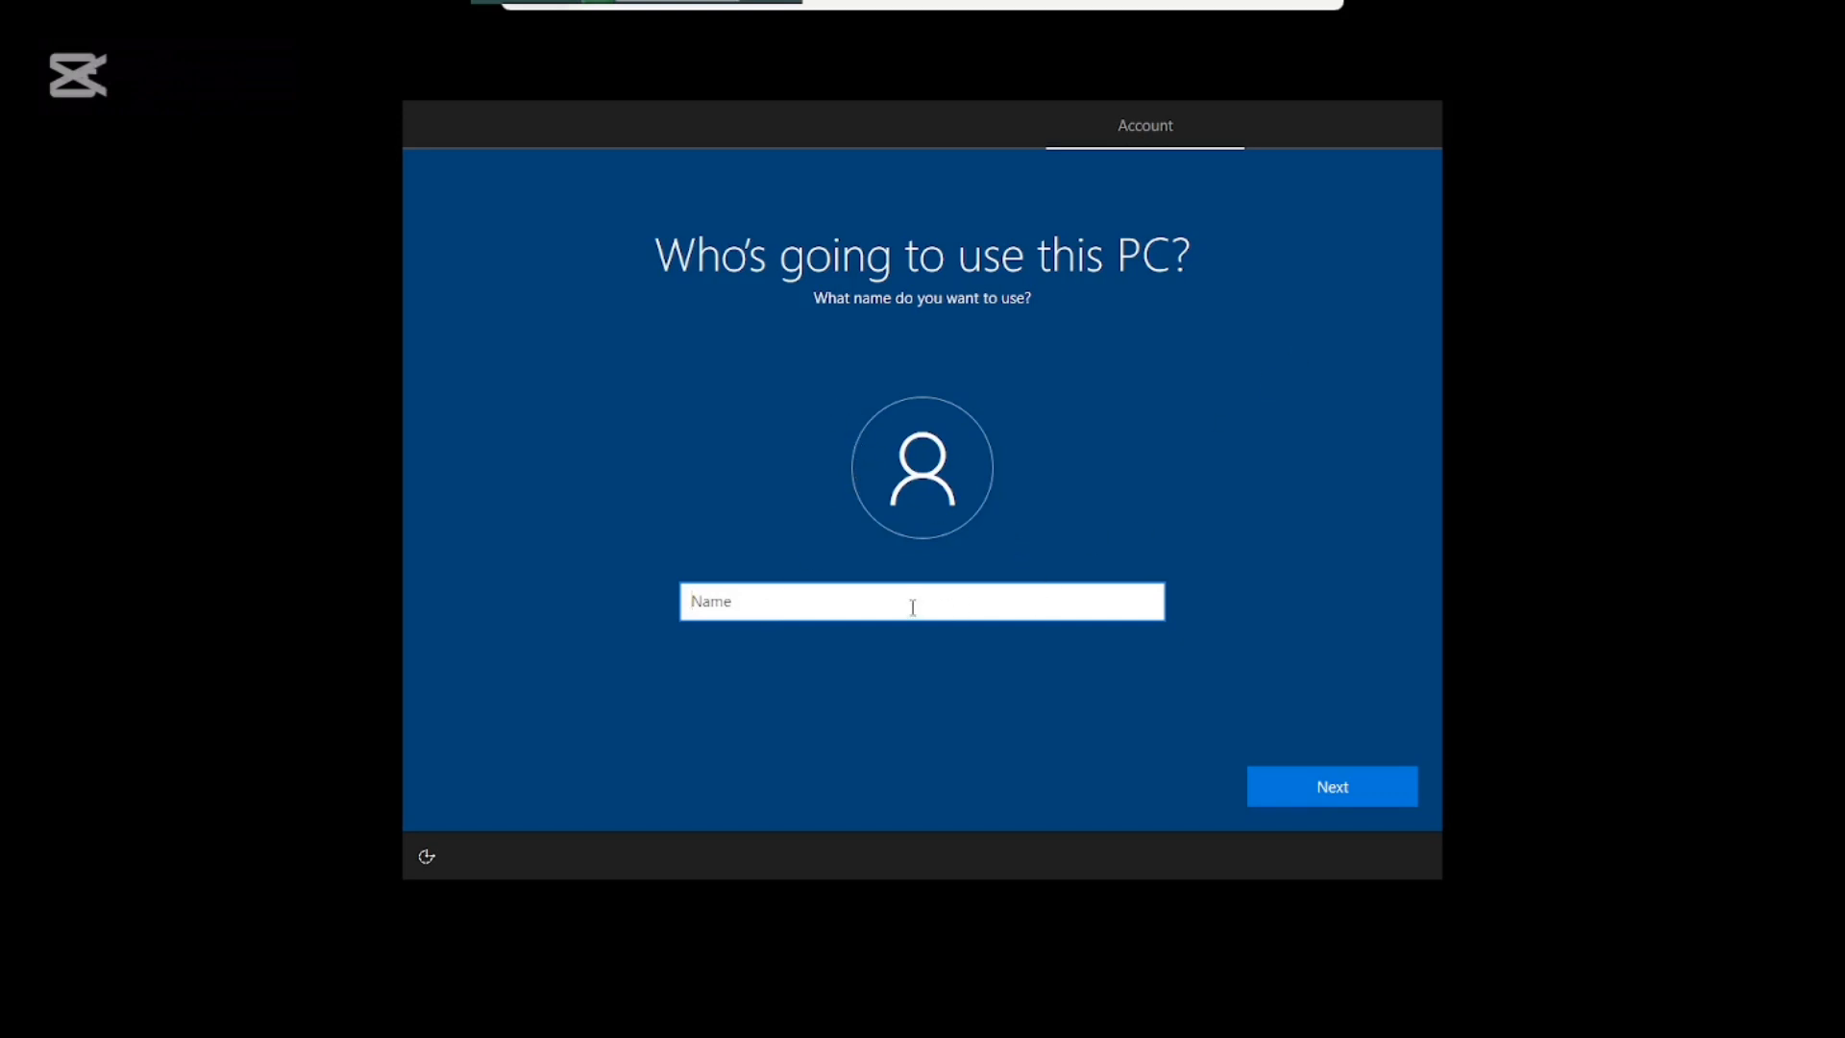
Enter the local account's user name, then type and confirm its password.
{"action": "type", "text": "NAZRUL ISLAM"}
{"action": "left_click", "coordinate": [1371, 782]}
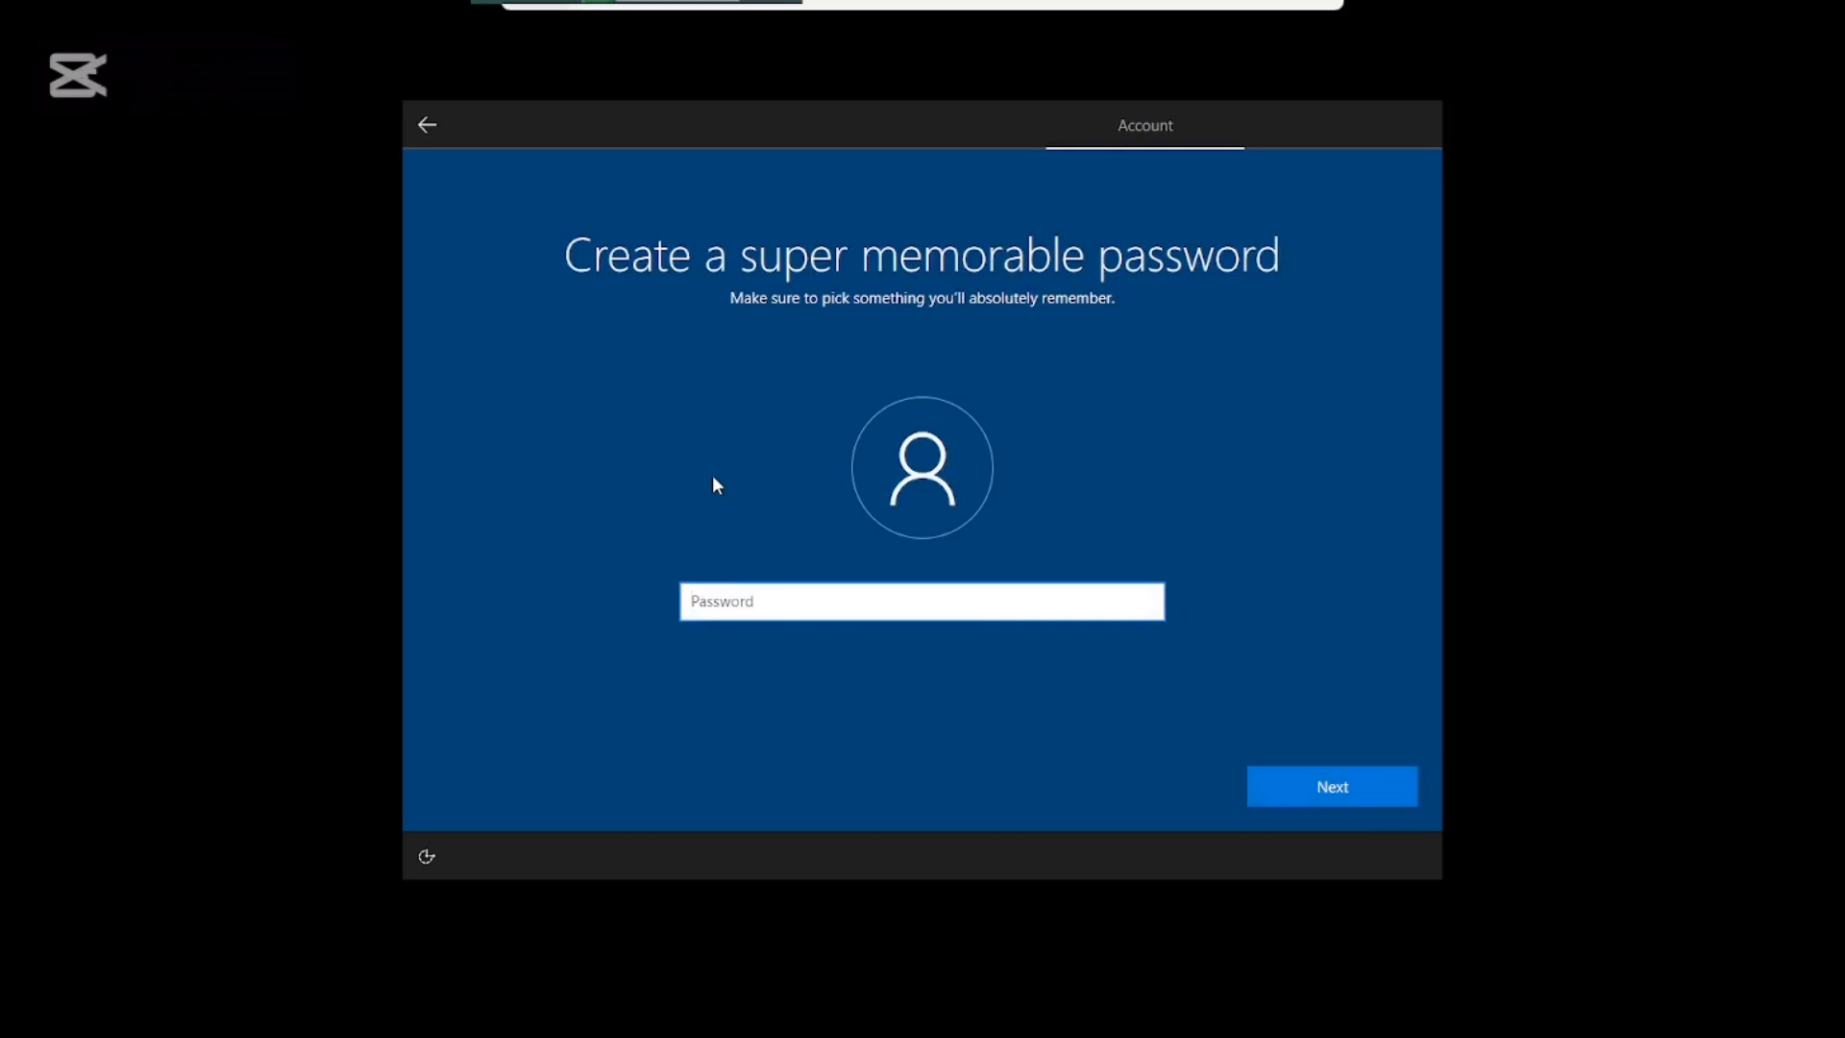
{"action": "type", "text": "****"}
{"action": "left_click", "coordinate": [1351, 778]}
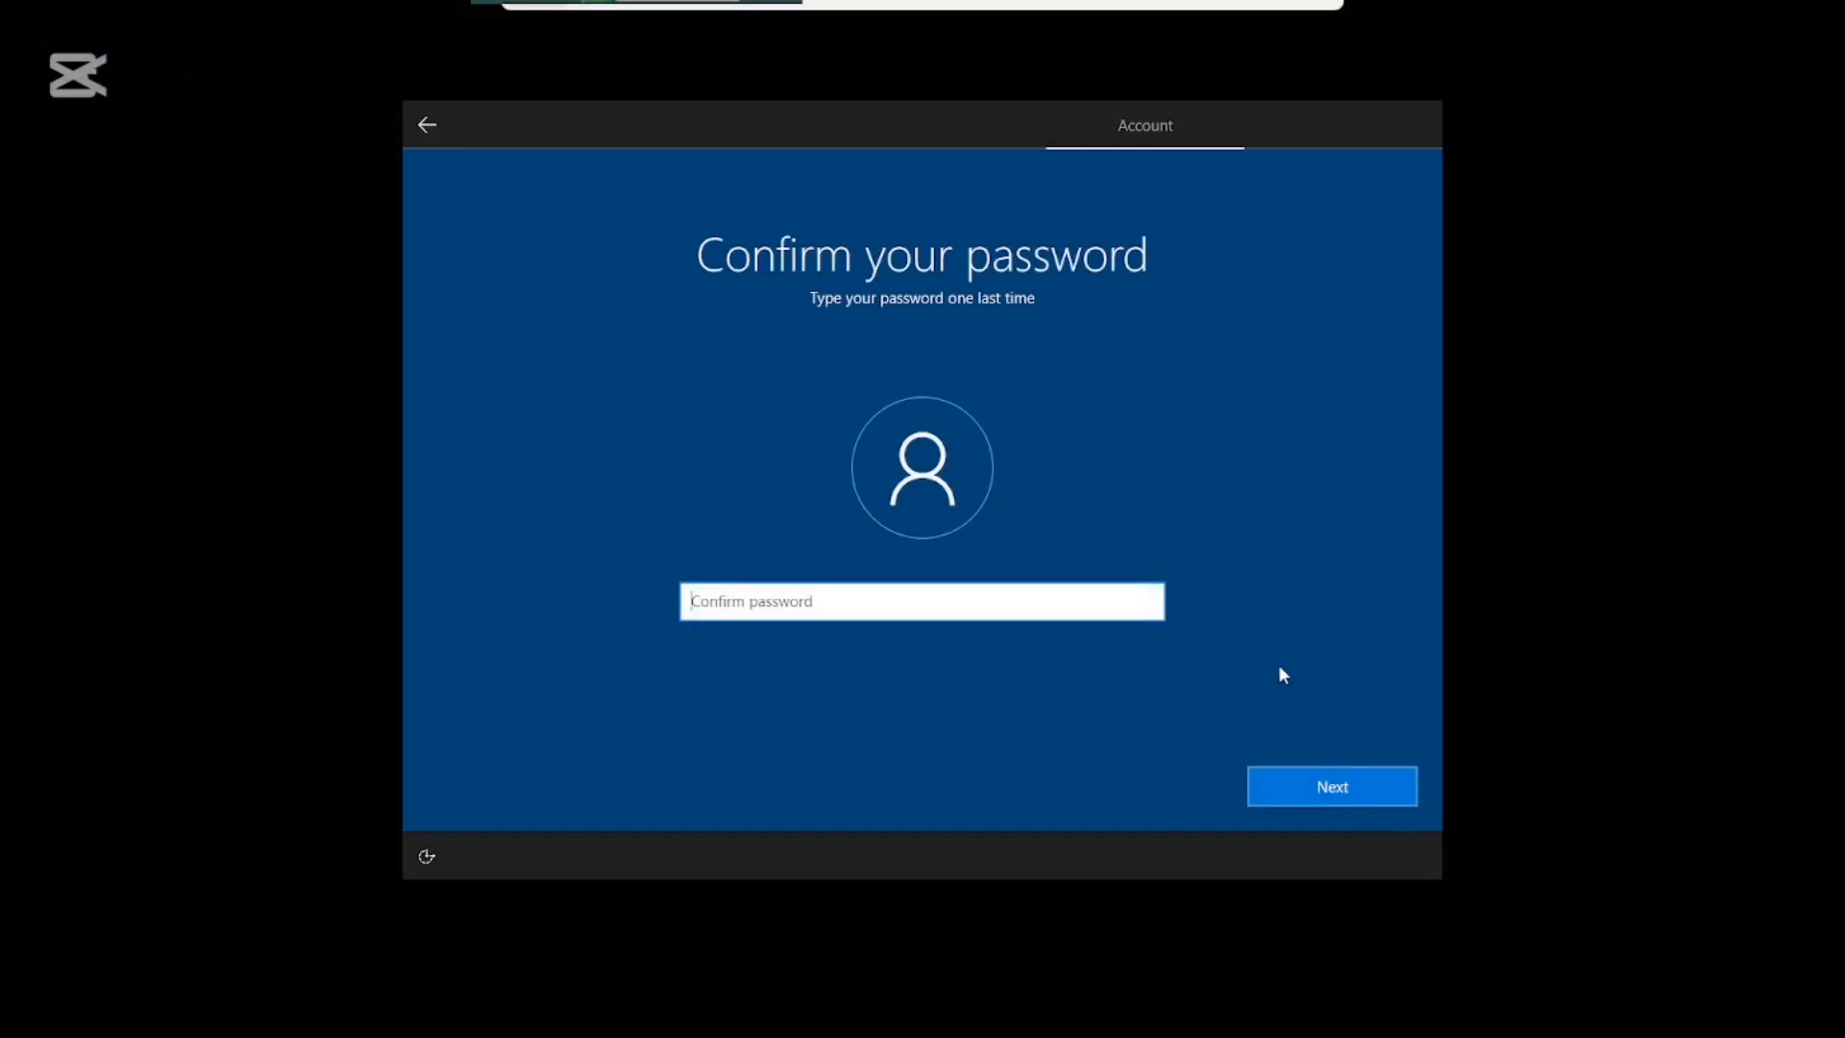
{"action": "type", "text": "****"}
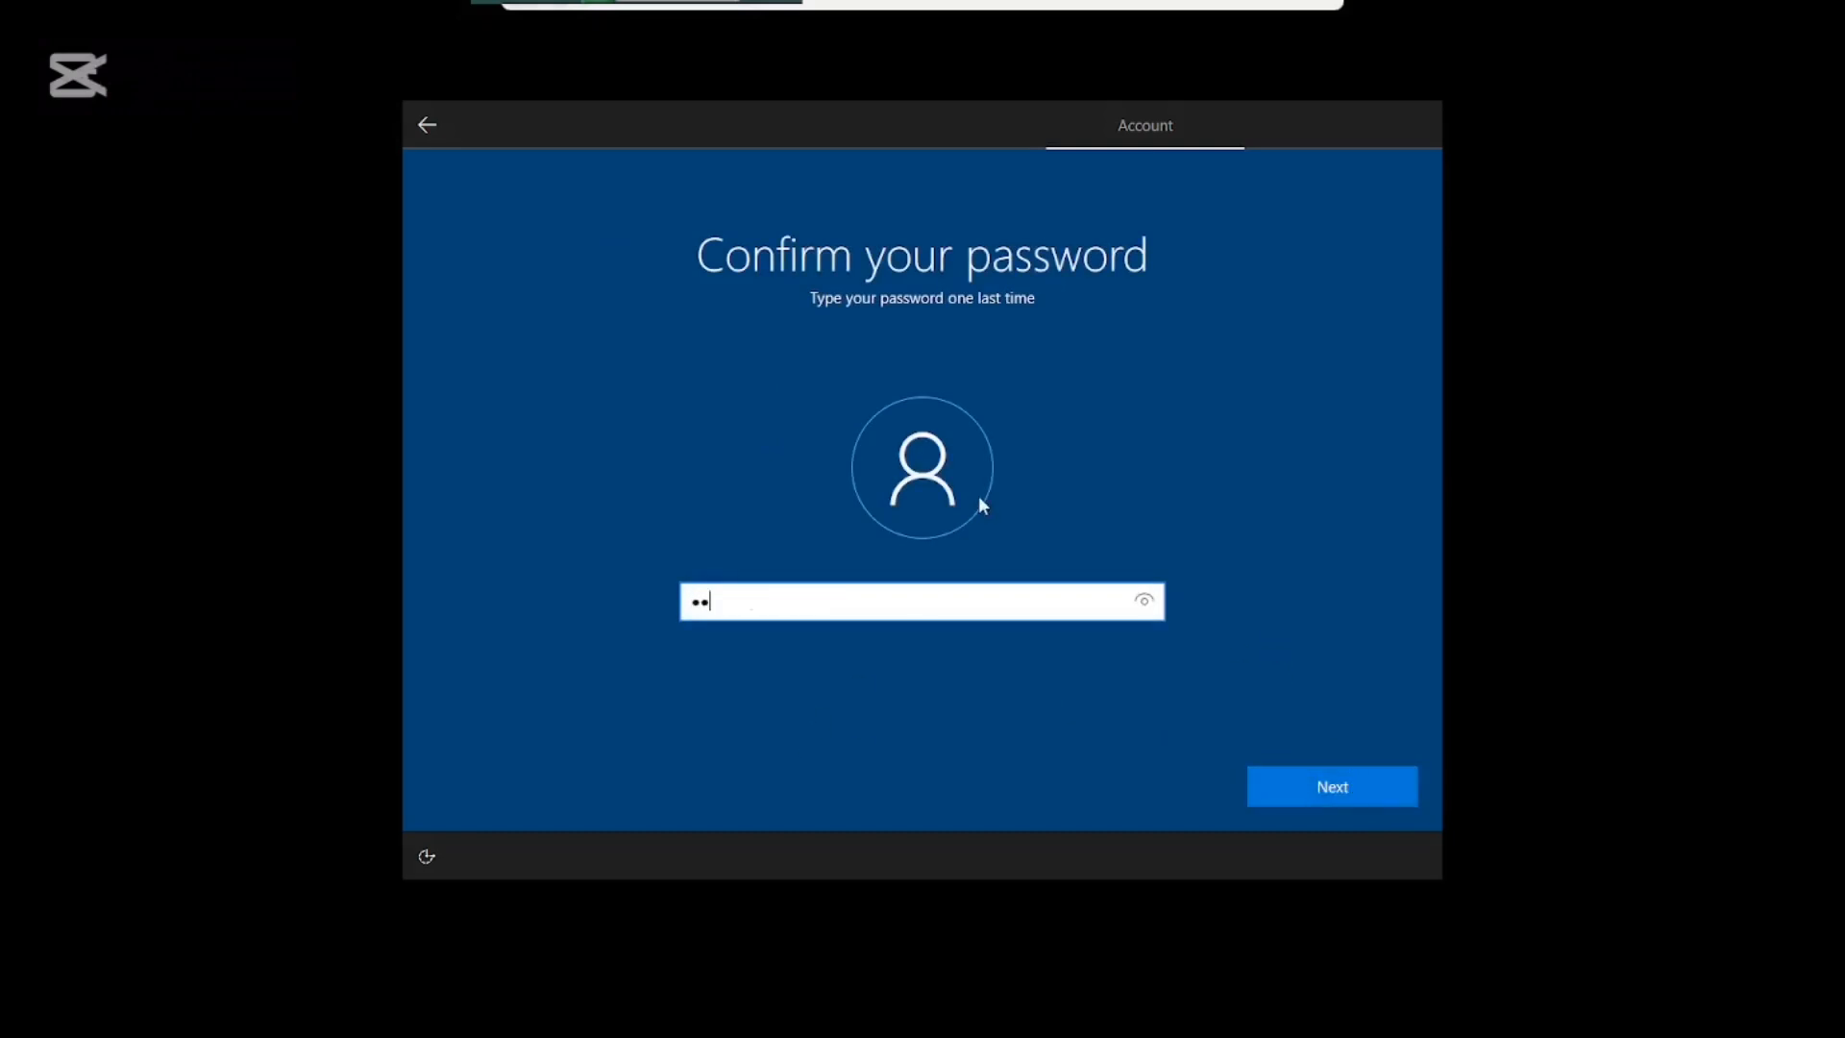
{"action": "left_click", "coordinate": [1309, 779]}
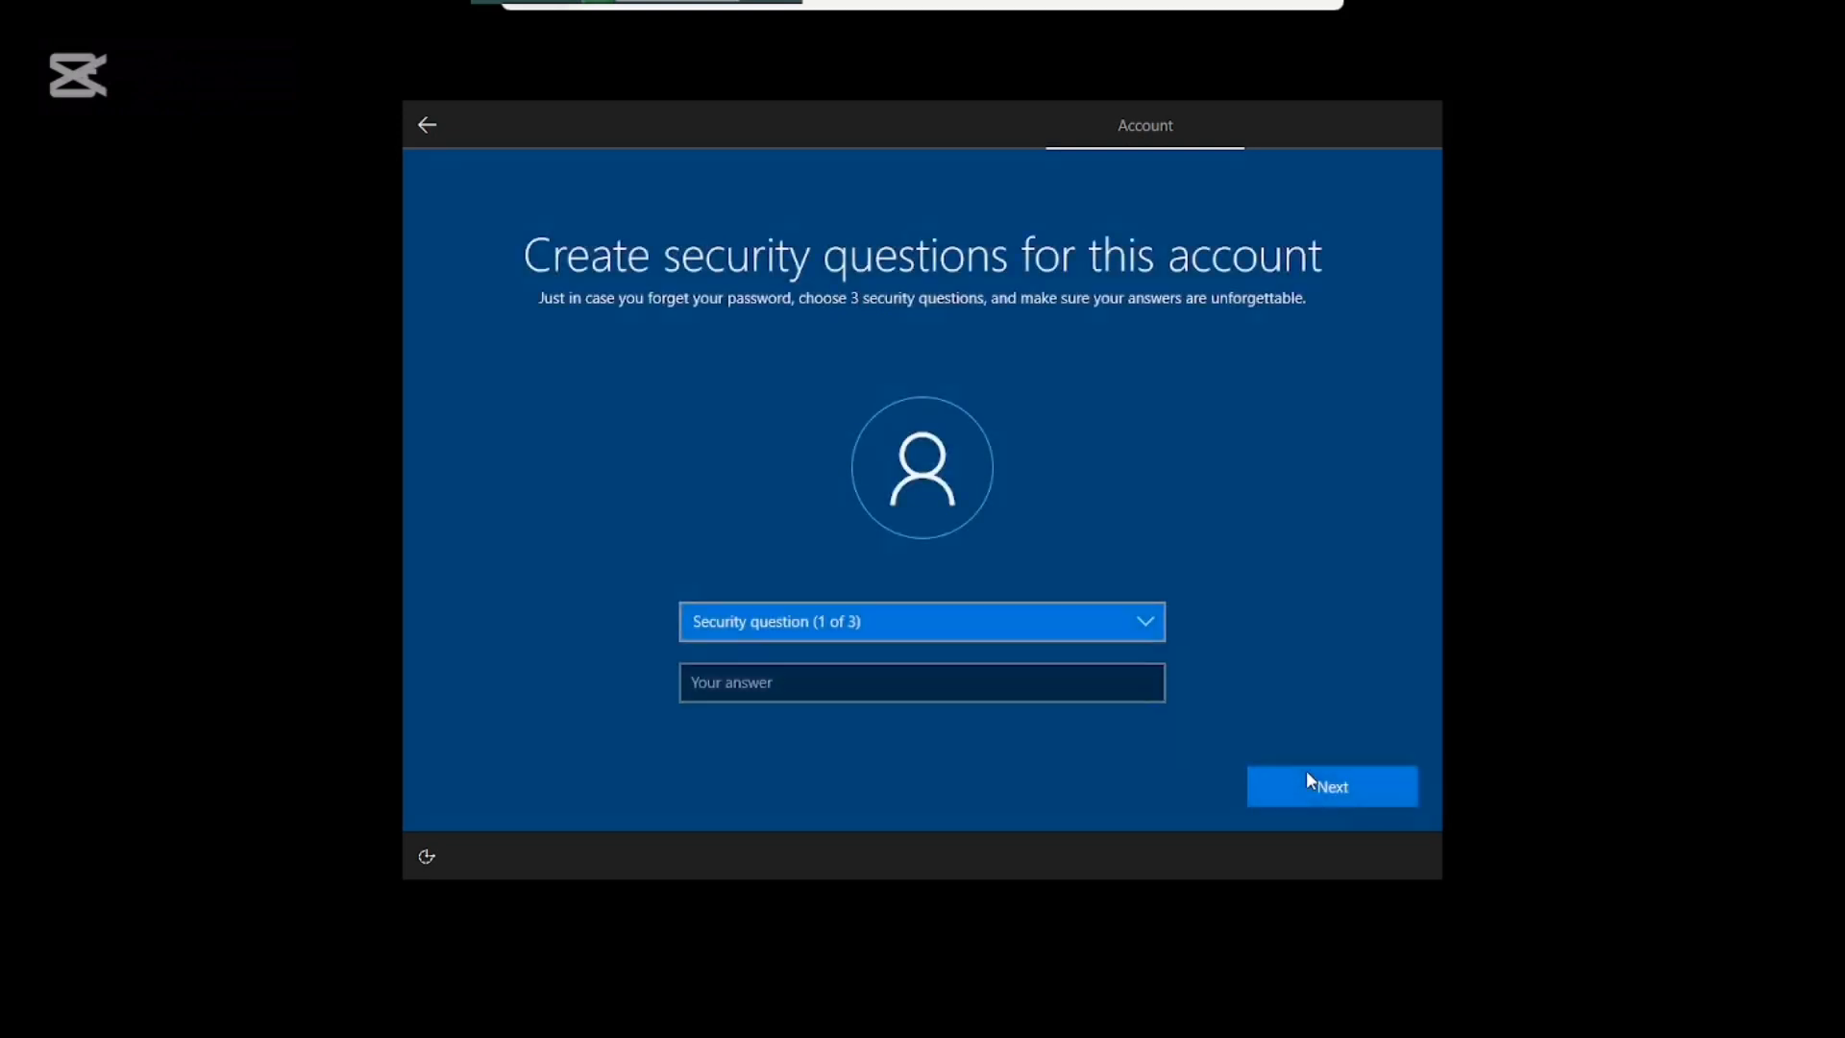
Choose the birth-city security question and enter its answer.
{"action": "left_click", "coordinate": [830, 627]}
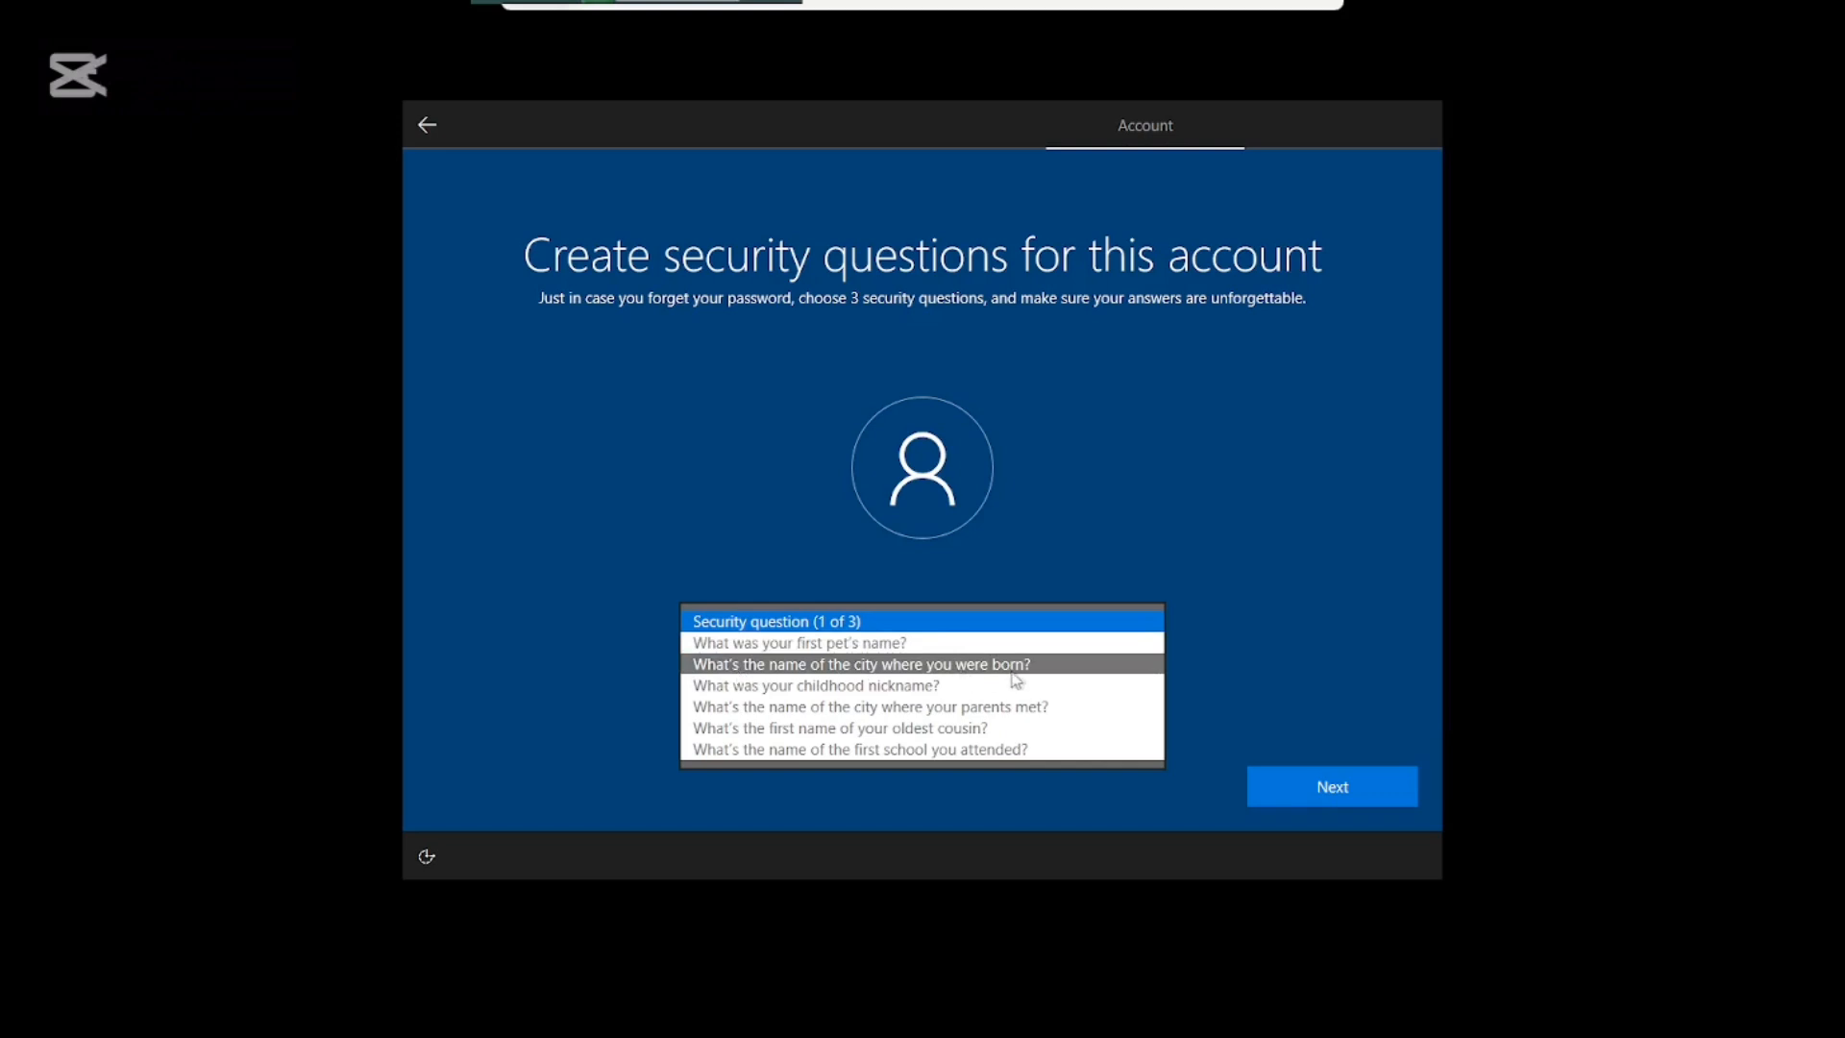
{"action": "left_click", "coordinate": [804, 671]}
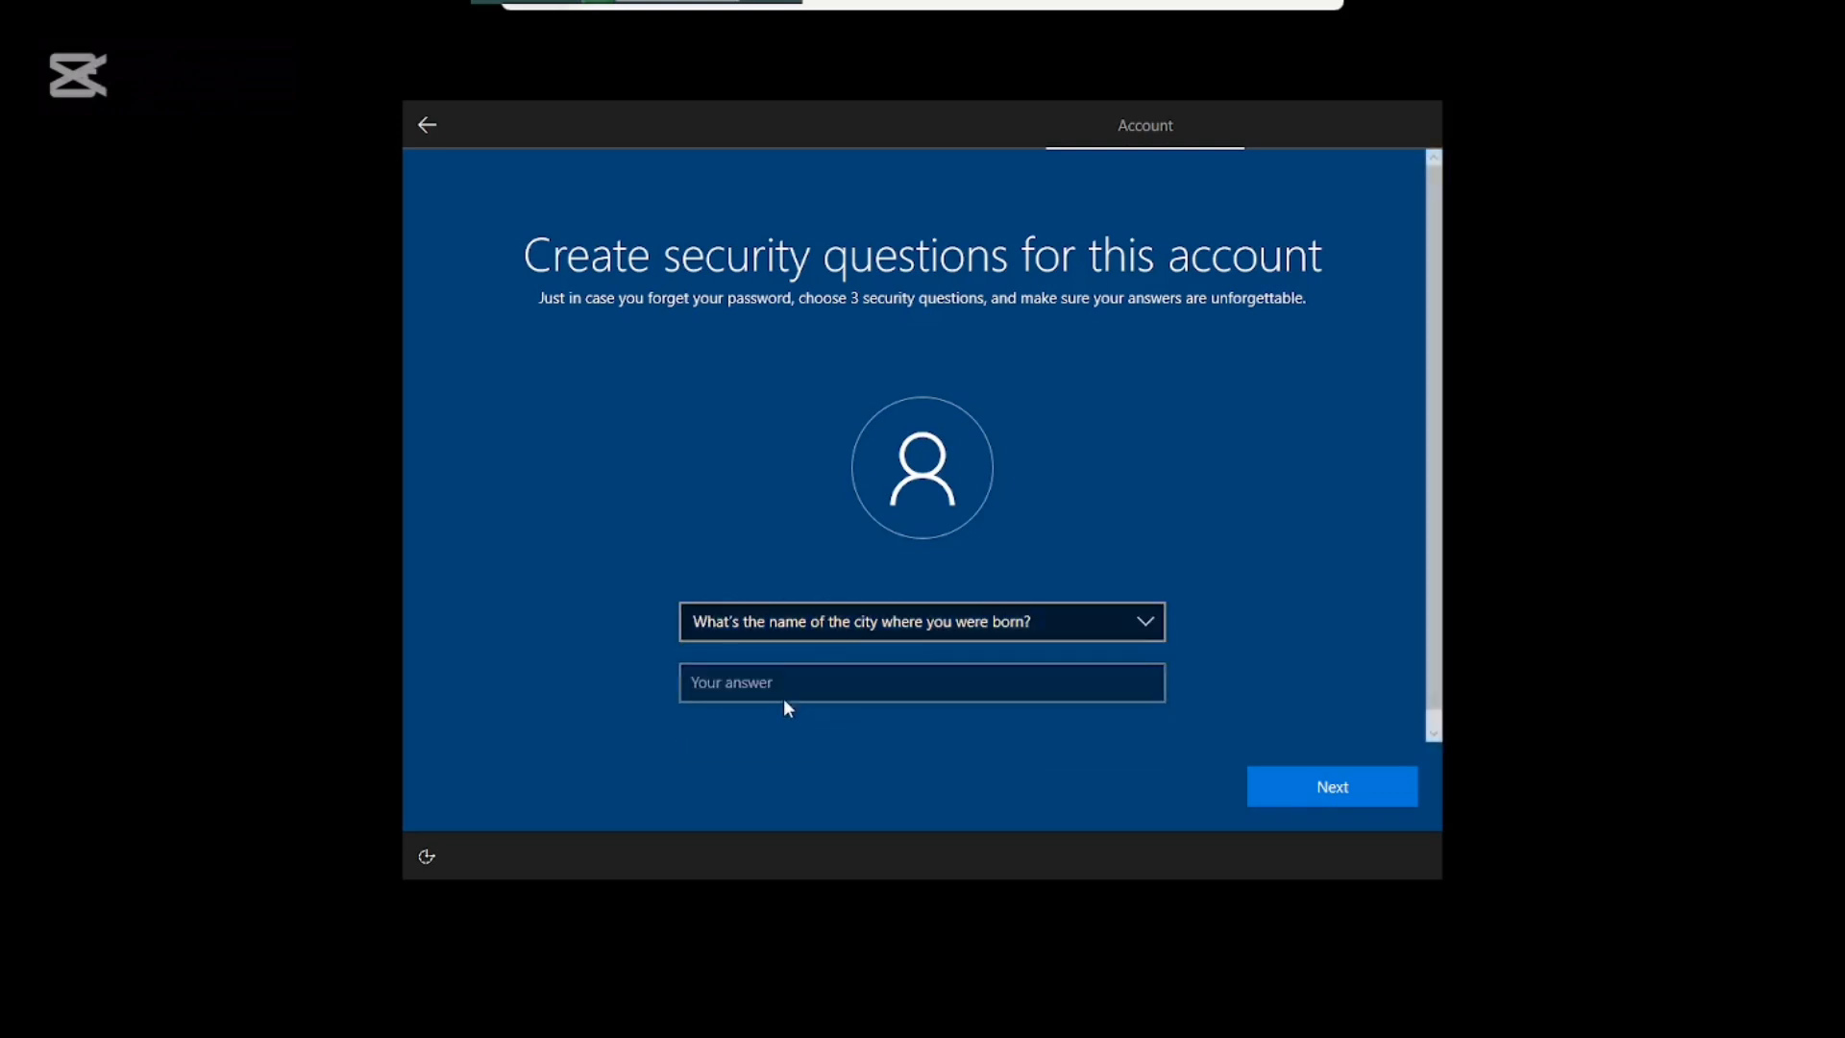
{"action": "left_click", "coordinate": [779, 686]}
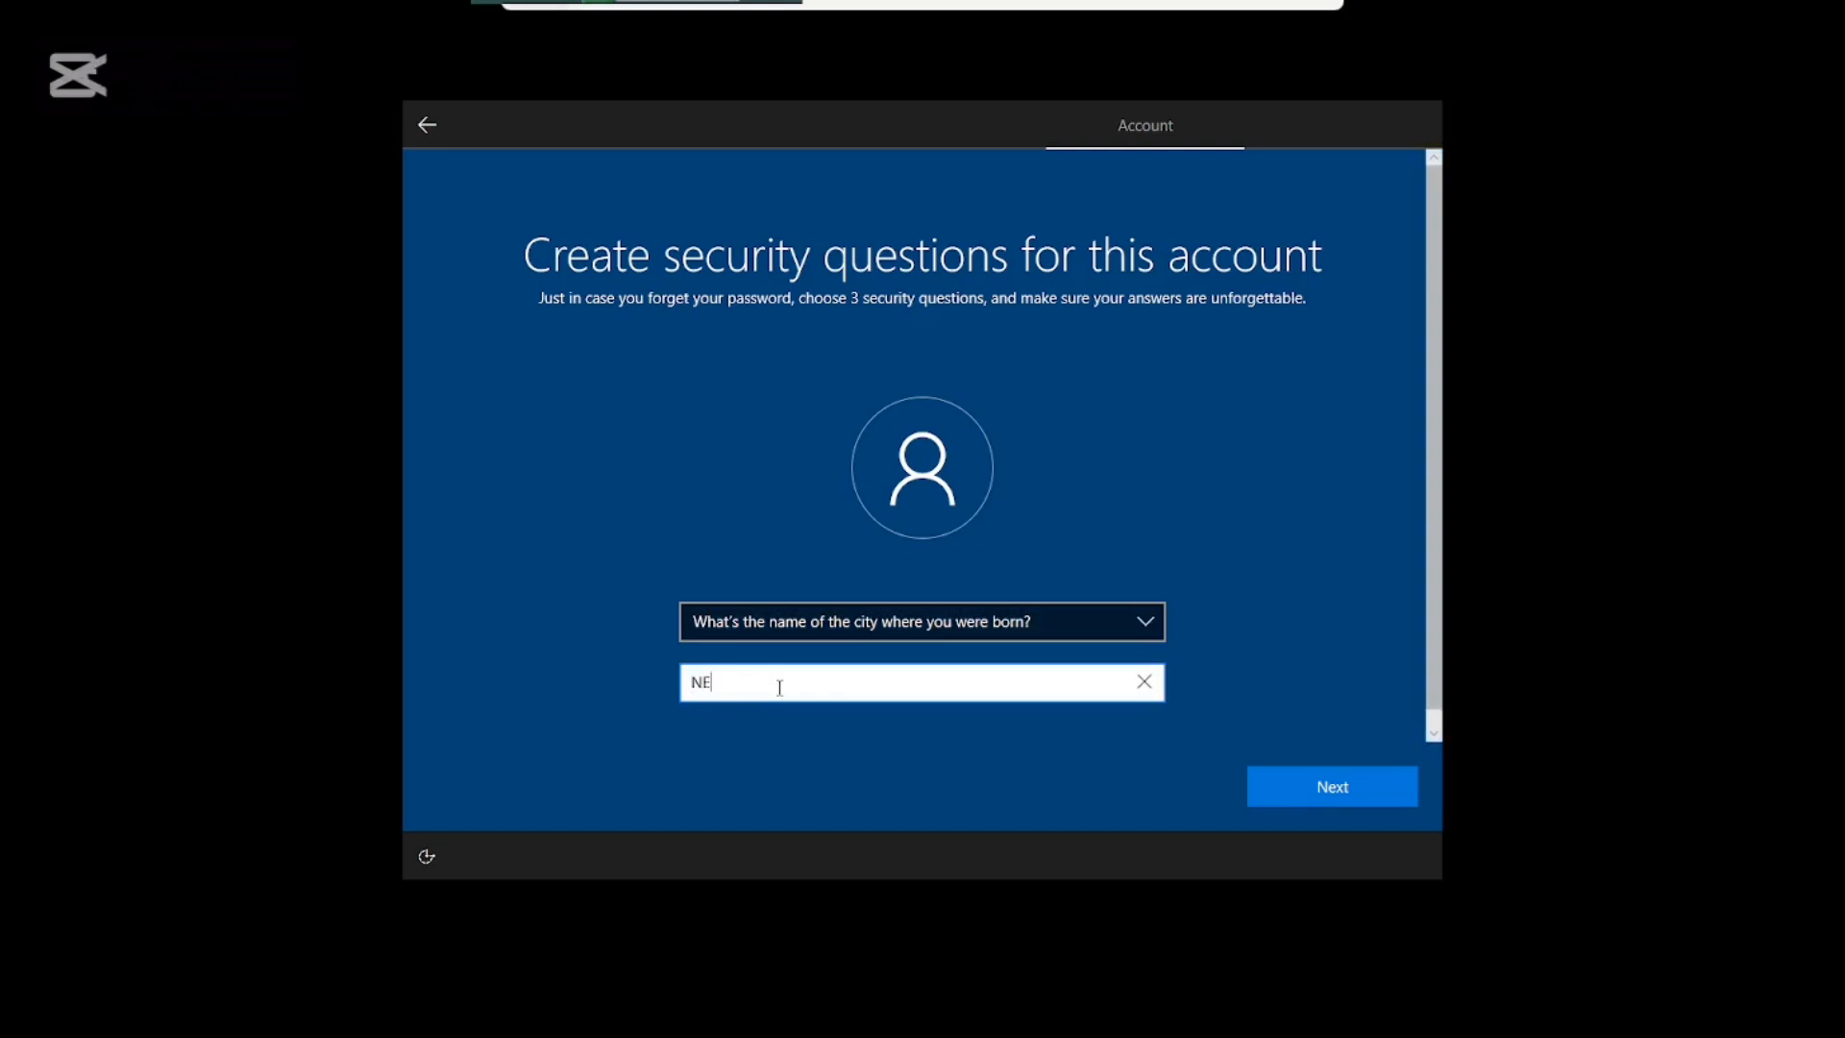
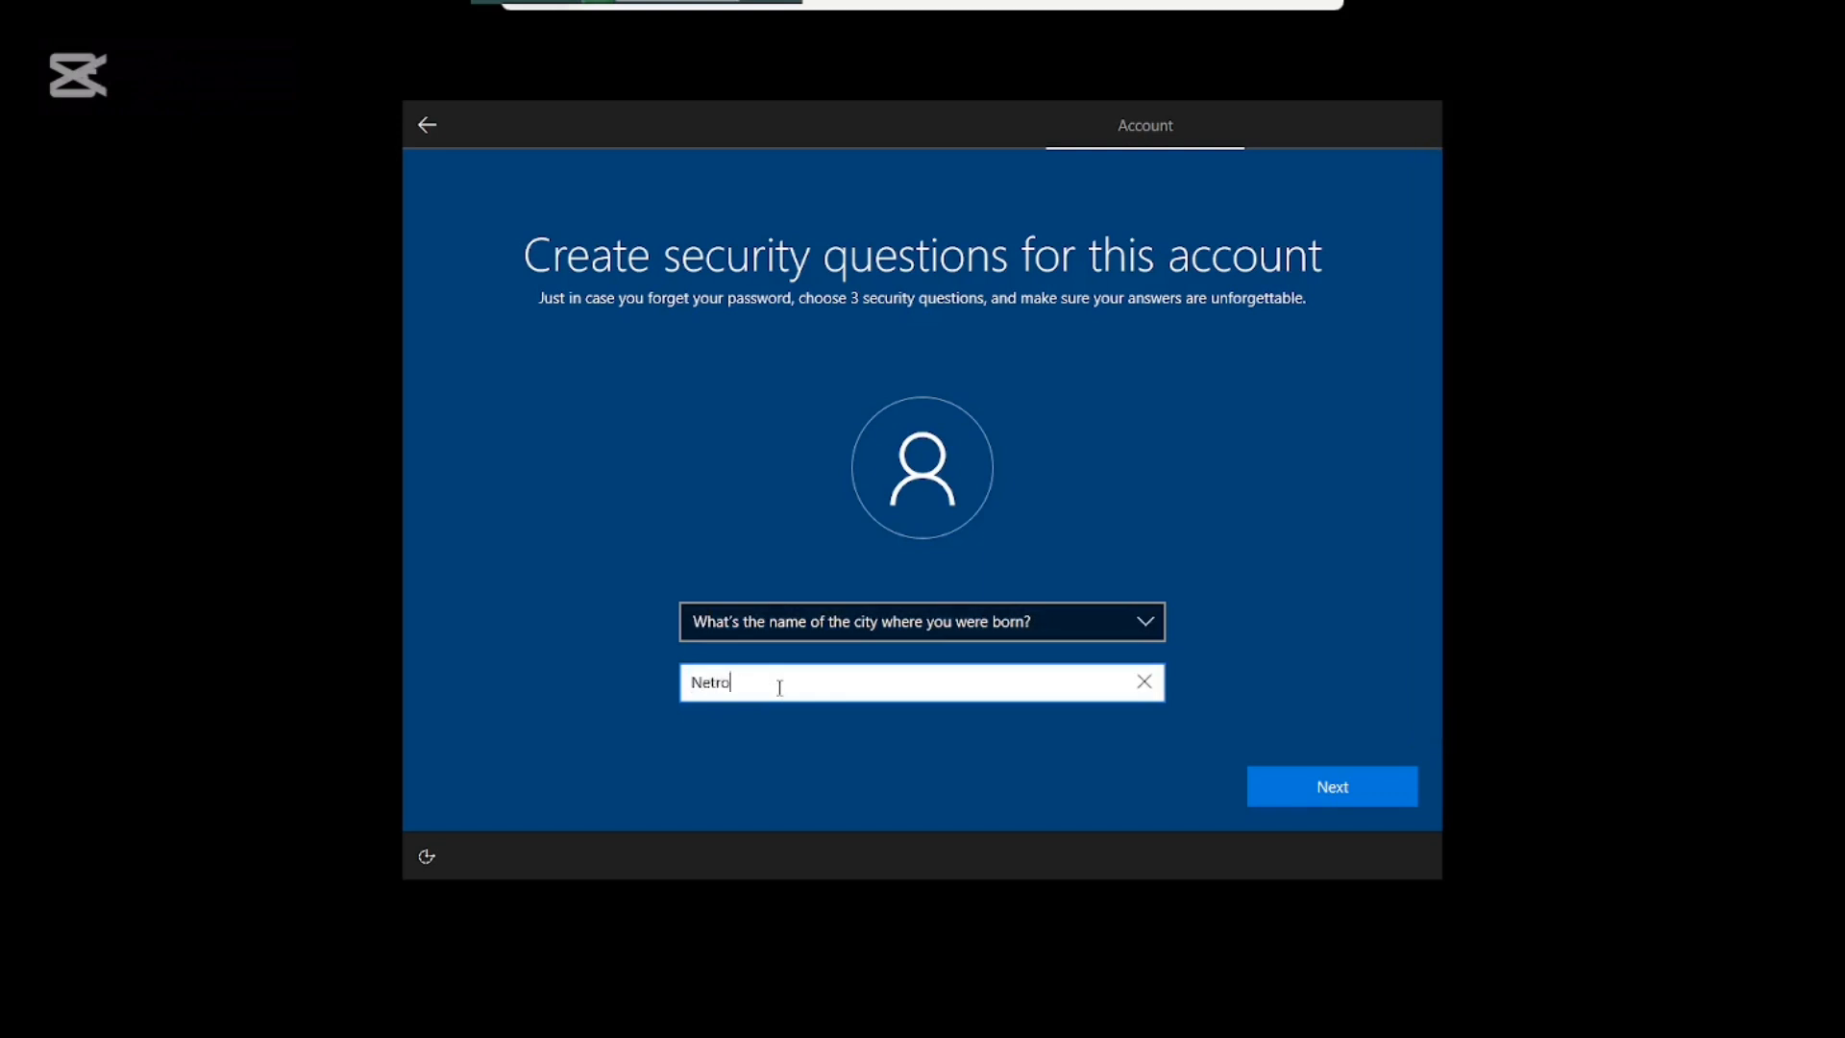
{"action": "left_click", "coordinate": [1356, 778]}
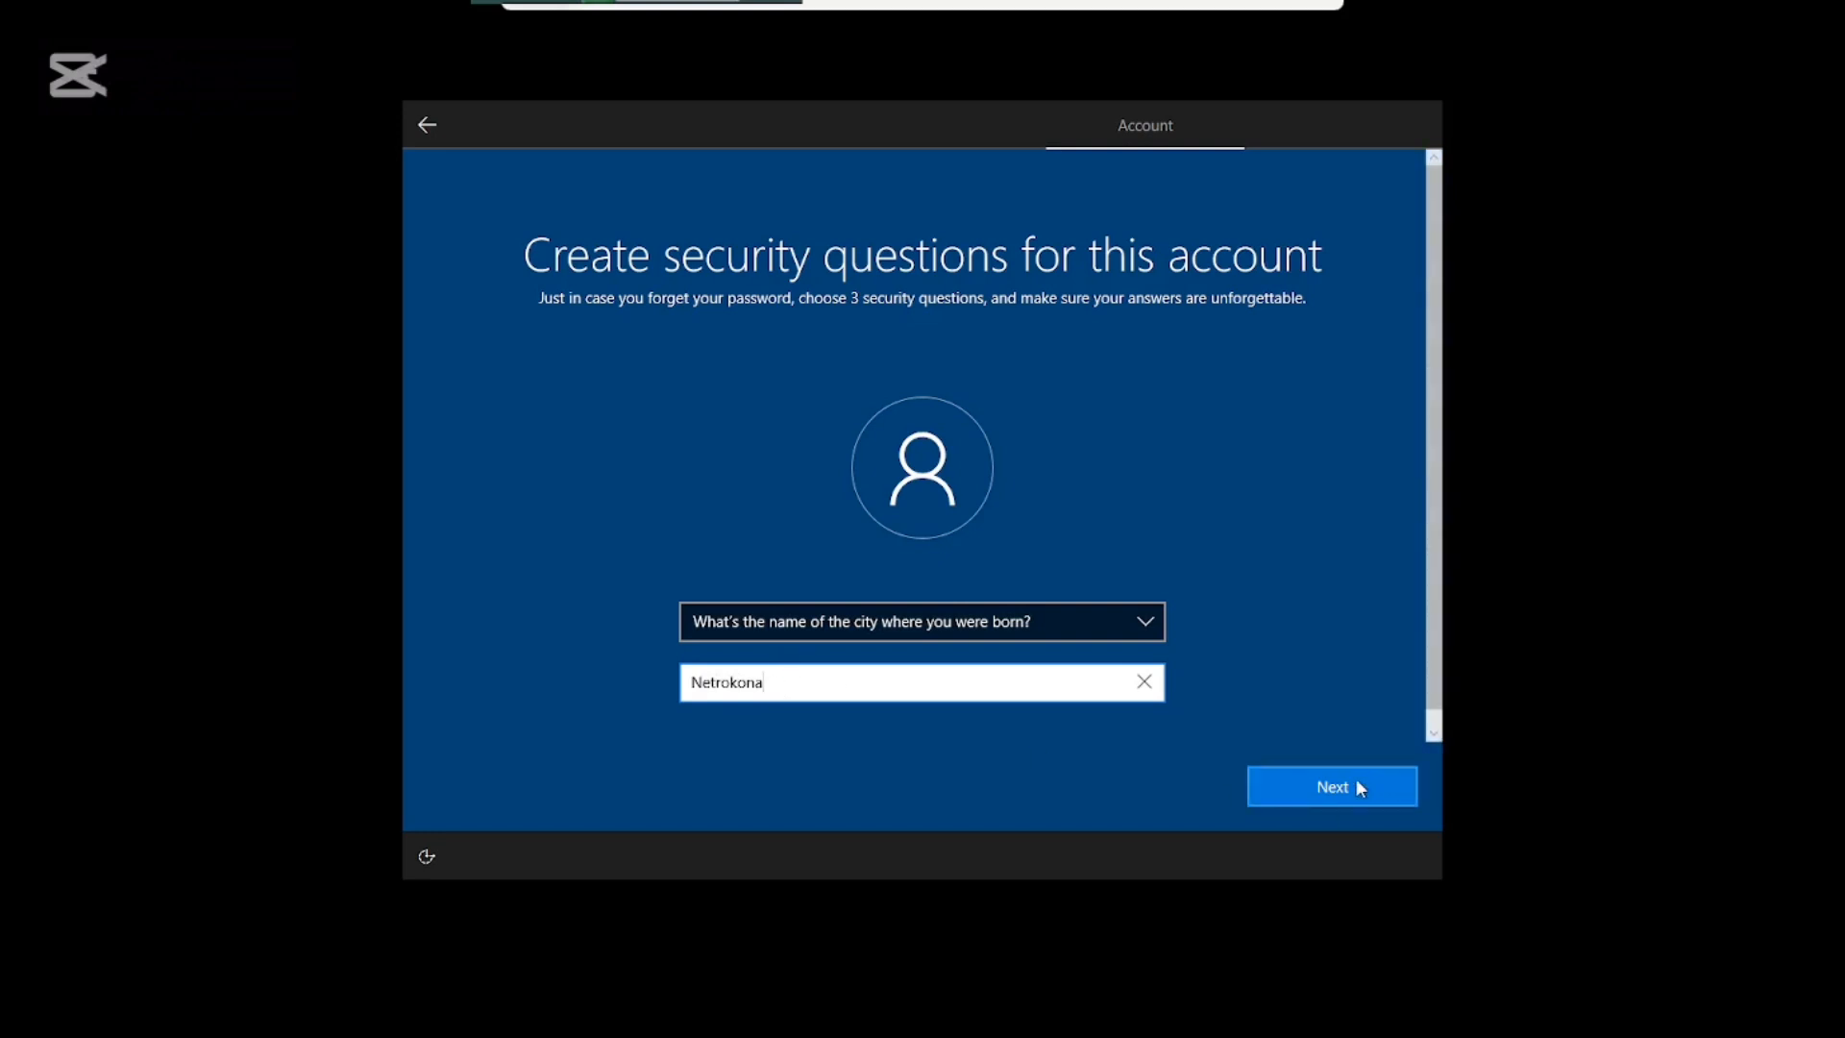
Choose the city-where-your-parents-met question as the second and enter its answer.
{"action": "left_click", "coordinate": [906, 622]}
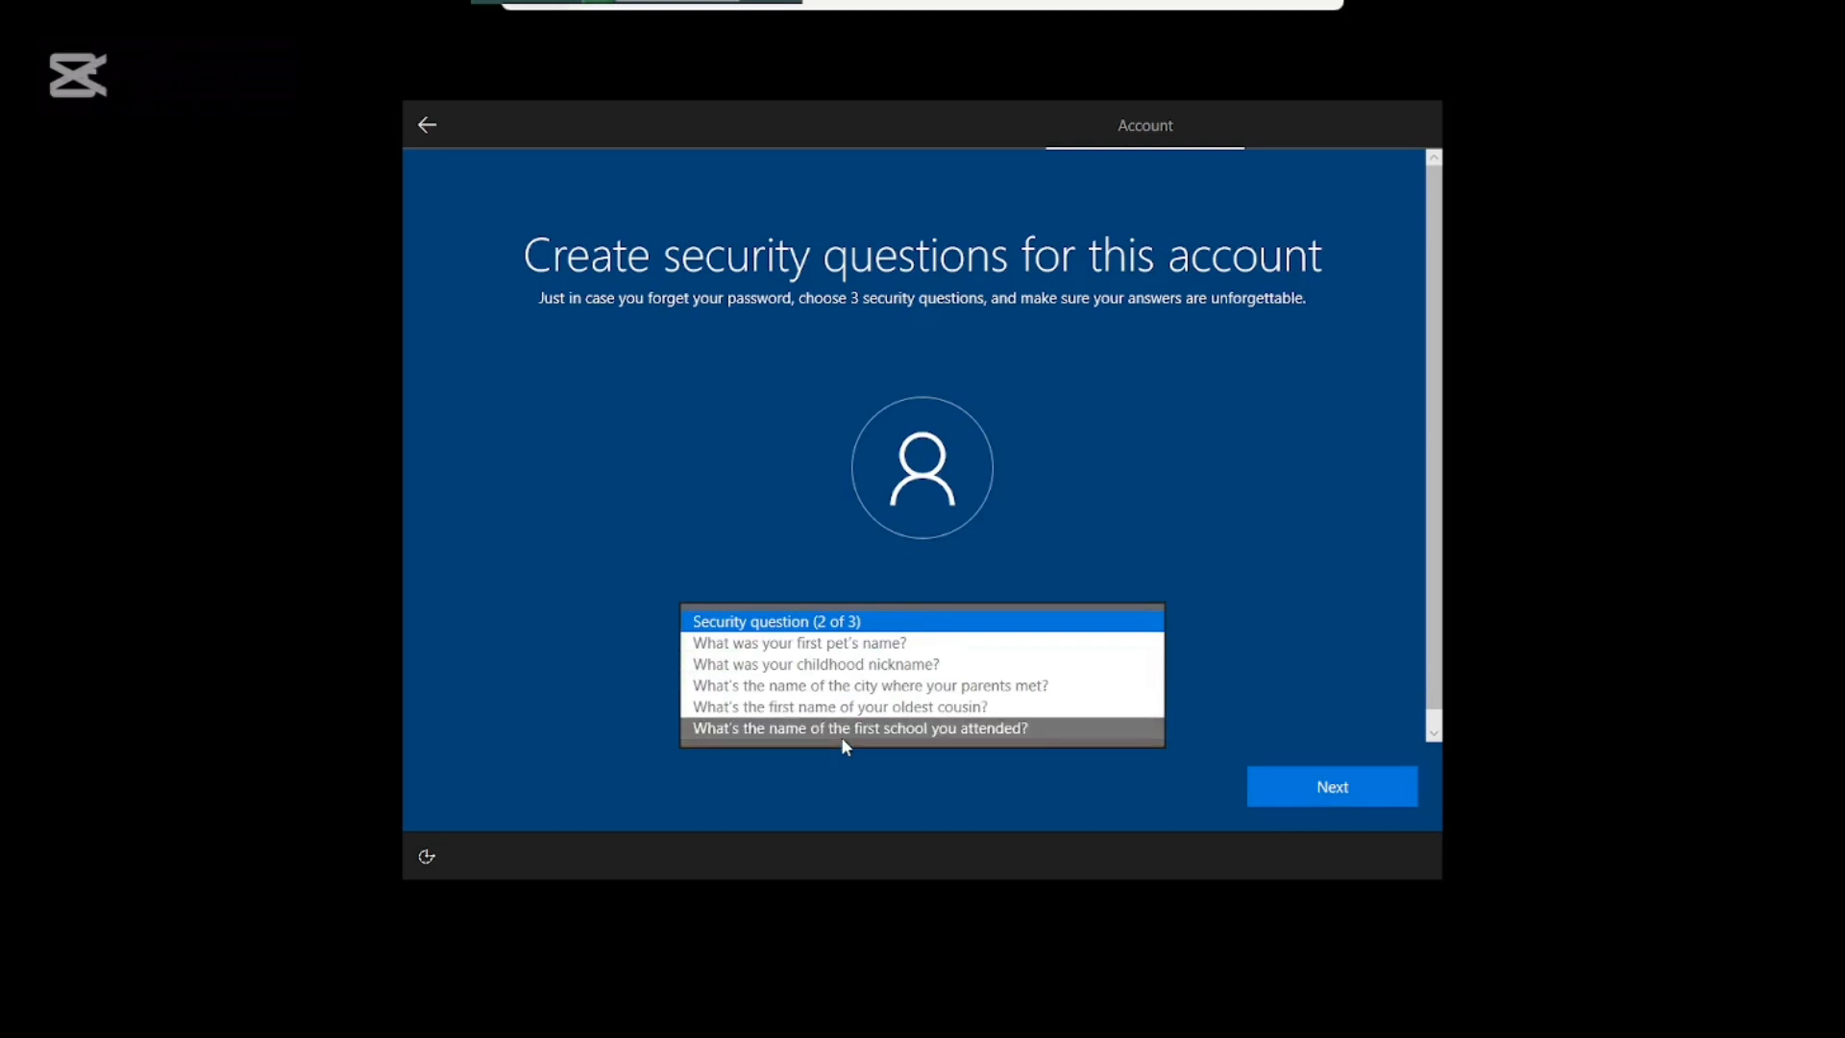
{"action": "left_click", "coordinate": [836, 688]}
{"action": "left_click", "coordinate": [812, 692]}
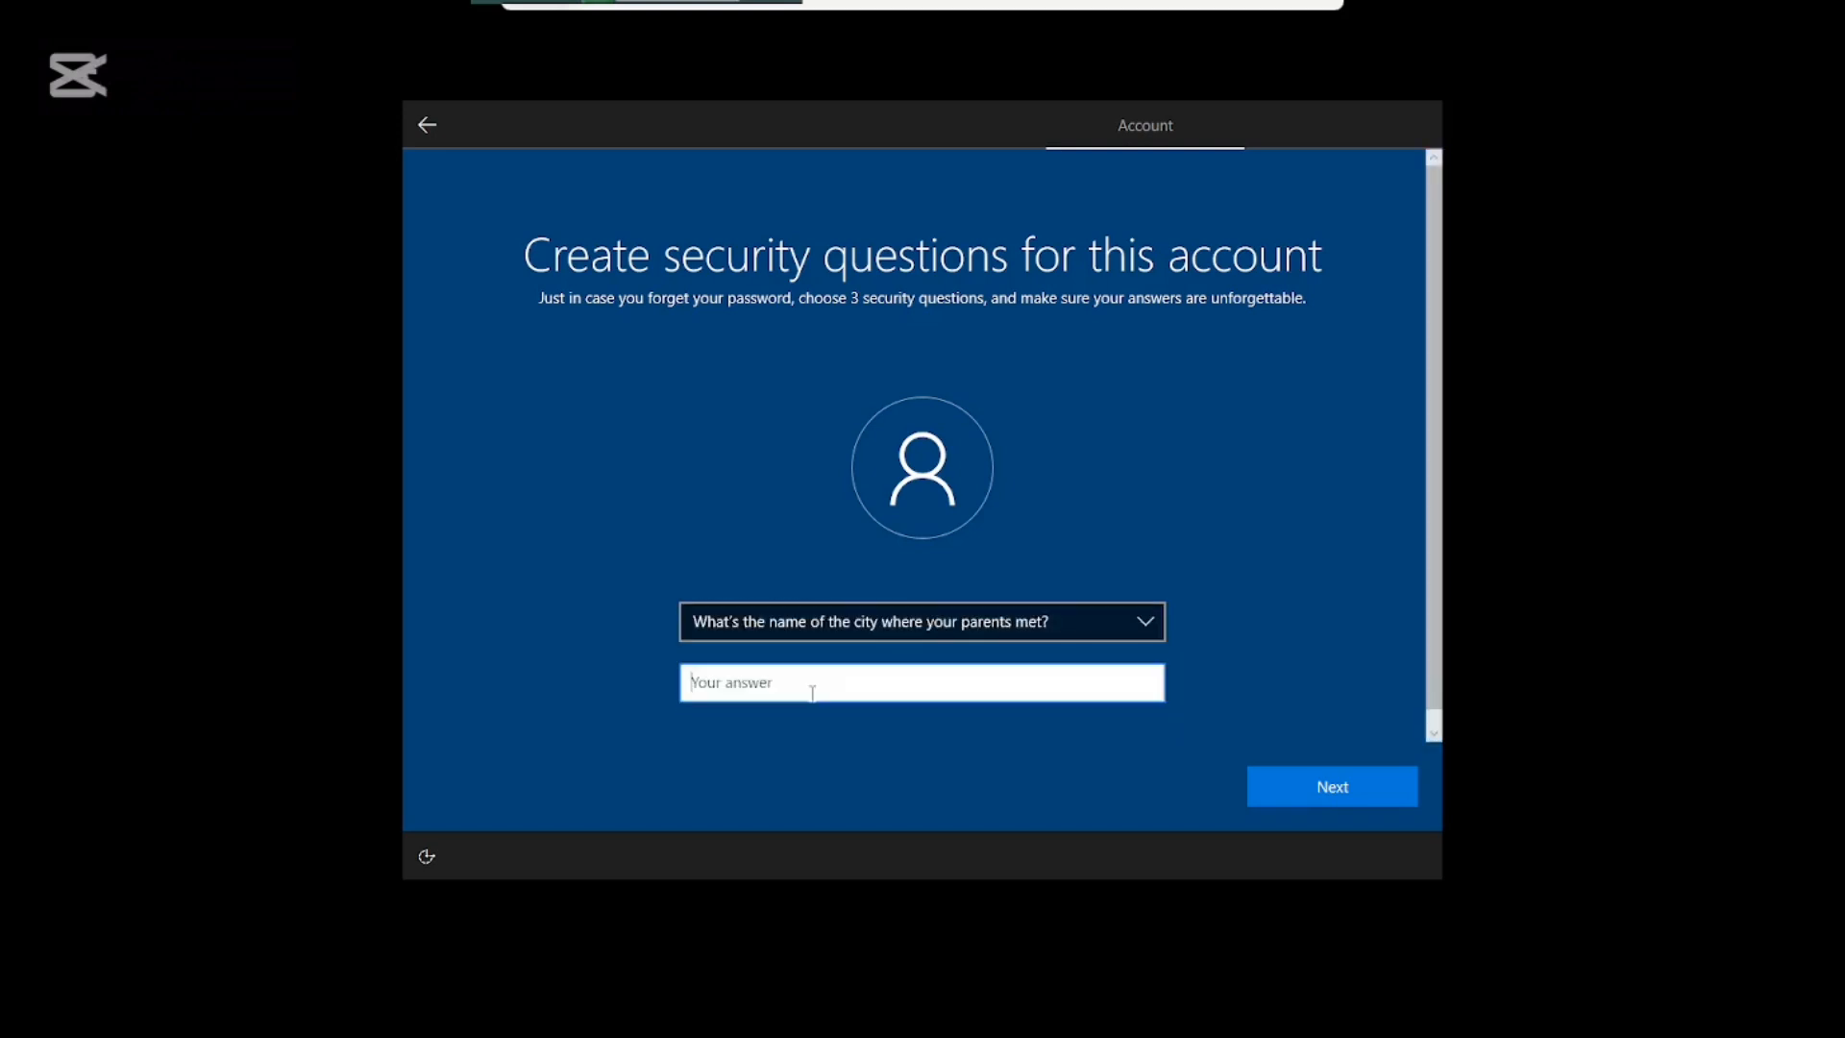
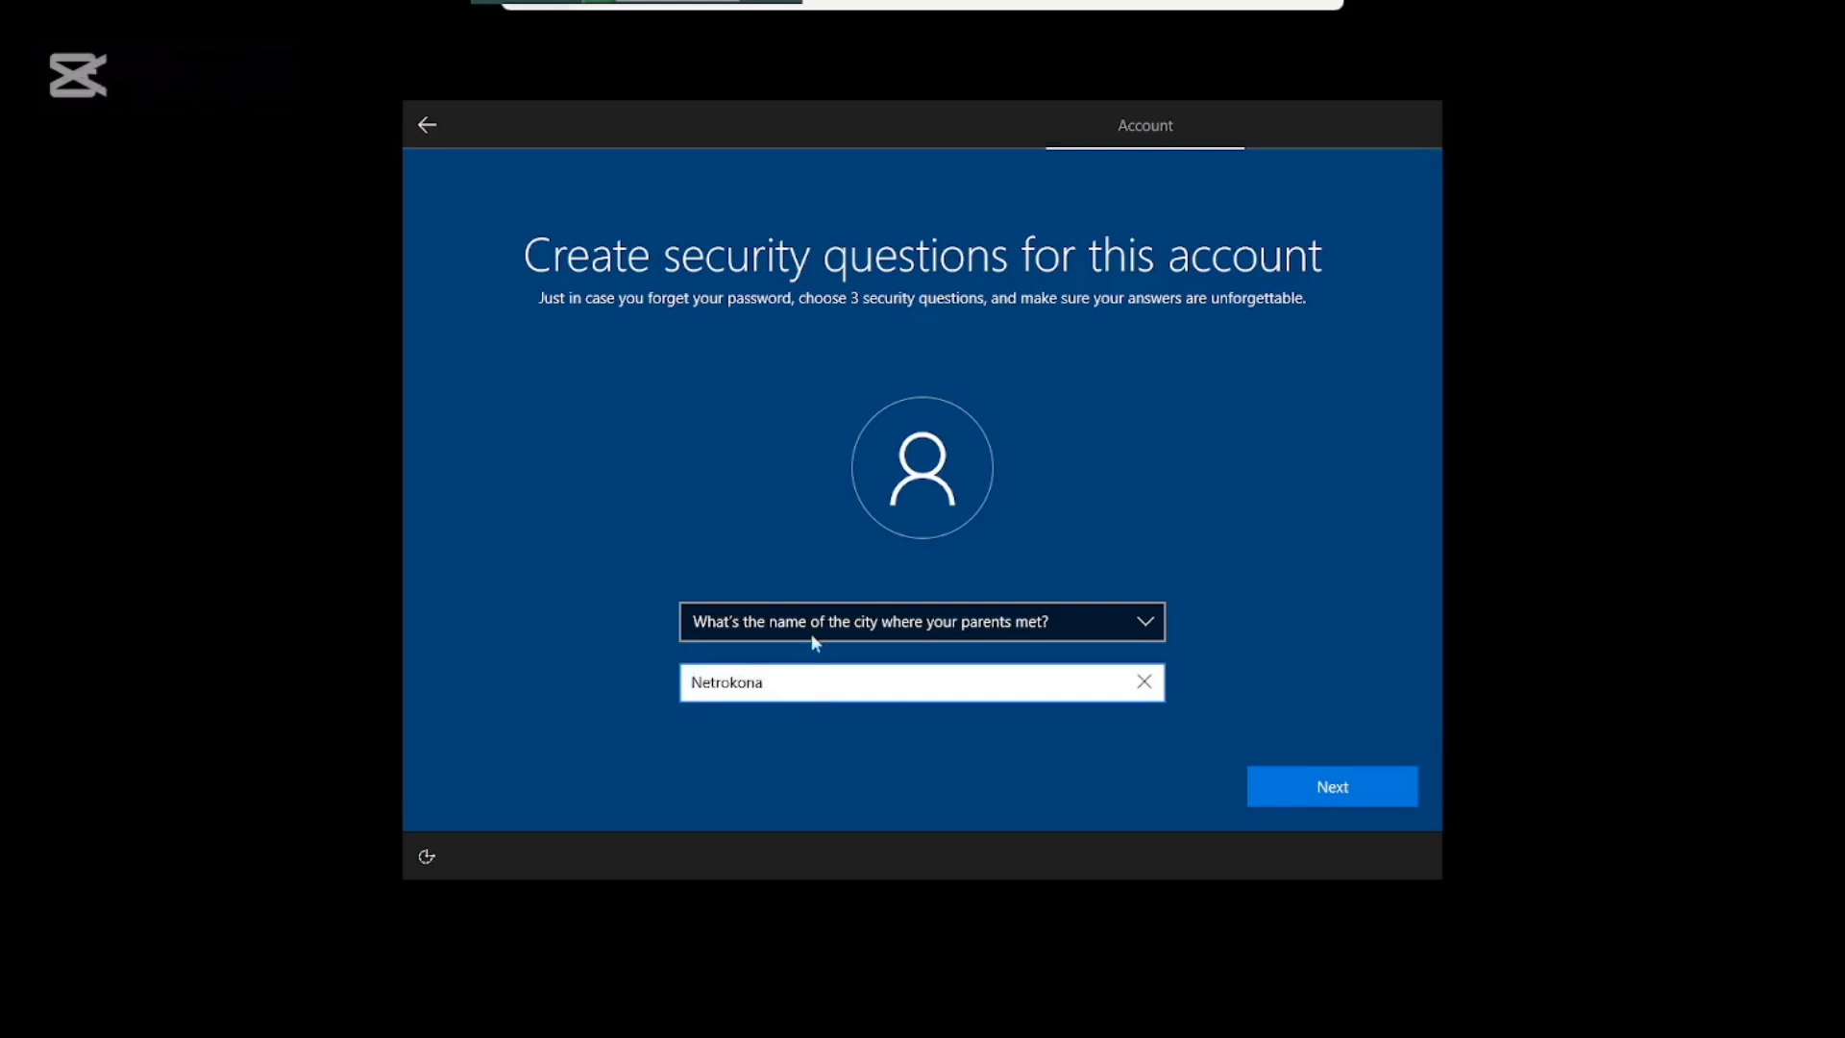
{"action": "left_click", "coordinate": [1355, 770]}
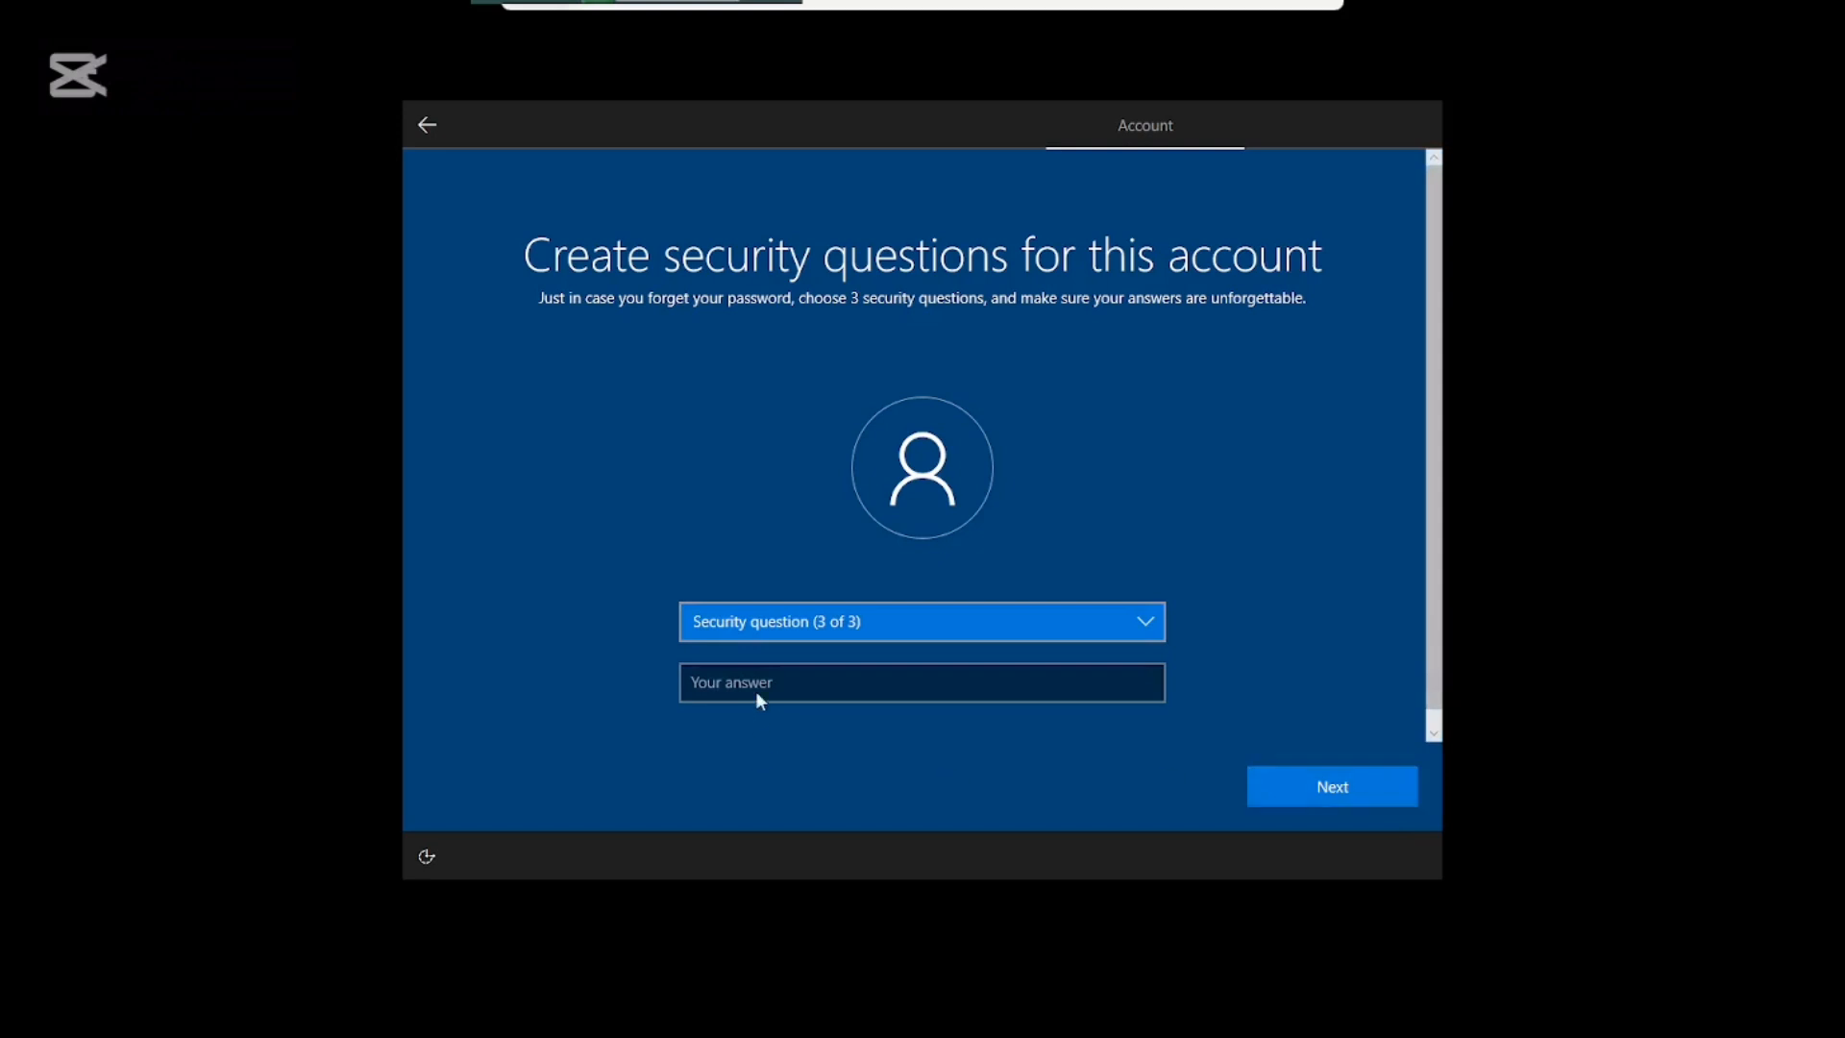
Choose the childhood nickname question as the third and enter its answer.
{"action": "left_click", "coordinate": [764, 622]}
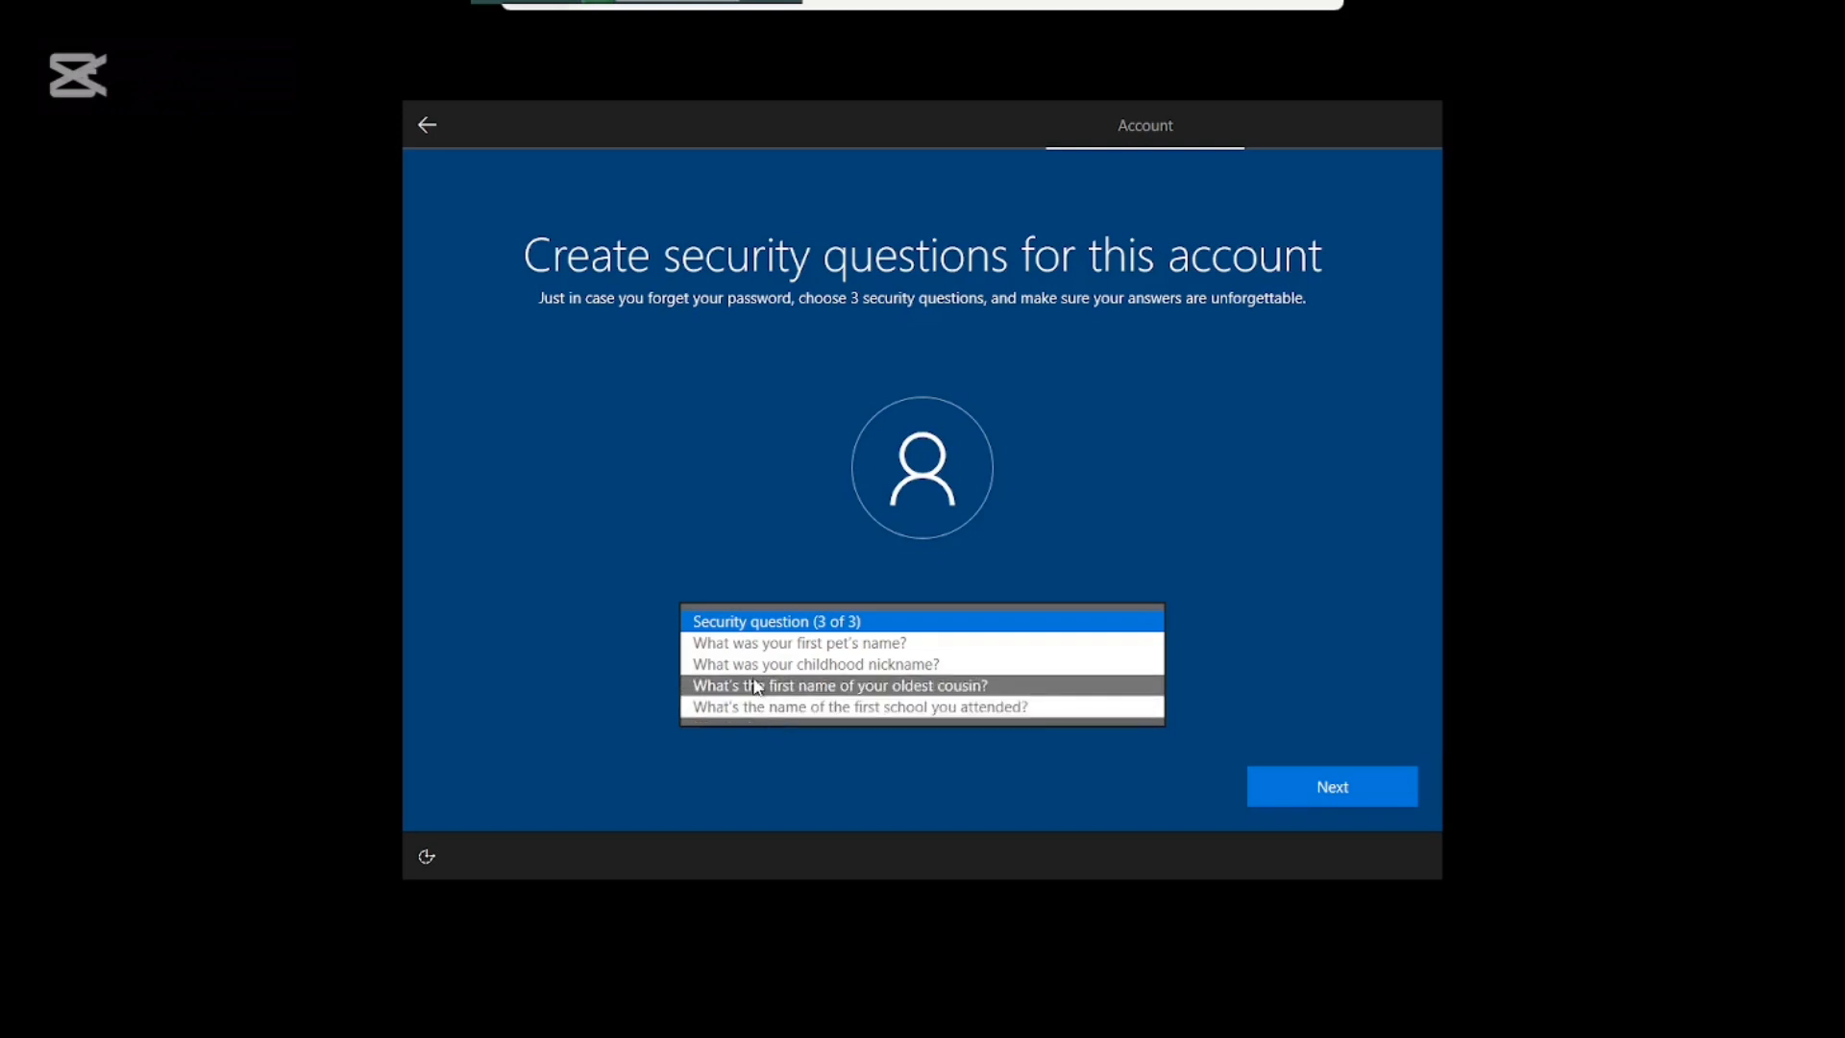
{"action": "left_click", "coordinate": [756, 666]}
{"action": "left_click", "coordinate": [755, 691]}
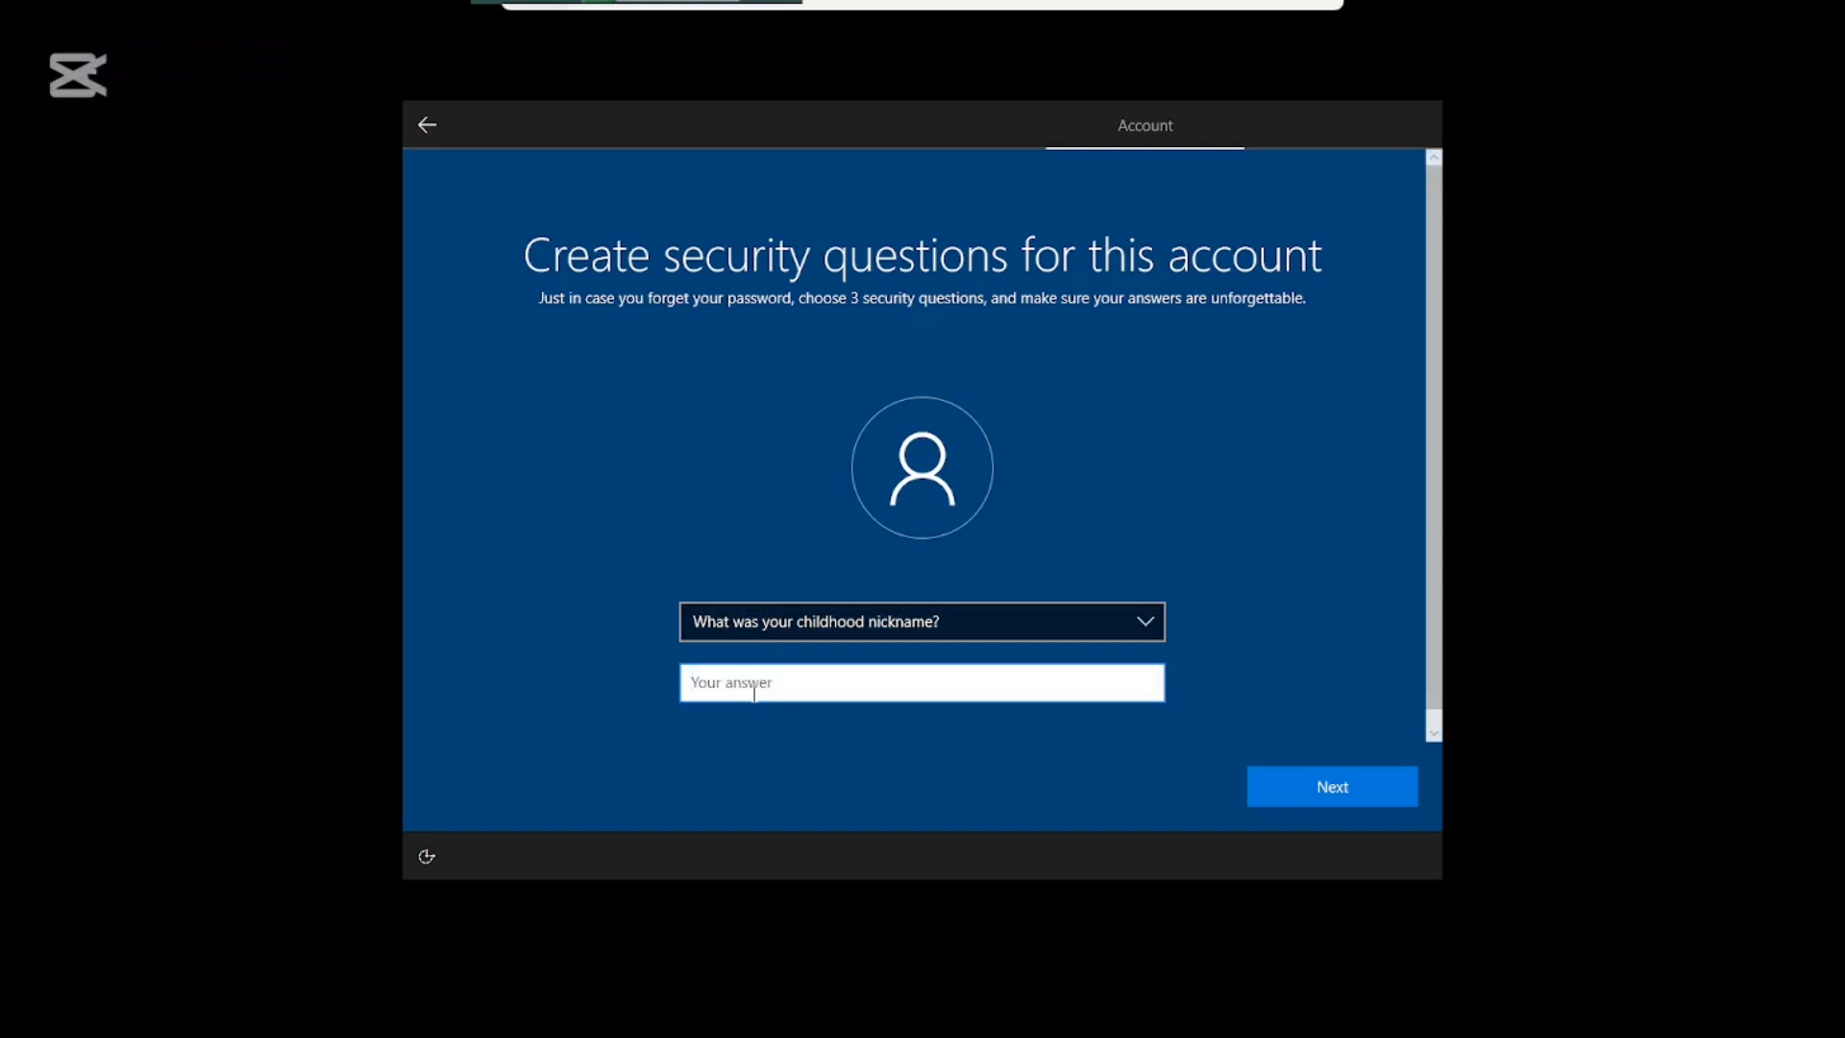
{"action": "left_click", "coordinate": [1284, 769]}
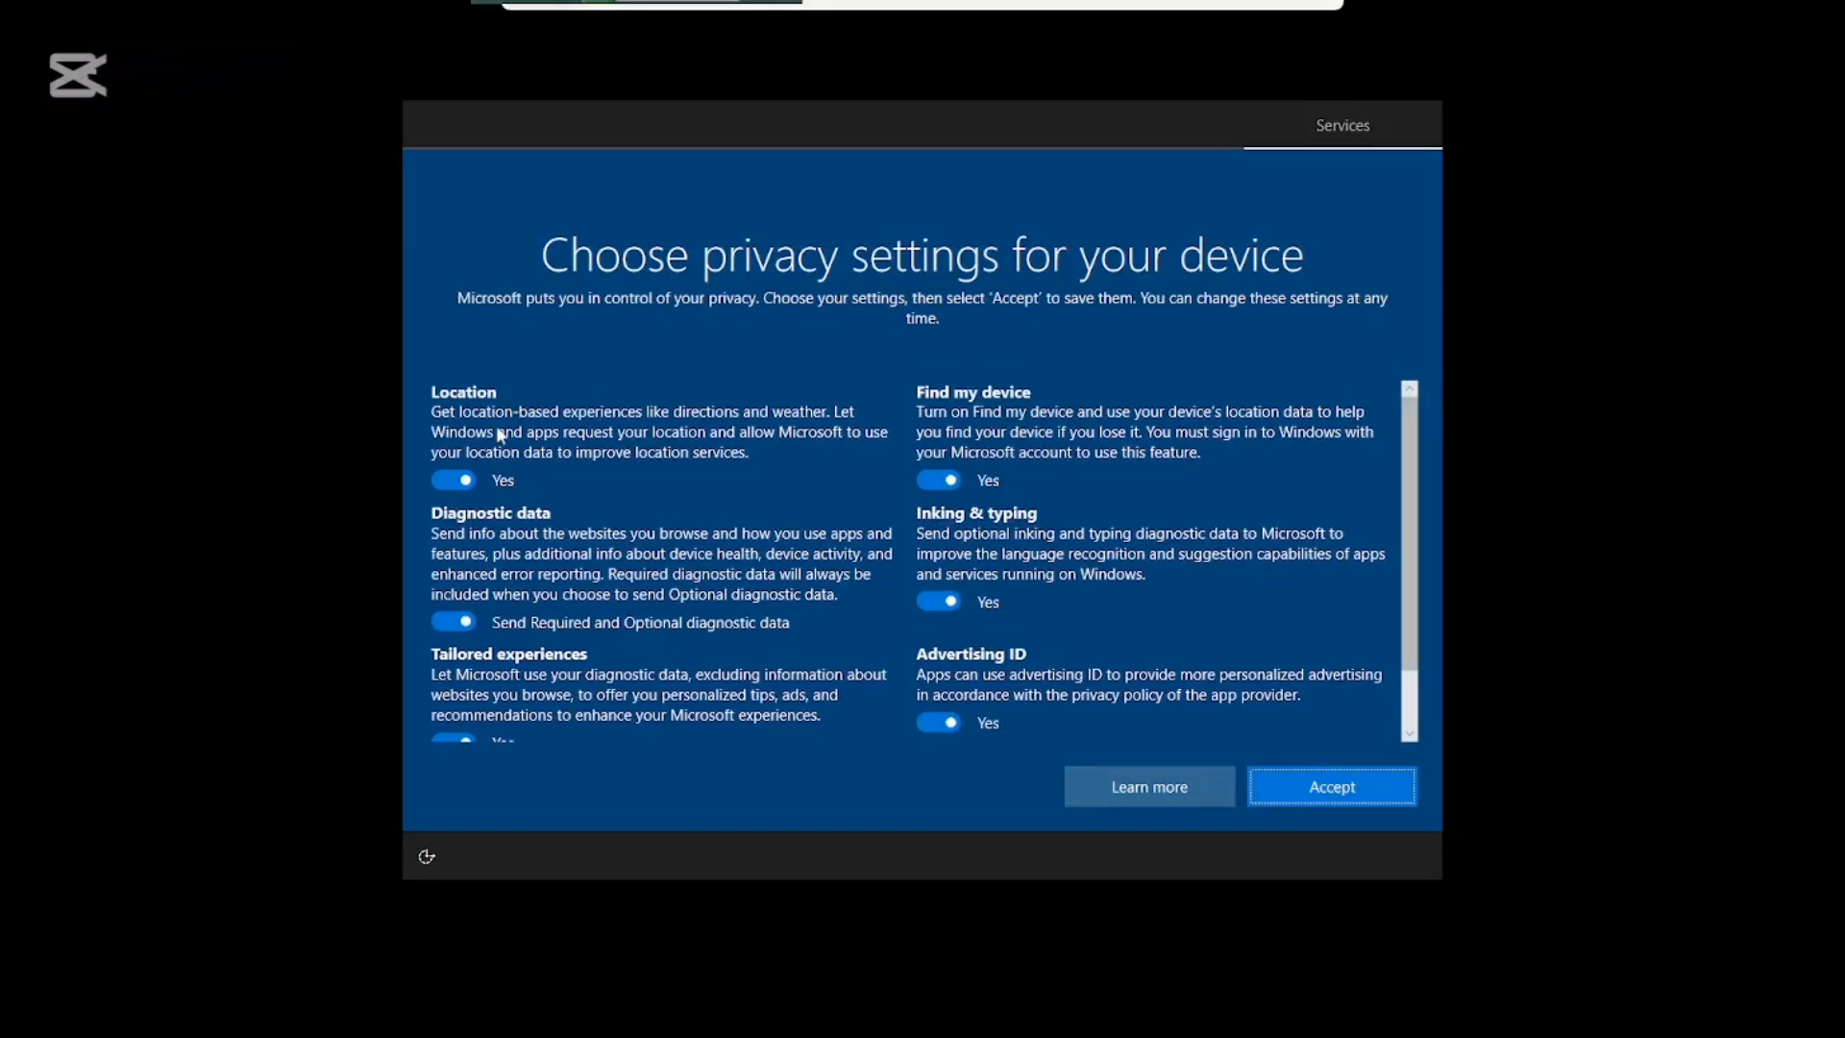
Turn off location, tailored experiences, Find my device, inking and advertising ID, keep required diagnostics, and decline Cortana.
{"action": "left_click", "coordinate": [452, 479]}
{"action": "left_click", "coordinate": [453, 622]}
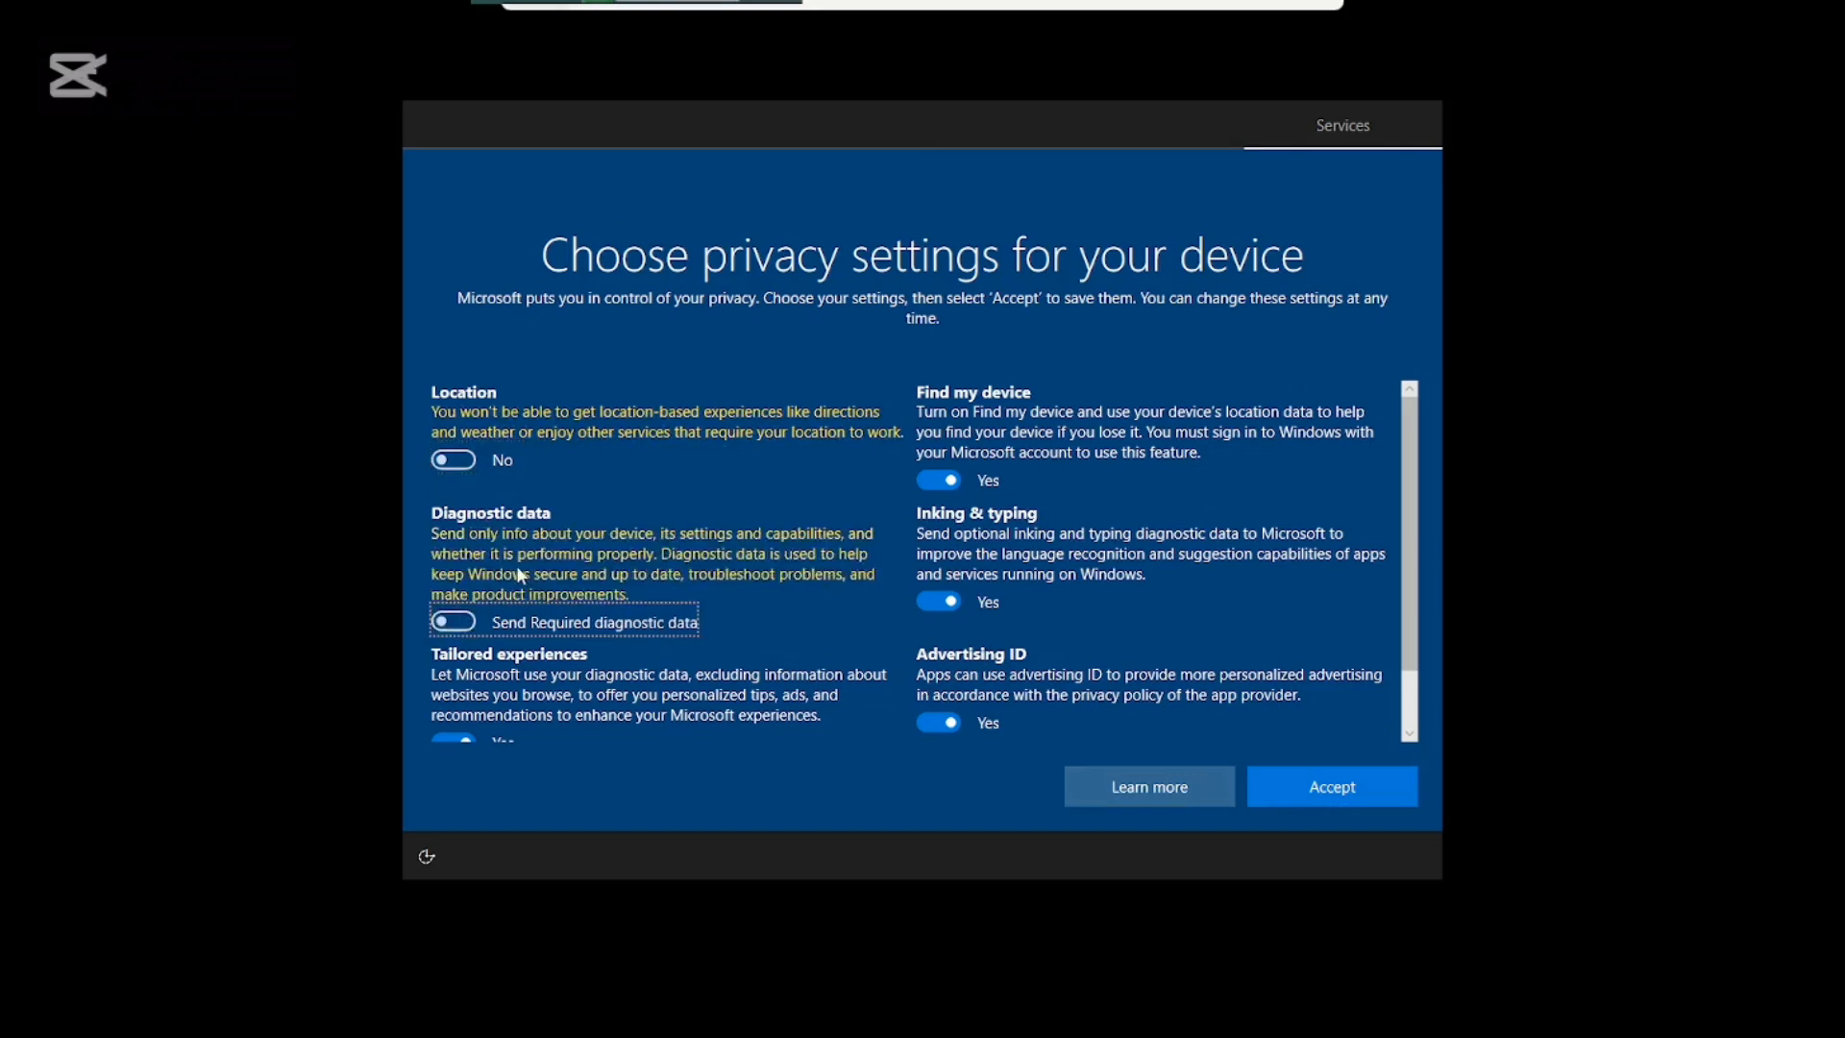
{"action": "scroll", "coordinate": [519, 575], "scroll_direction": "down", "scroll_amount": 1}
{"action": "left_click", "coordinate": [472, 726]}
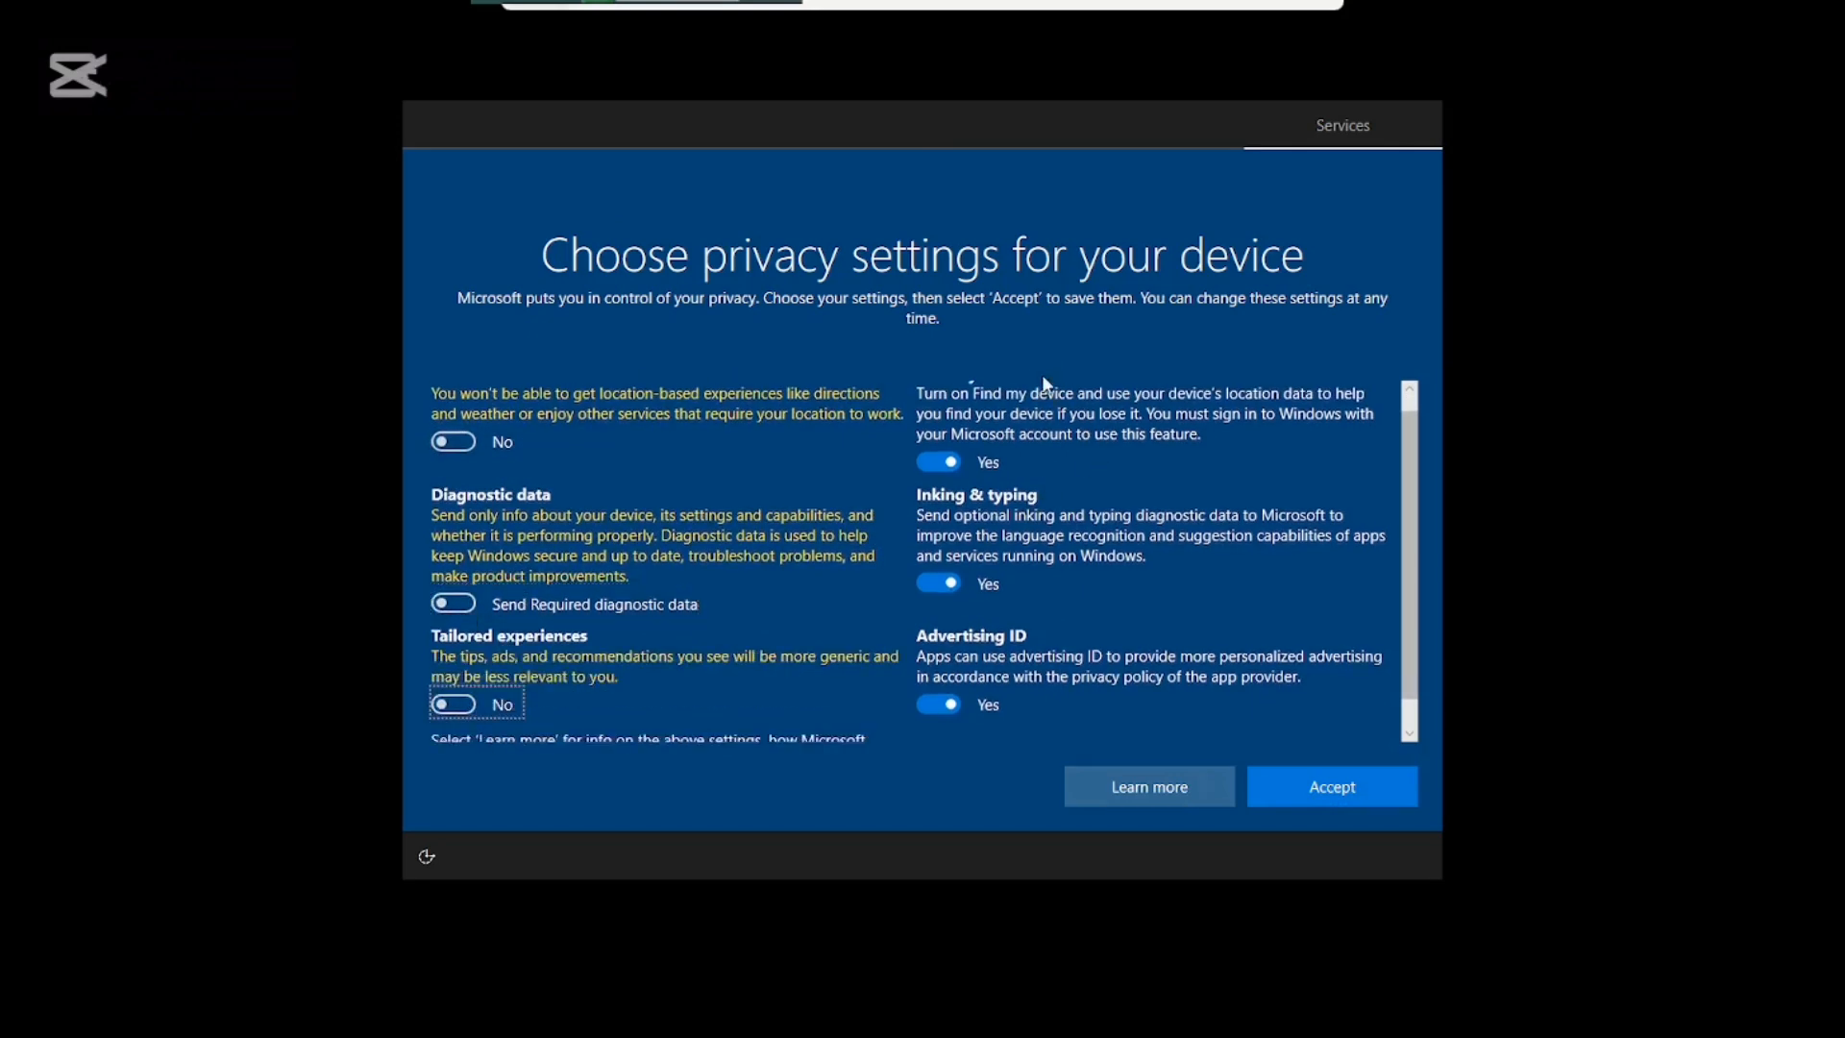
{"action": "scroll", "coordinate": [1024, 503], "scroll_direction": "down", "scroll_amount": 2}
{"action": "left_click", "coordinate": [959, 426]}
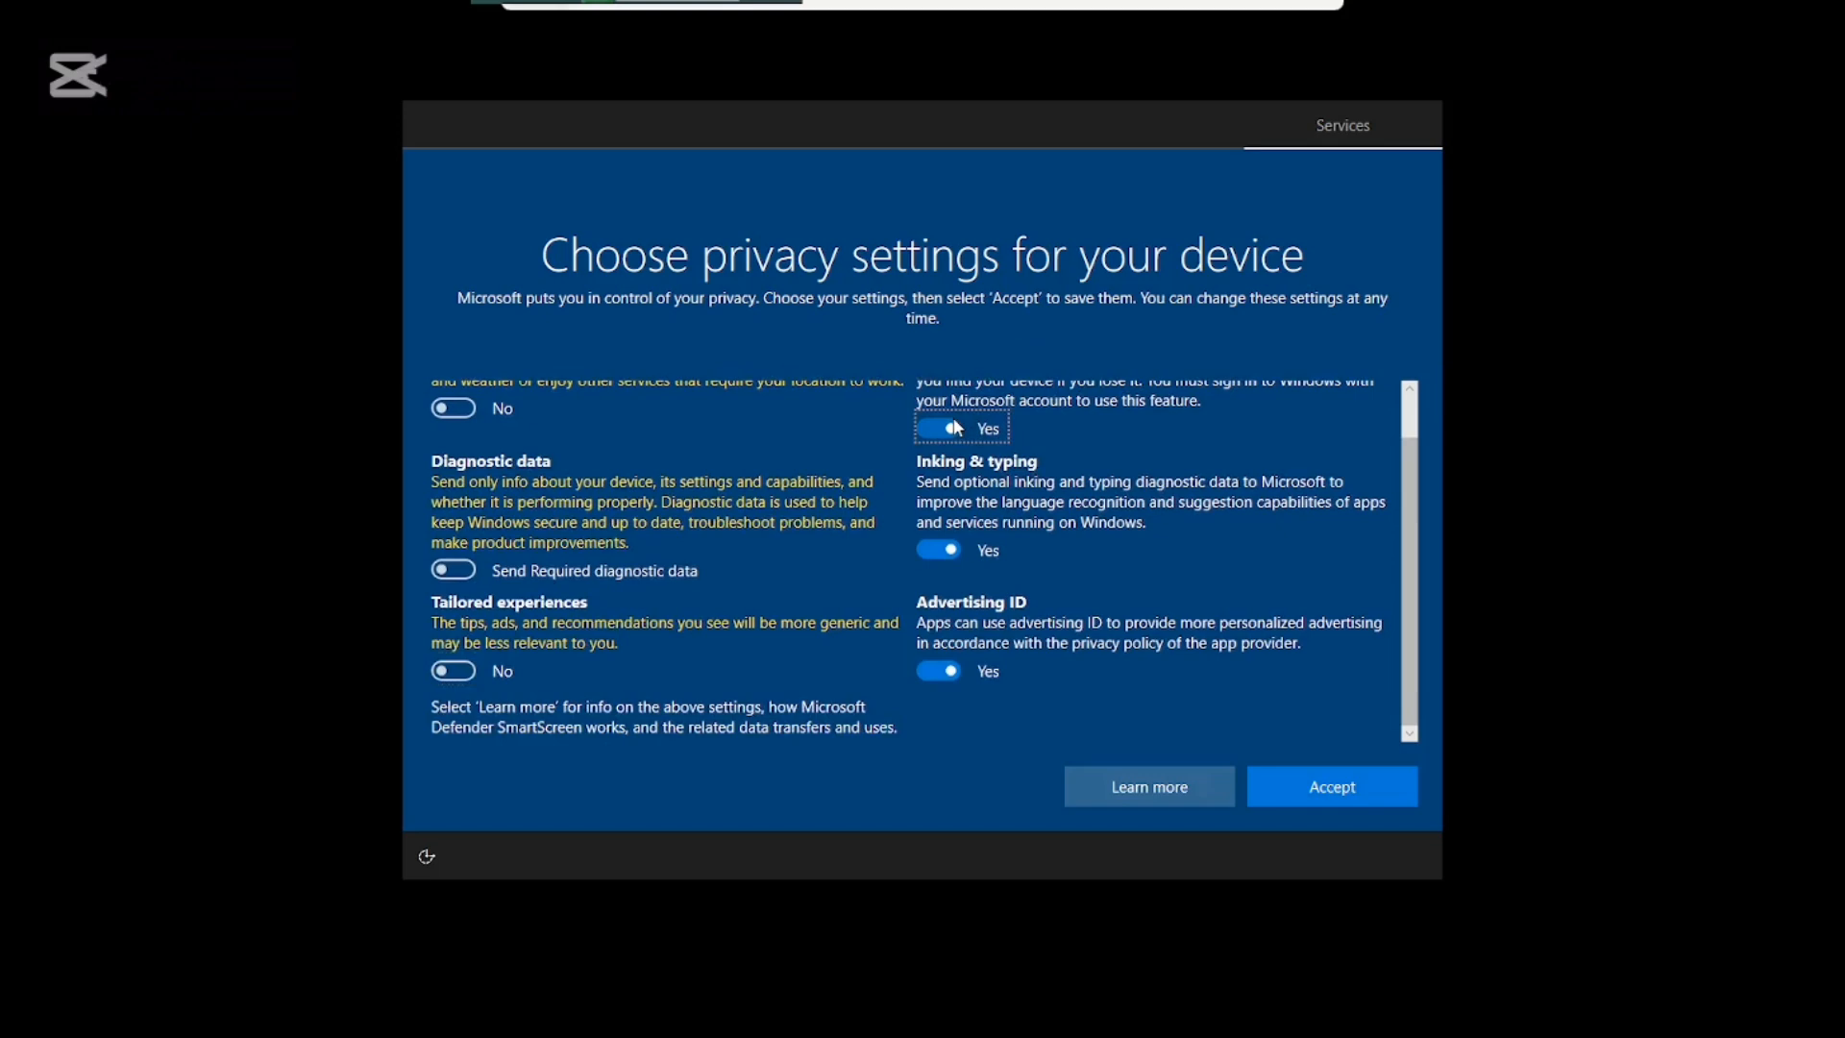
{"action": "left_click", "coordinate": [956, 548]}
{"action": "left_click", "coordinate": [957, 673]}
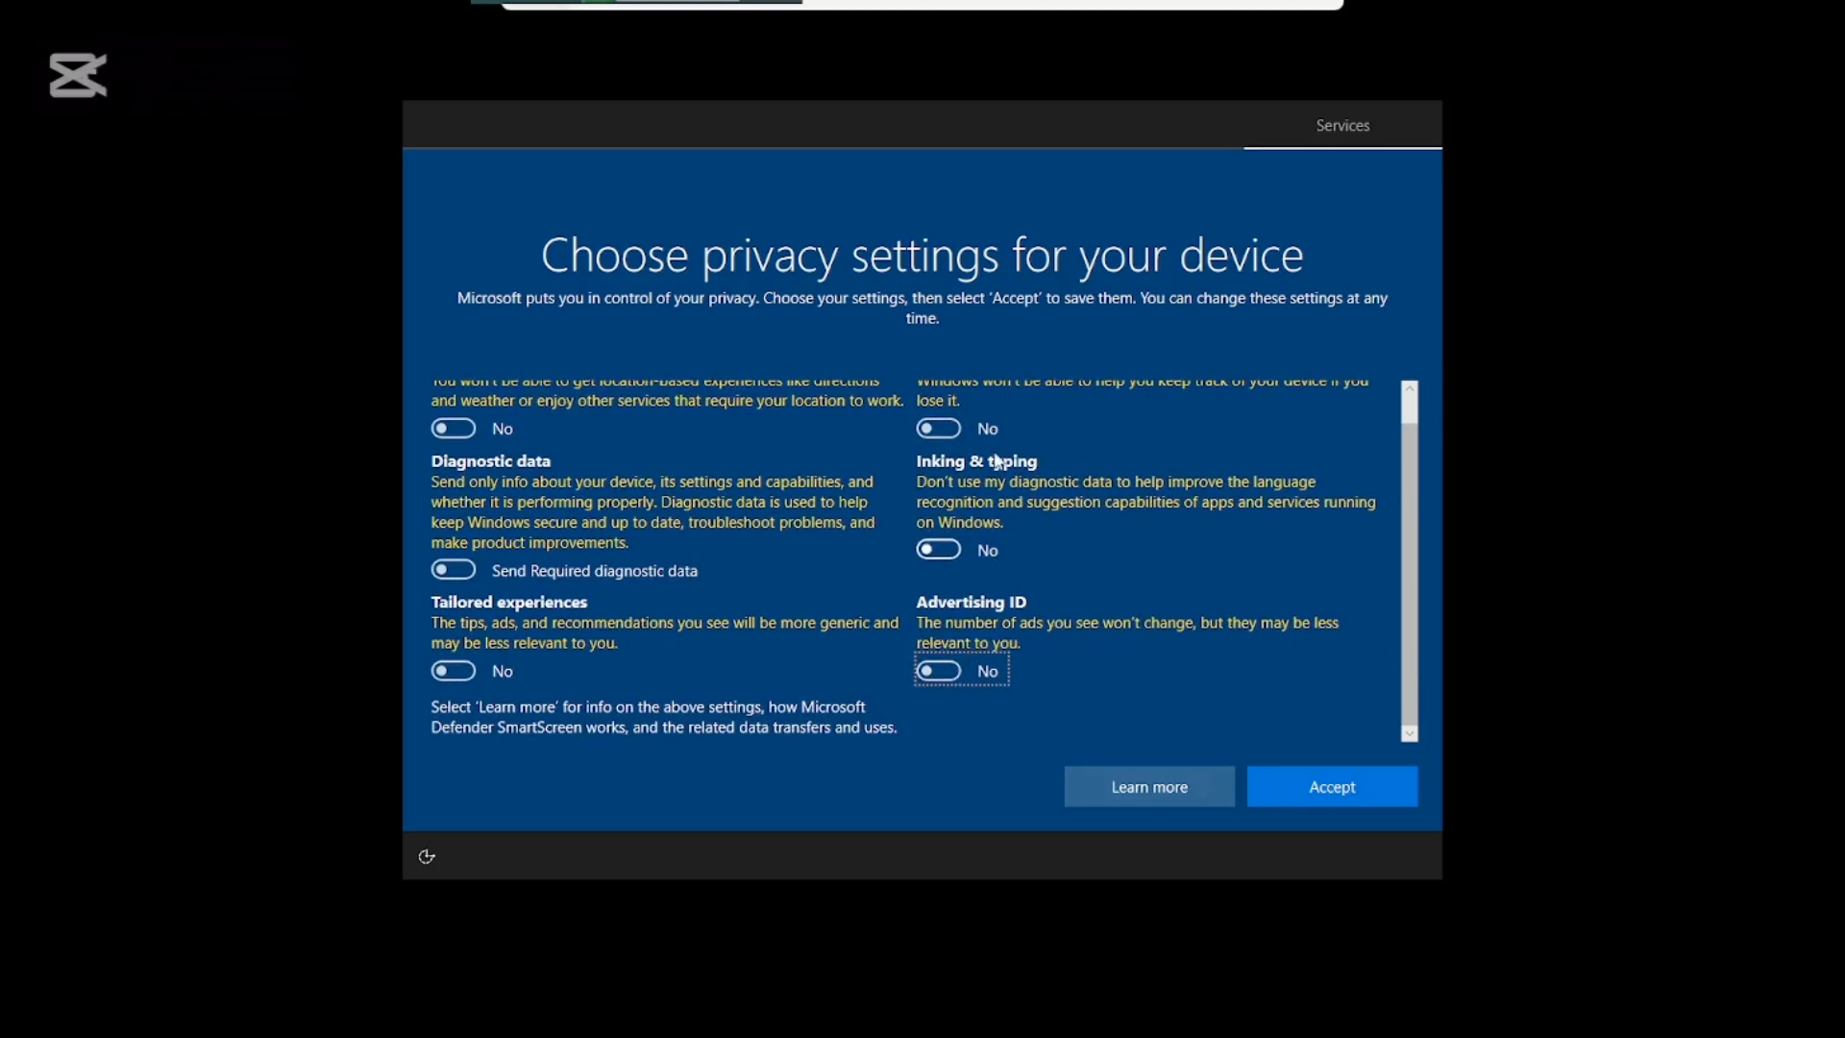
{"action": "left_click", "coordinate": [1339, 800]}
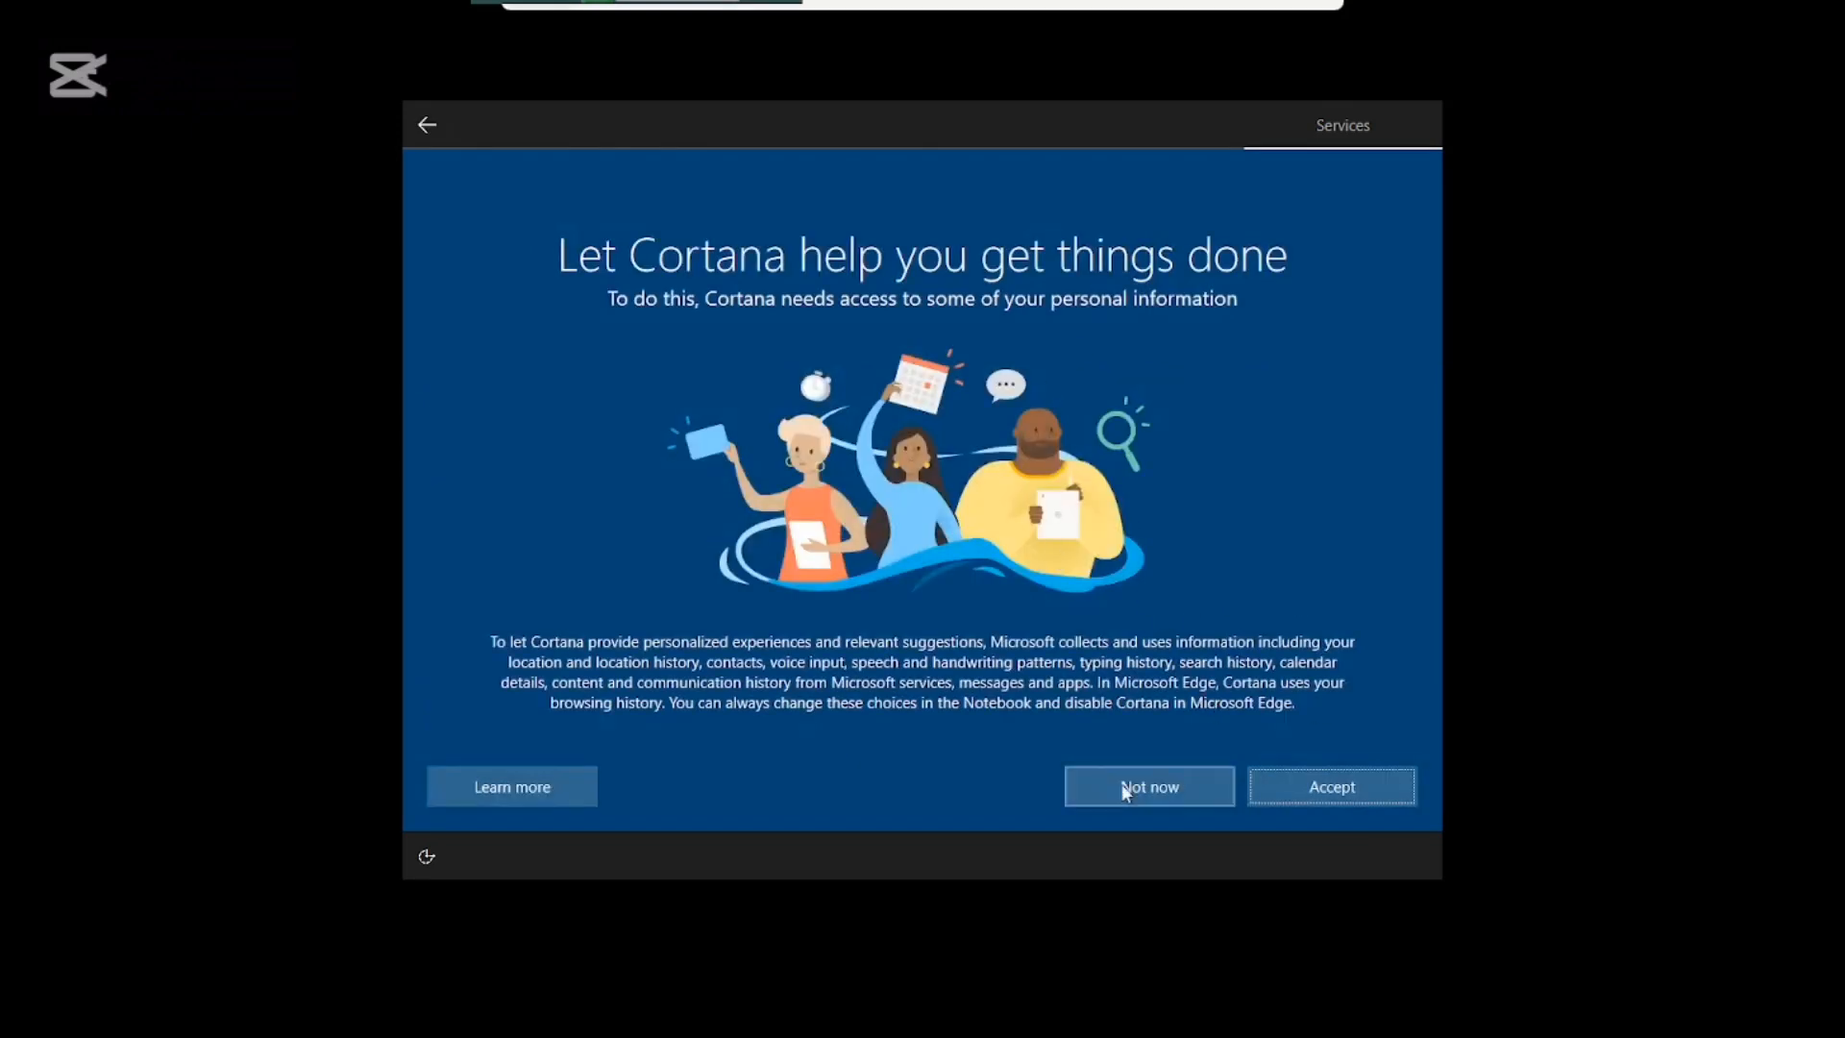
{"action": "left_click", "coordinate": [1167, 797]}
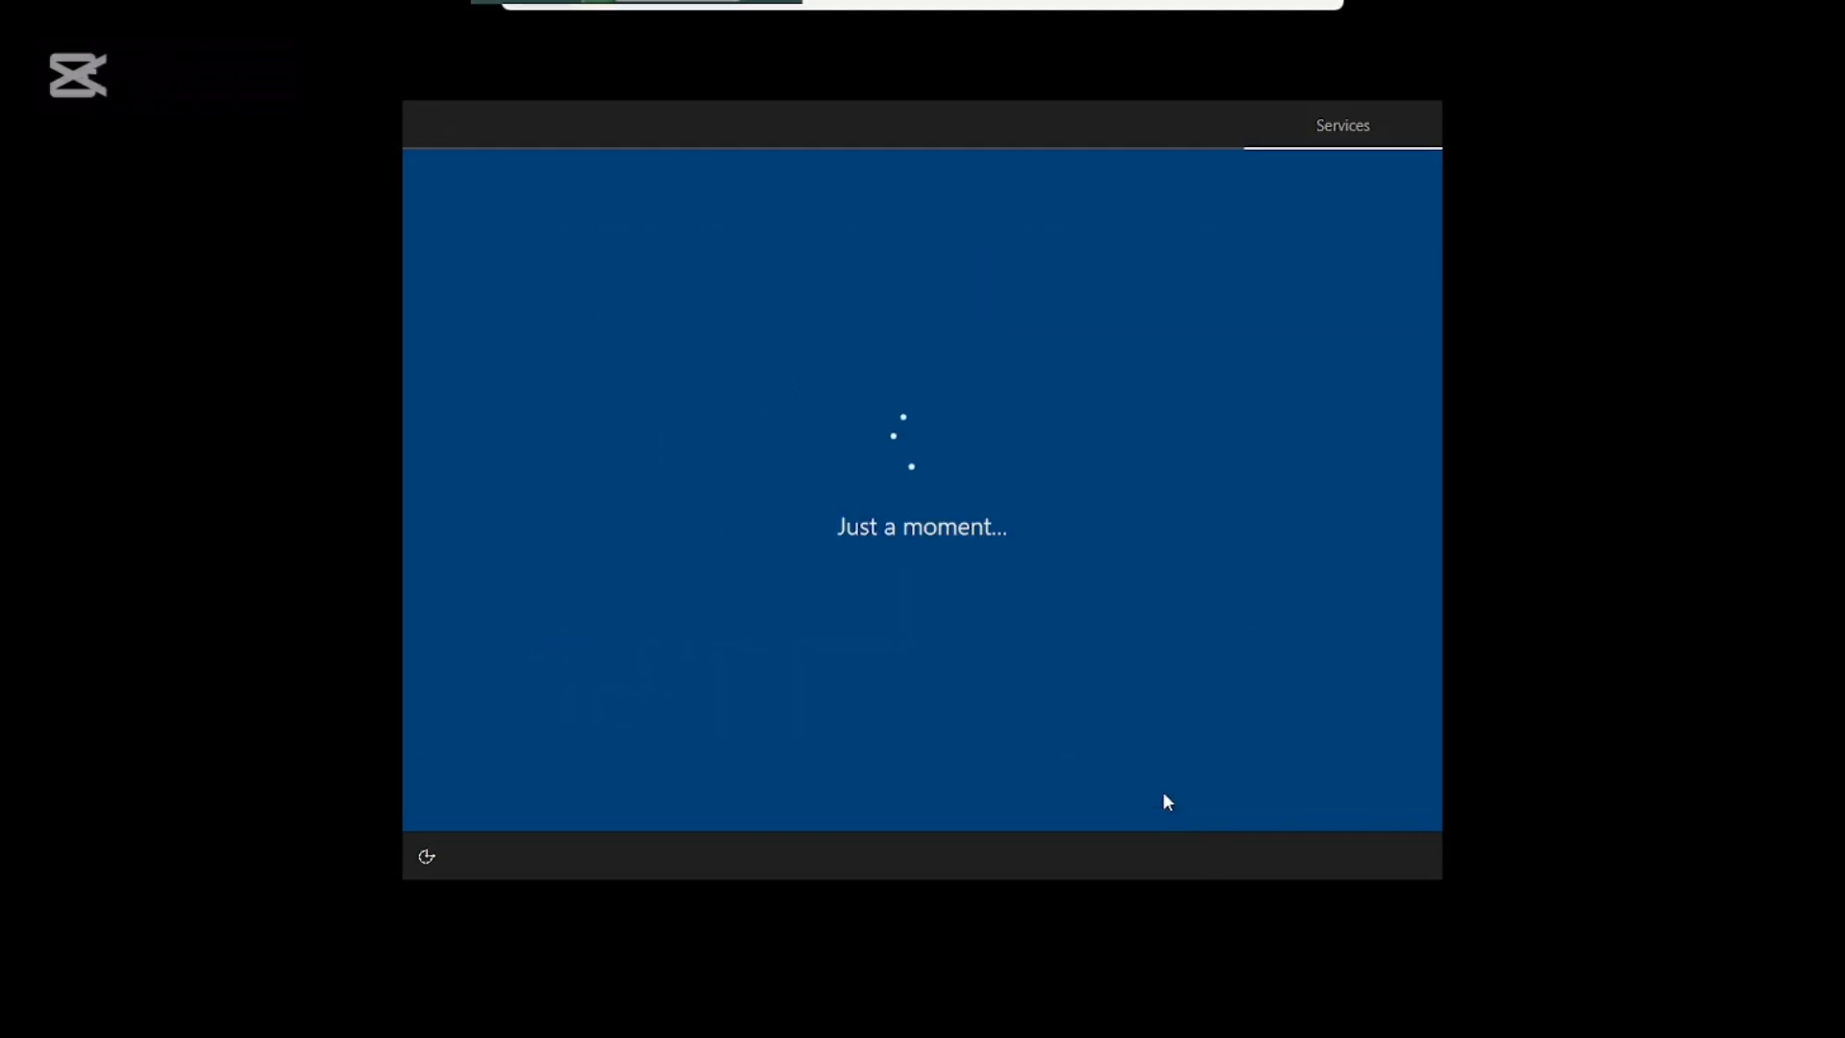